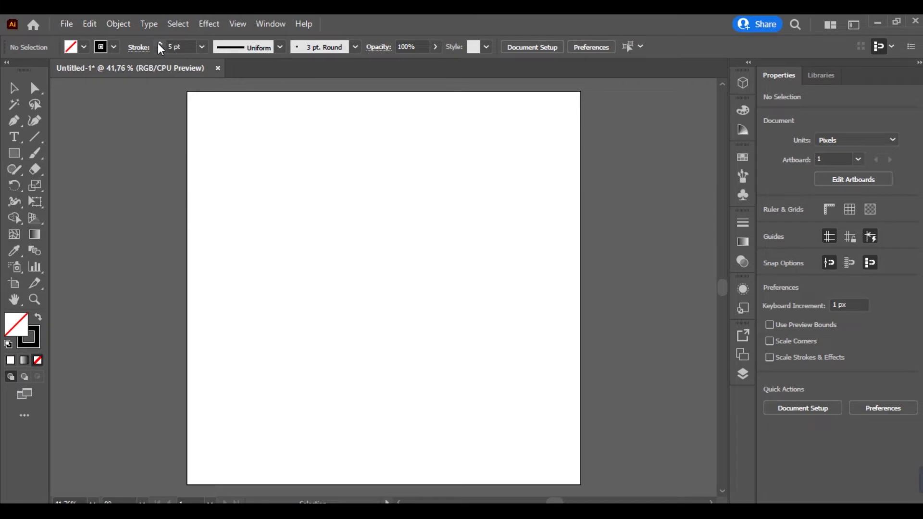
- Draw a large circle and drag its bottom anchor up to flatten it into a dome head
drag(14, 153, 43, 187)
drag(310, 215, 433, 294)
key(a)
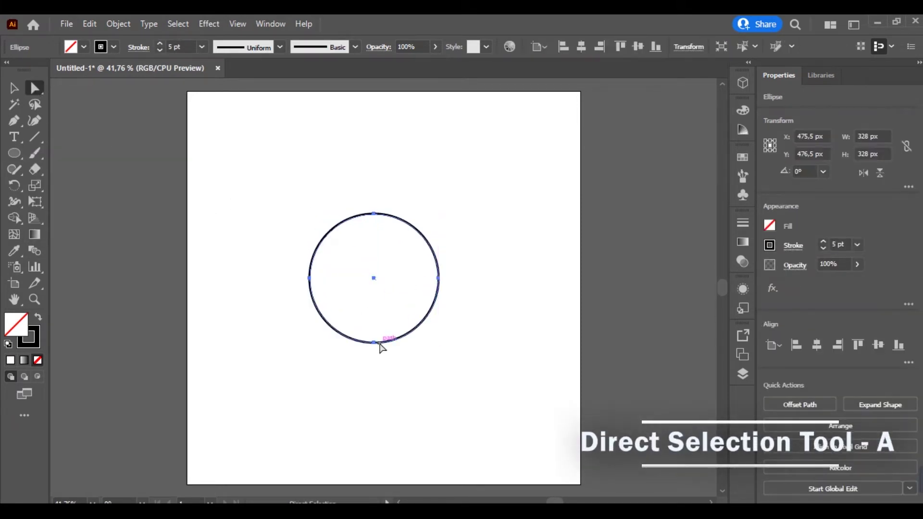
click(374, 343)
drag(374, 343, 369, 318)
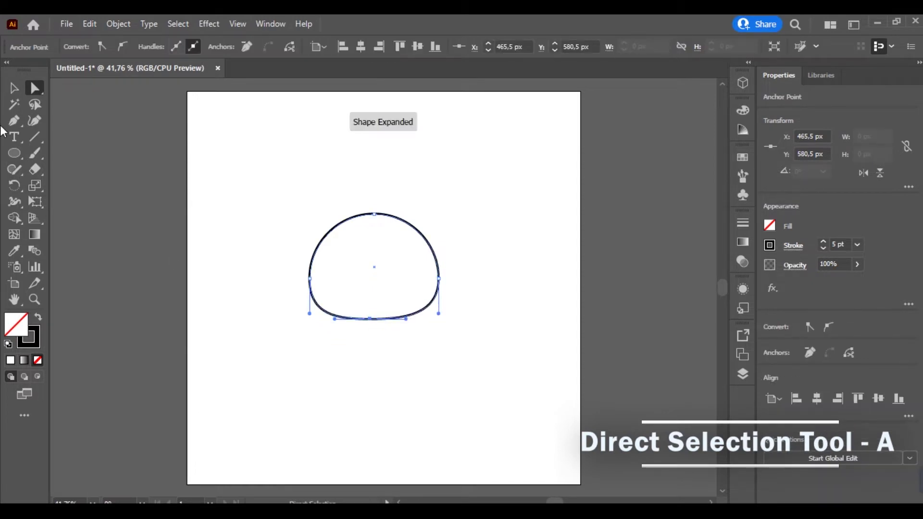
key(v)
click(353, 230)
key(ctrl+equal)
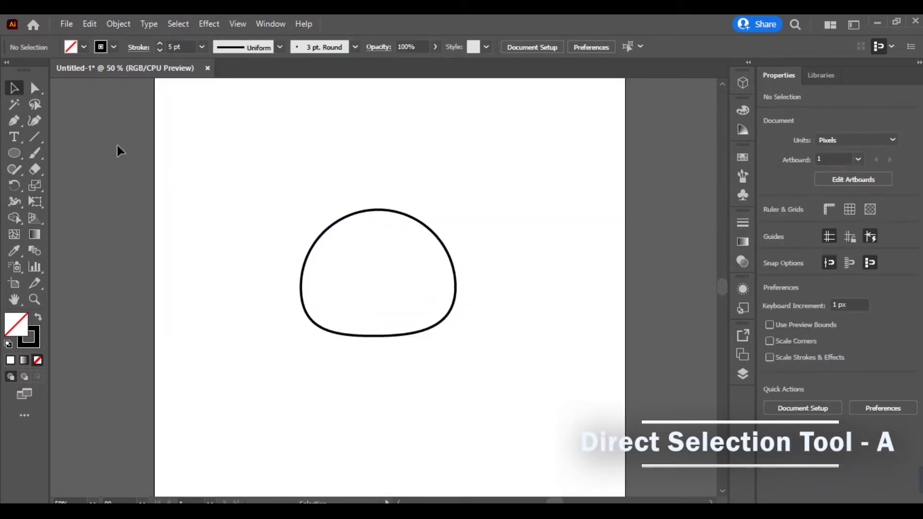
right_click(22, 151)
- Draw a small rectangle stem, tilt it about 17°, and set it on the head's top
click(72, 150)
drag(350, 193, 361, 219)
key(v)
key(ctrl+equal)
key(ctrl+equal)
key(ctrl+equal)
drag(397, 164, 377, 158)
drag(355, 208, 344, 214)
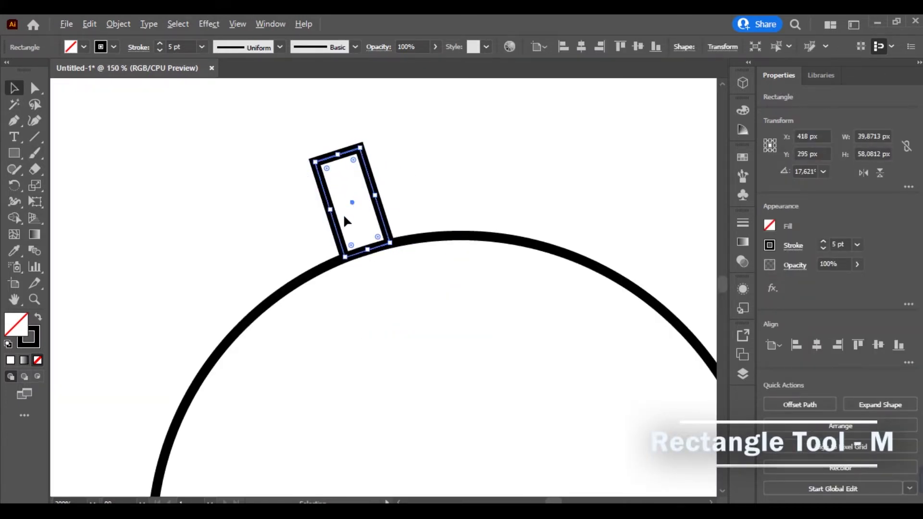
key(ctrl+minus)
key(ctrl+minus)
key(ctrl+minus)
key(ctrl+equal)
key(ctrl+equal)
right_click(349, 226)
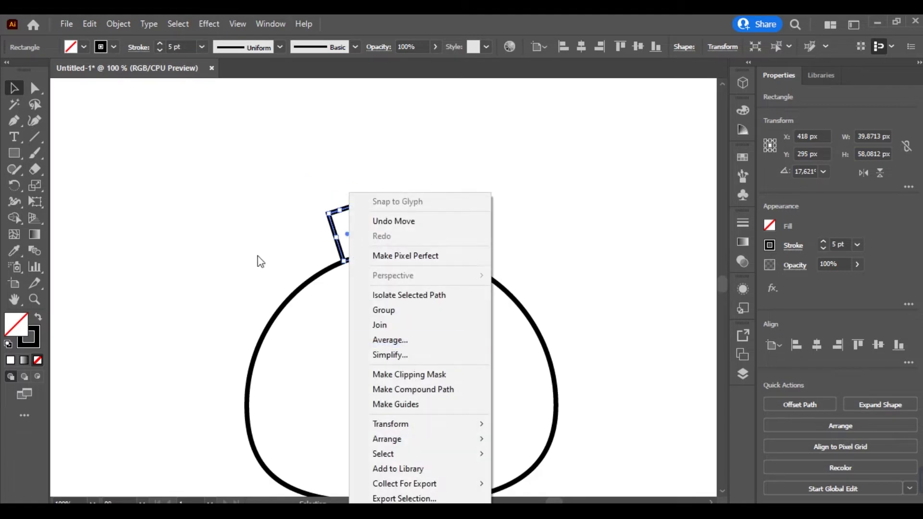
click(257, 259)
- Give the stem and head outlines rounded corners in the stroke settings
drag(288, 196, 510, 392)
click(138, 47)
click(70, 102)
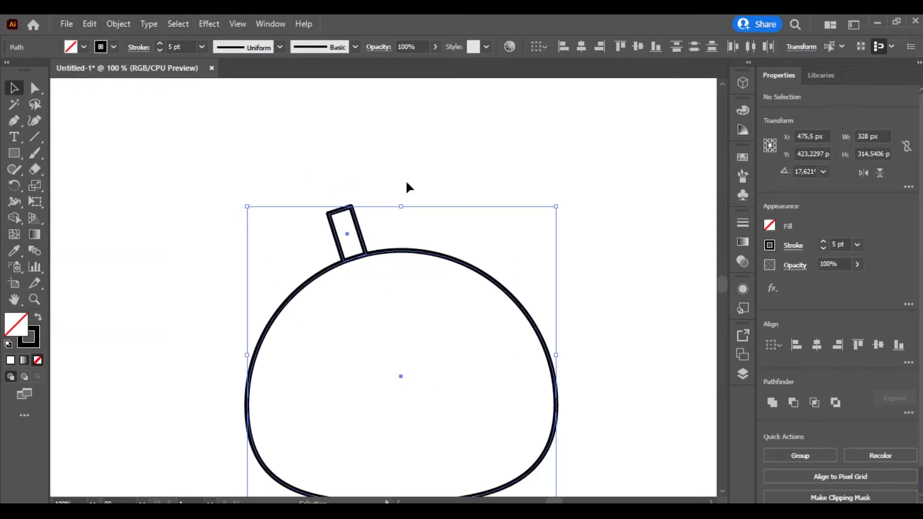
click(407, 185)
key(ctrl+equal)
click(14, 153)
- Draw a circle on top of the stem and merge the two into one horn knob
click(95, 188)
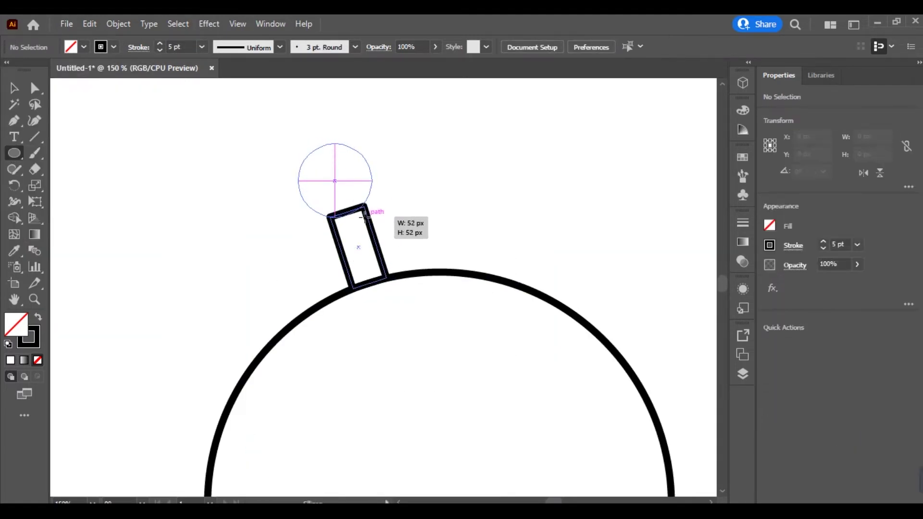
drag(298, 143, 371, 217)
key(v)
drag(234, 199, 379, 262)
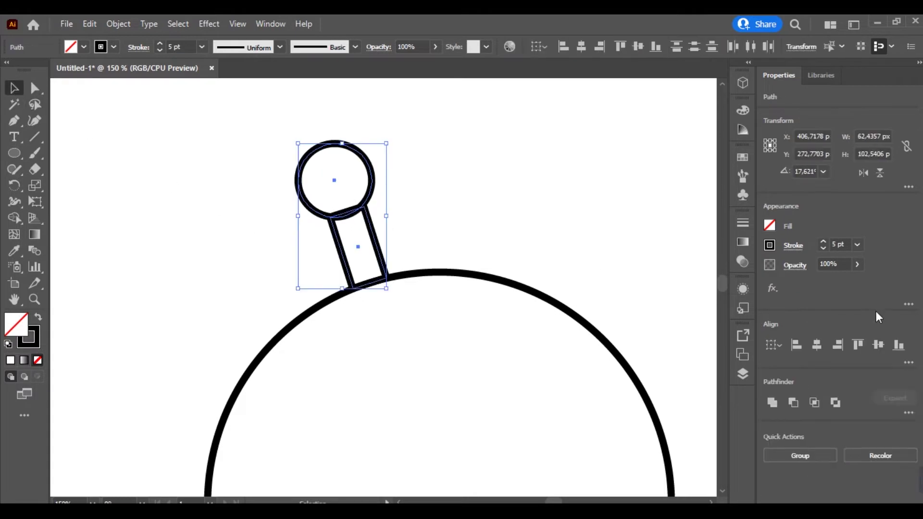
click(483, 234)
key(ctrl+minus)
drag(332, 231, 303, 236)
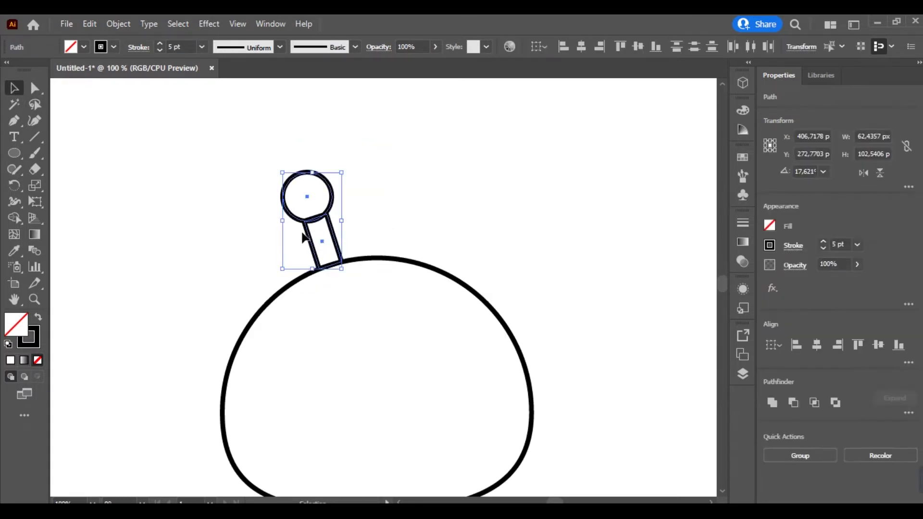
scroll(279, 216, up, 1)
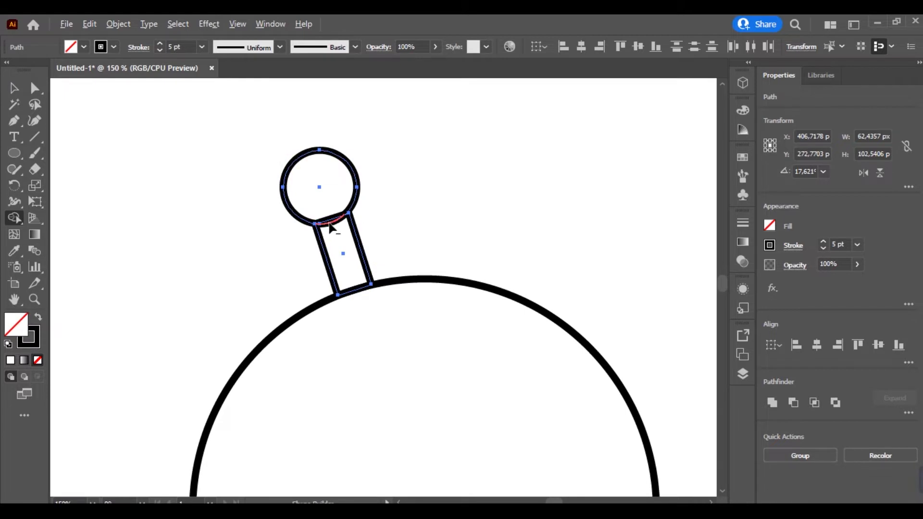
drag(328, 226, 336, 202)
- Reflect-copy the horn knob and move the mirrored copy to the head's right side
key(v)
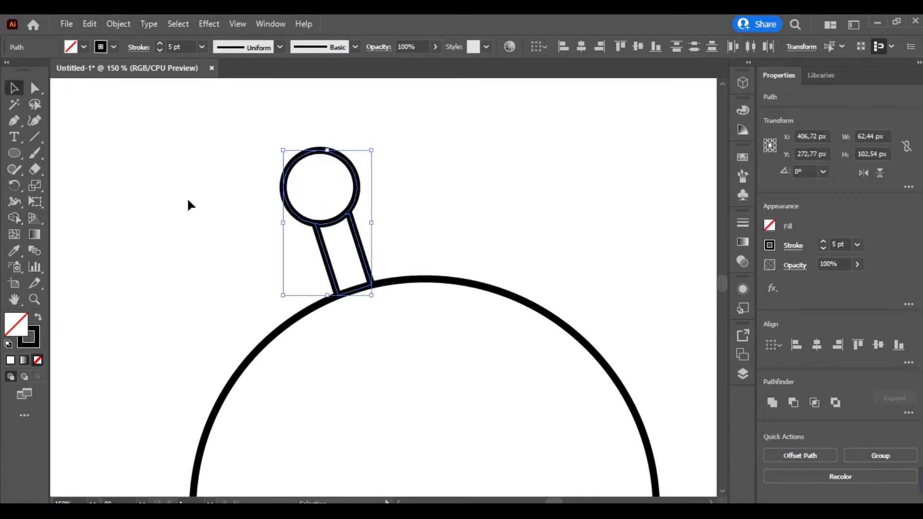
click(187, 198)
scroll(187, 198, down, 2)
drag(232, 193, 283, 219)
key(ctrl+z)
right_click(251, 220)
mouse_move(292, 416)
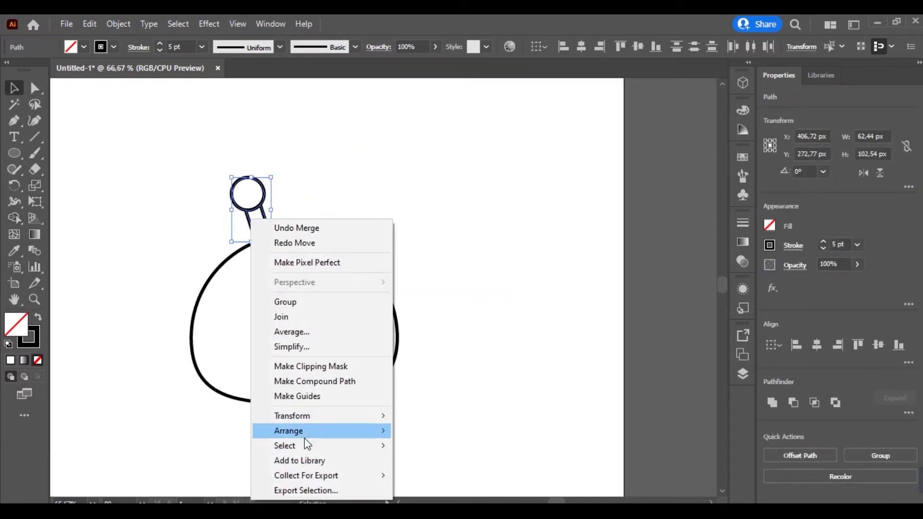
click(428, 346)
click(536, 346)
drag(271, 223, 339, 224)
click(390, 244)
scroll(391, 244, left, 3)
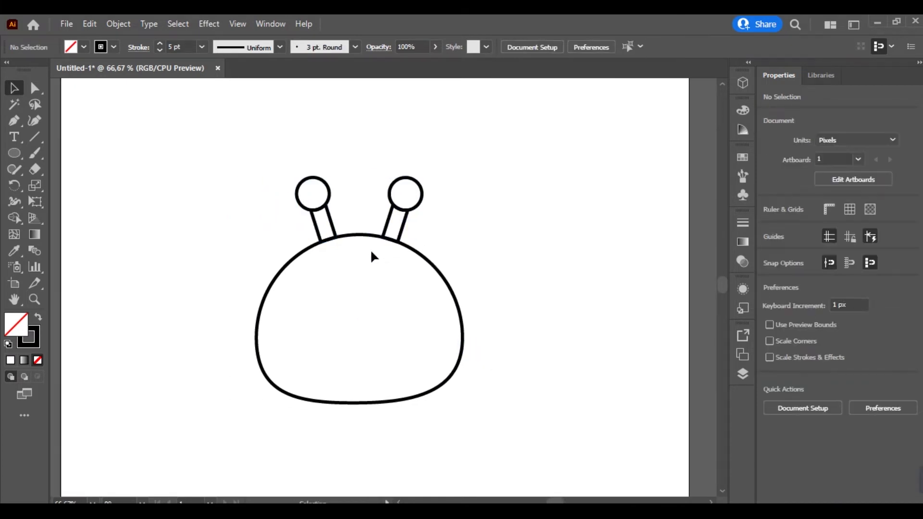
- Draw a small oval, tilt it, place it on the head's left, and make it solid black
alt+scroll(317, 314, up, 2)
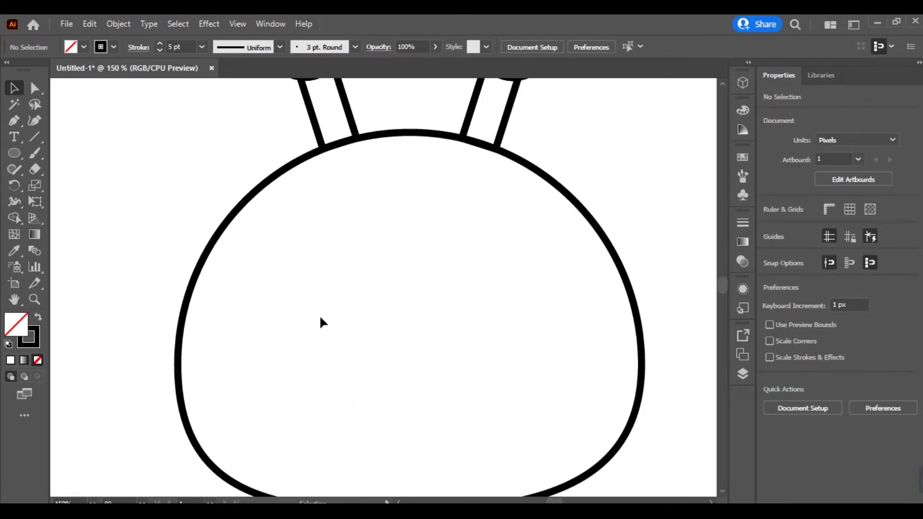
drag(339, 253, 402, 304)
click(17, 89)
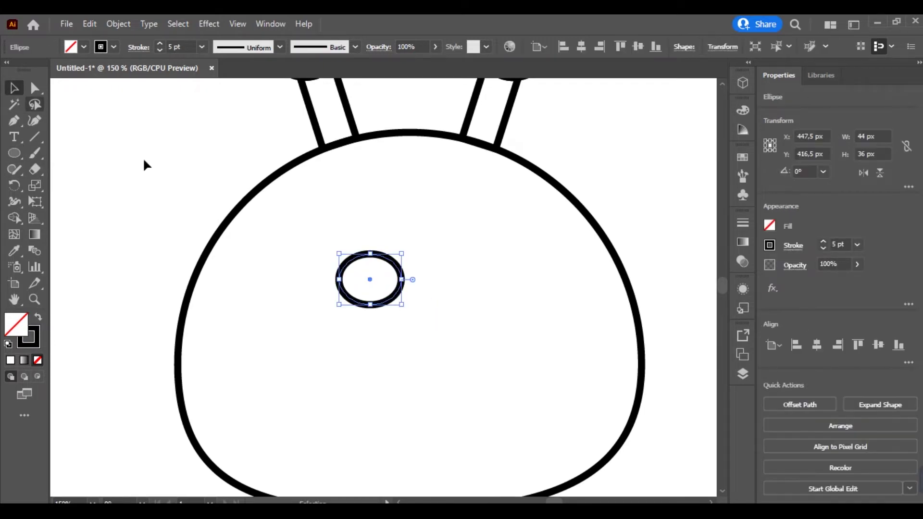
drag(405, 248, 362, 200)
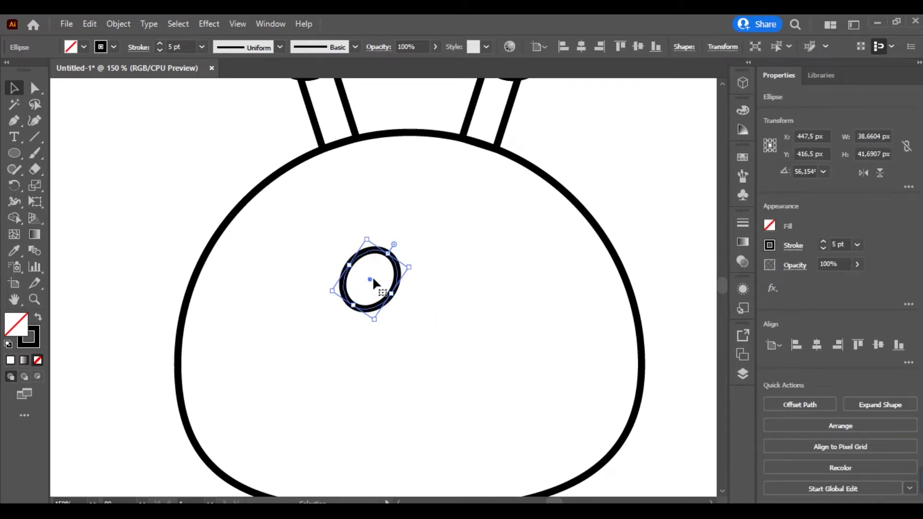
drag(373, 275, 352, 277)
click(38, 317)
key(ctrl+plus)
drag(319, 293, 325, 317)
- Try a mirrored copy of the eye on the right side, then delete it
right_click(322, 317)
click(486, 461)
click(523, 354)
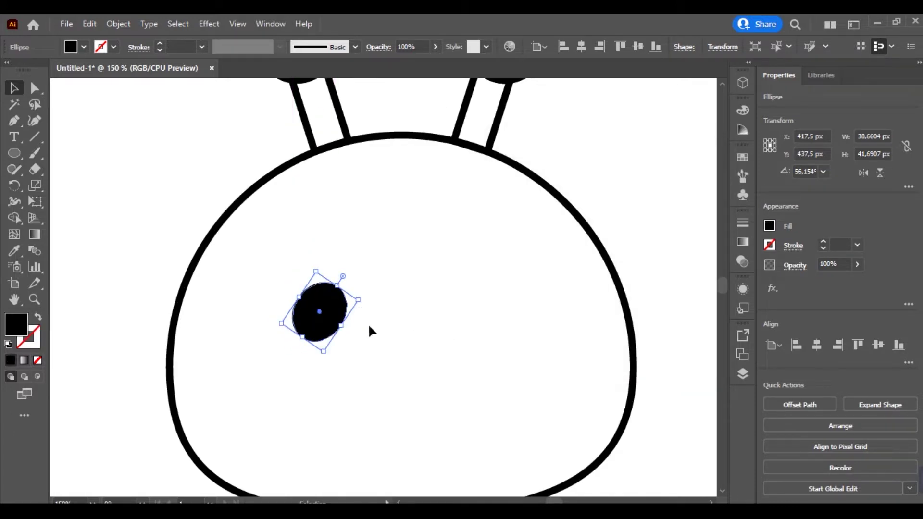
drag(341, 323, 483, 320)
key(Delete)
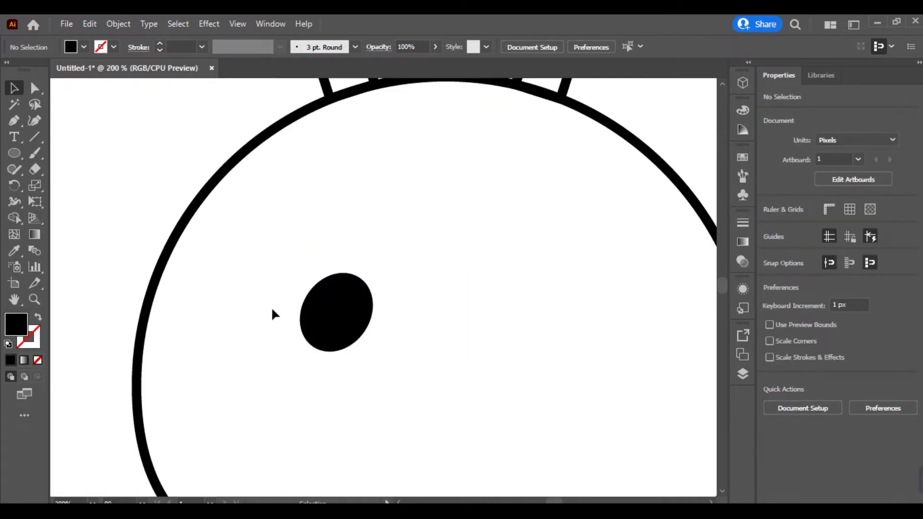
key(backslash)
- Draw three eyelash lines fanning out from the eye's upper left edge
scroll(75, 218, up, 5)
drag(75, 218, 196, 249)
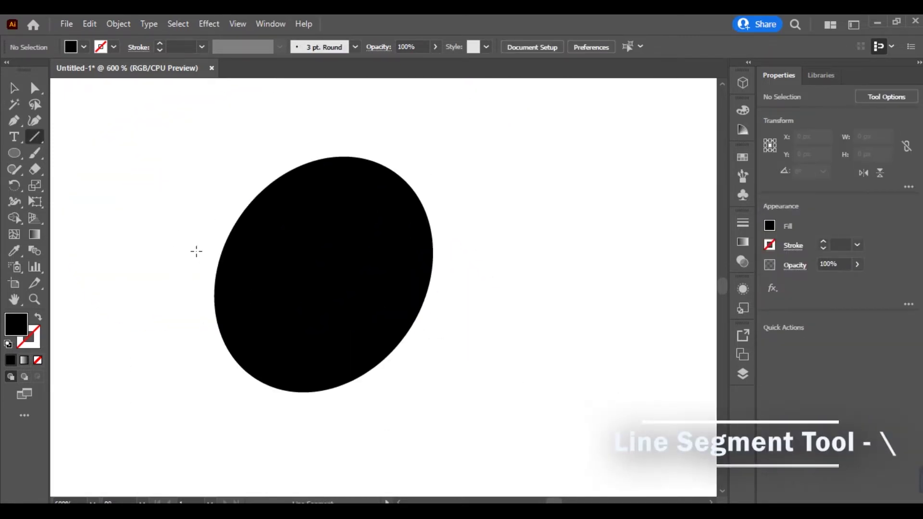
scroll(195, 200, up, 3)
drag(190, 196, 258, 265)
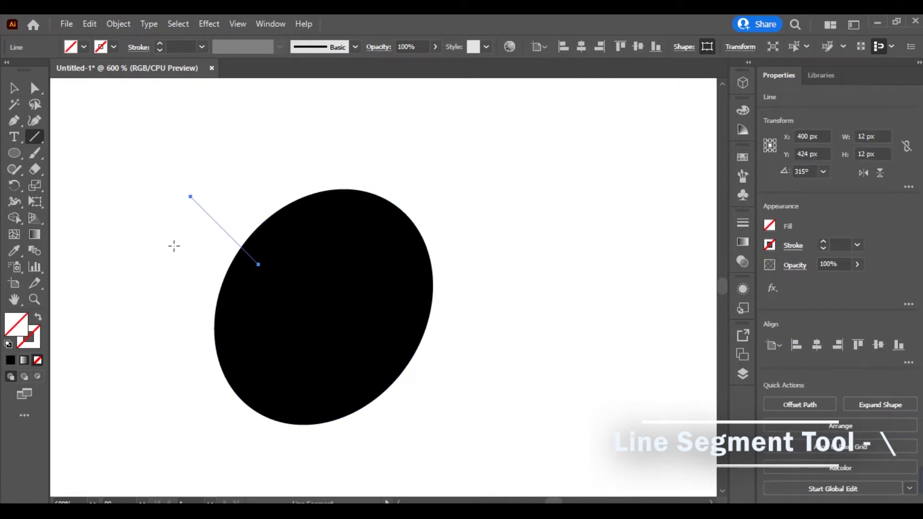
drag(157, 310, 236, 332)
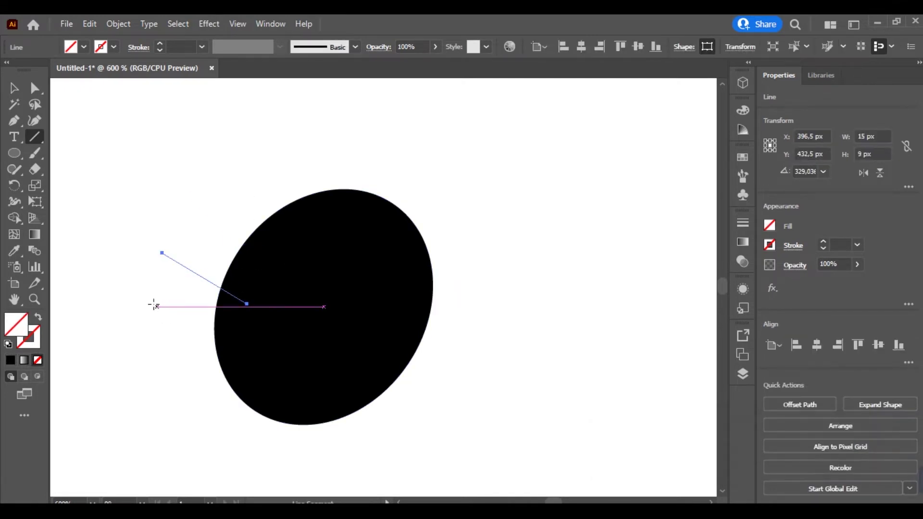
- Give the three eyelashes a black 3 pt stroke with a tapered leaf width profile
click(13, 89)
drag(101, 160, 207, 377)
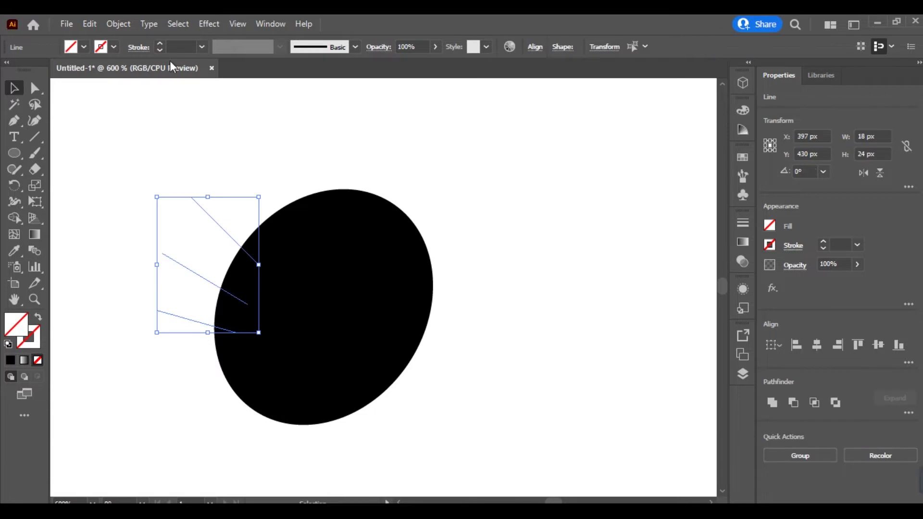
click(160, 42)
click(159, 43)
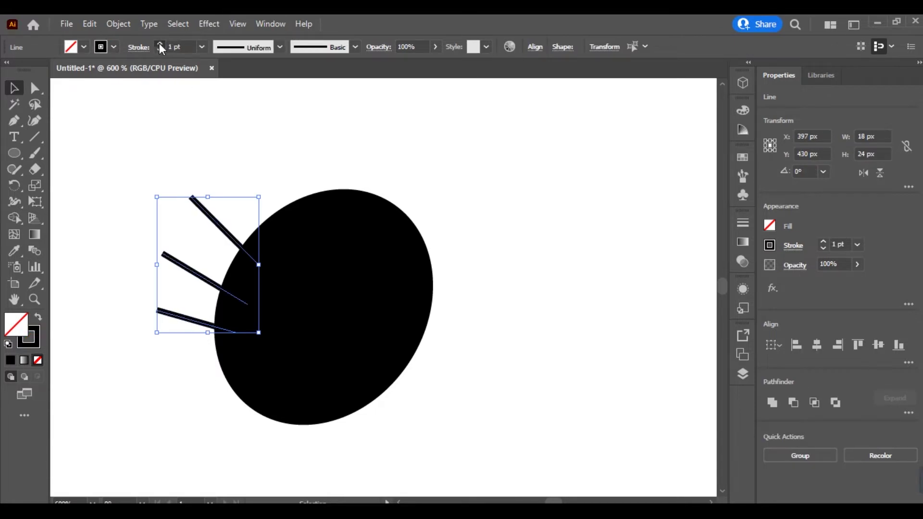
click(158, 50)
click(138, 49)
click(245, 46)
click(224, 94)
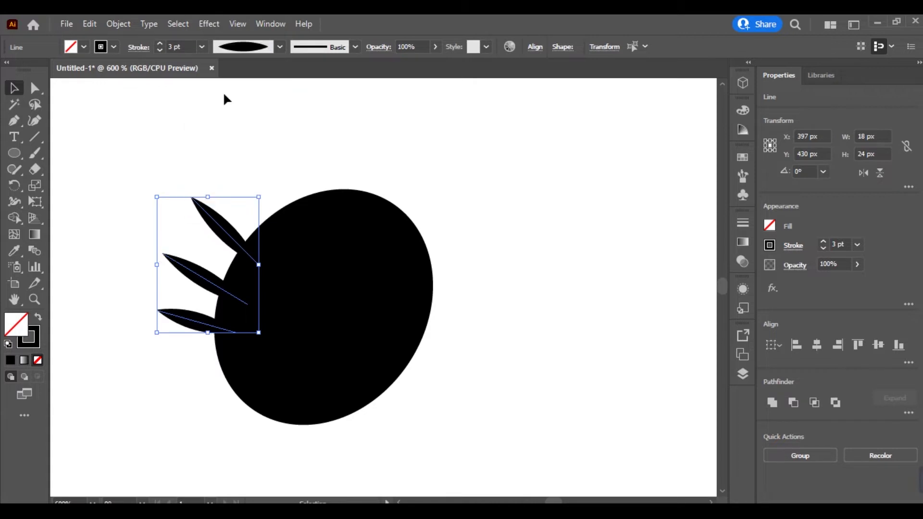
click(222, 110)
- Switch the eyelashes to a pointed spike width profile
key(ctrl+minus)
key(ctrl+minus)
key(ctrl+minus)
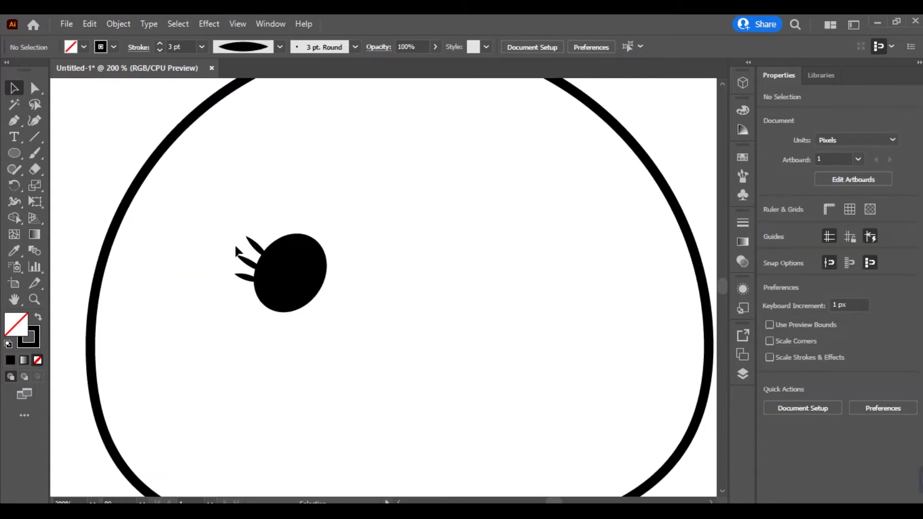
key(ctrl+plus)
key(ctrl+plus)
drag(221, 226, 269, 307)
key(ctrl+plus)
key(ctrl+plus)
click(234, 47)
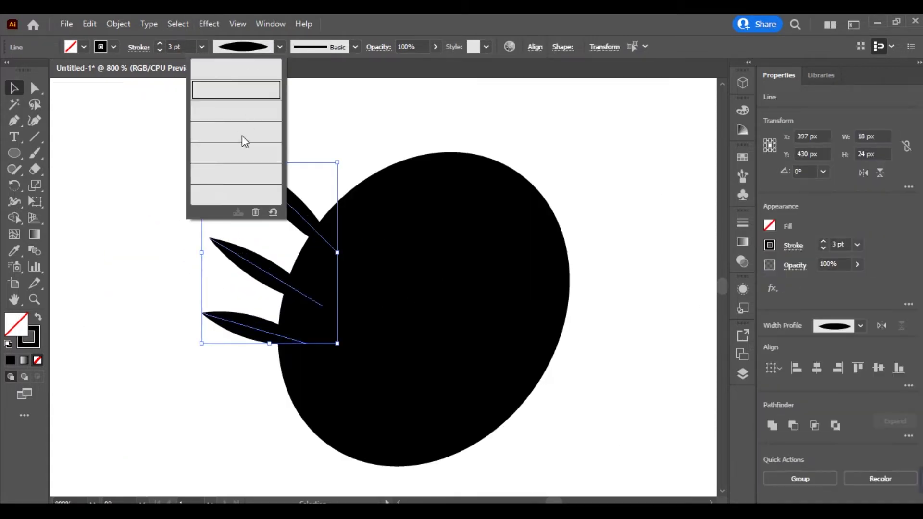
click(251, 181)
click(159, 168)
scroll(161, 166, down, 3)
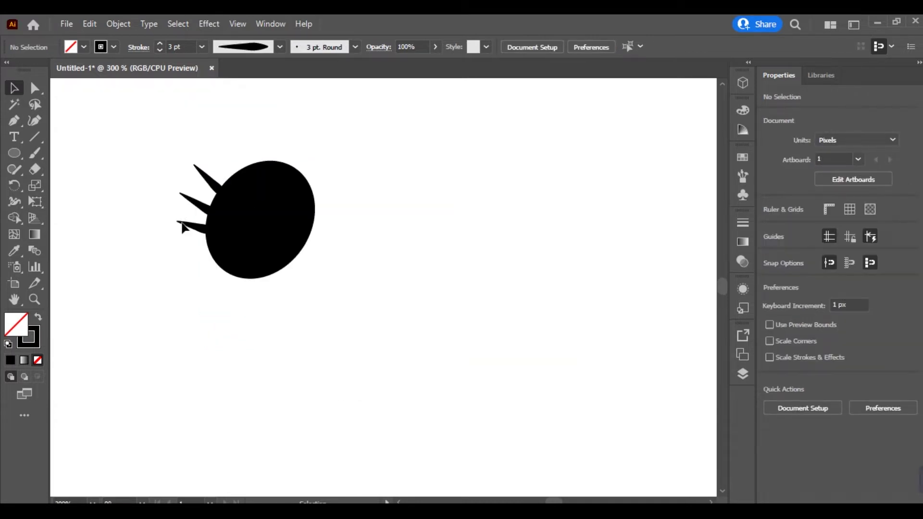
scroll(168, 231, down, 3)
scroll(192, 240, up, 2)
scroll(240, 269, up, 4)
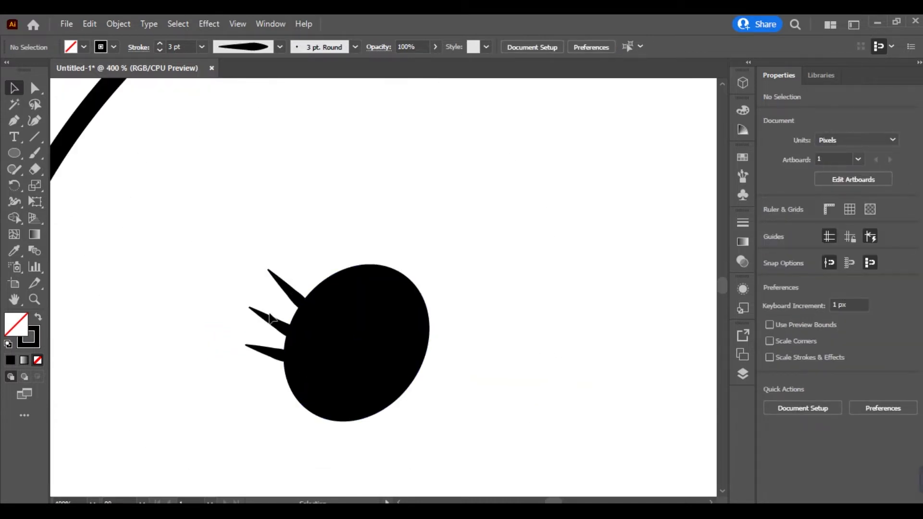
scroll(271, 317, up, 2)
- Bend the upper, middle, and lower eyelashes into curves
key(shift+grave)
click(277, 342)
drag(268, 336, 269, 349)
click(302, 298)
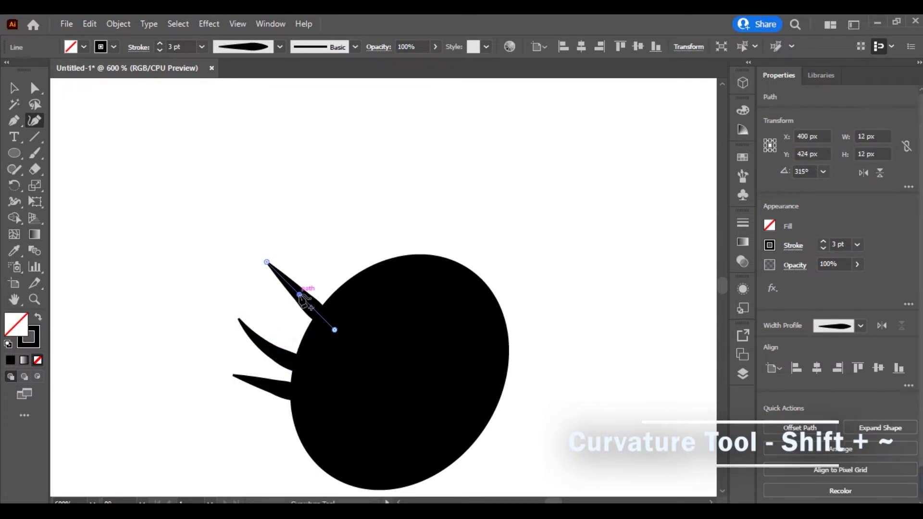
drag(303, 298, 292, 310)
click(270, 392)
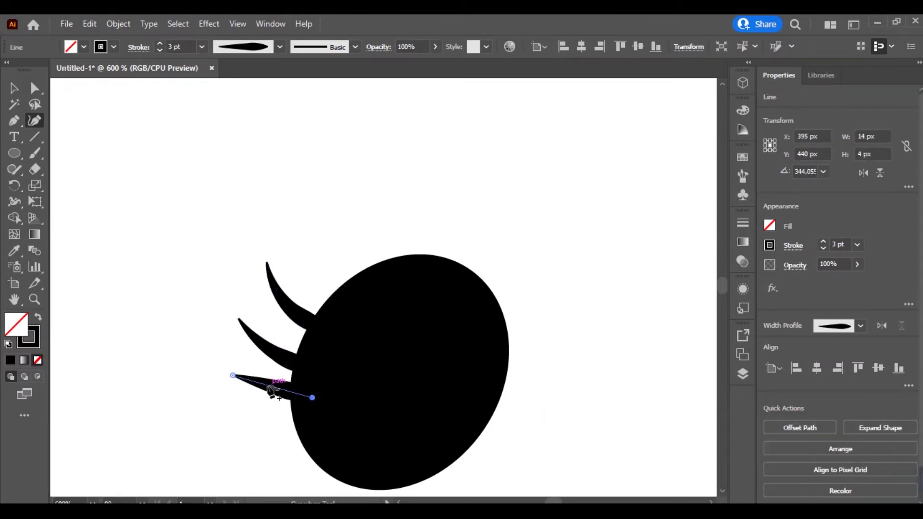
click(263, 389)
click(12, 88)
click(211, 162)
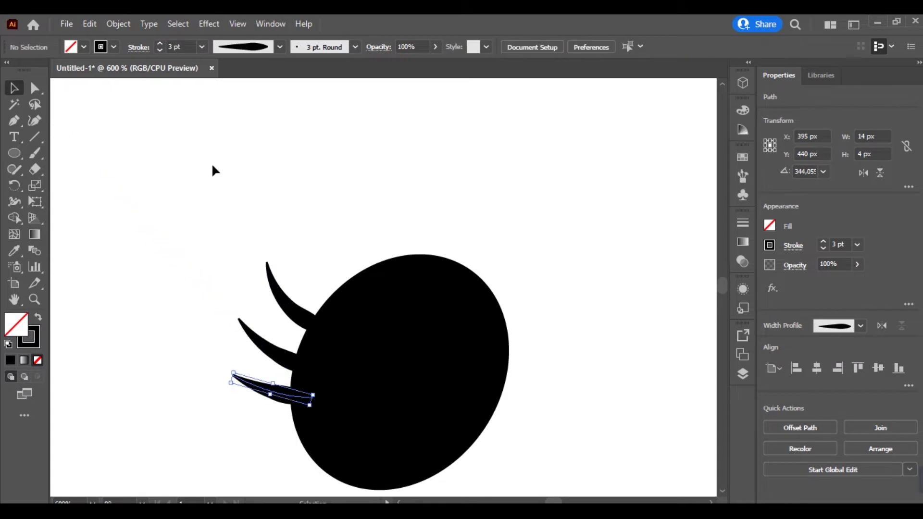
scroll(159, 218, down, 3)
scroll(158, 218, up, 3)
- Outline the lash strokes and unite them with the eye into one black shape
drag(177, 82, 283, 193)
scroll(283, 192, down, 2)
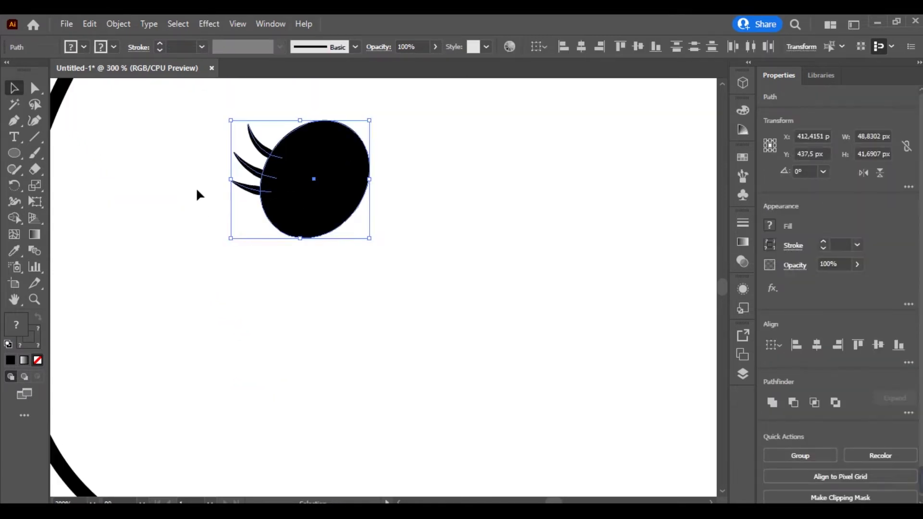
click(115, 24)
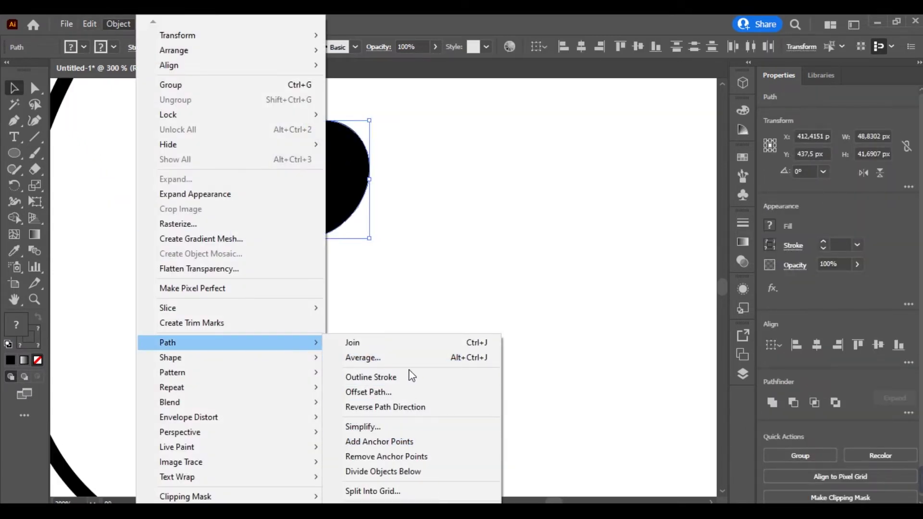
click(410, 375)
click(772, 402)
click(272, 299)
scroll(282, 159, up, 1)
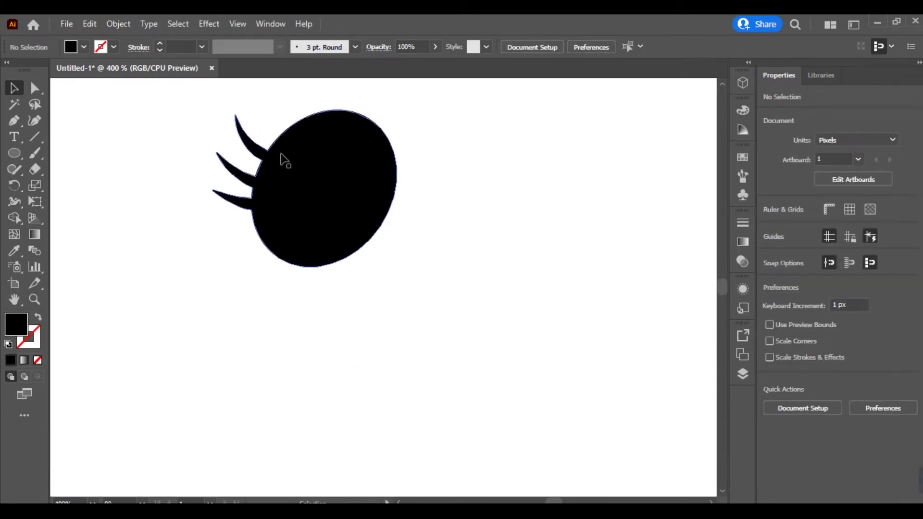
- Draw a large white oval highlight on the left eye and tilt it into place
key(l)
drag(328, 179, 329, 178)
click(84, 46)
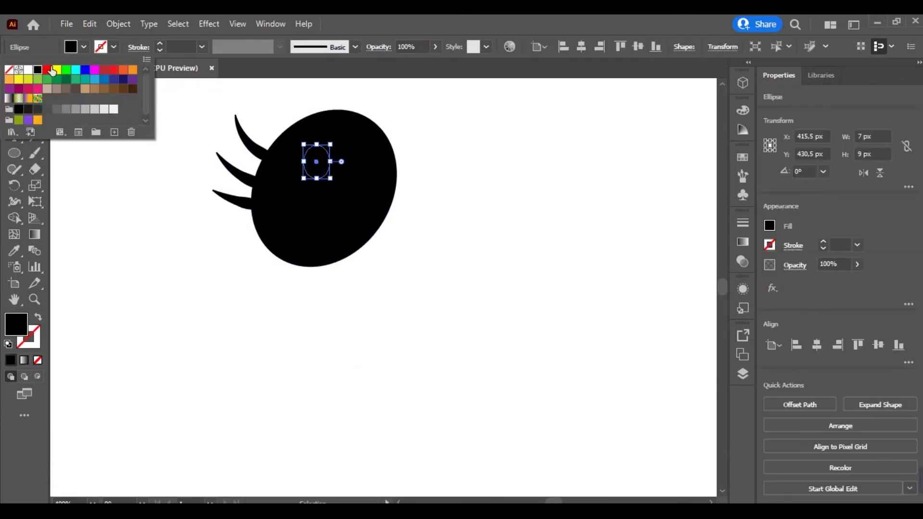
click(20, 72)
key(Escape)
key(v)
scroll(291, 160, up, 1)
mouse_move(329, 164)
mouse_down()
mouse_move(287, 159)
mouse_move(300, 167)
mouse_up()
click(178, 289)
- Add a small white highlight dot to the left eye and position it
key(l)
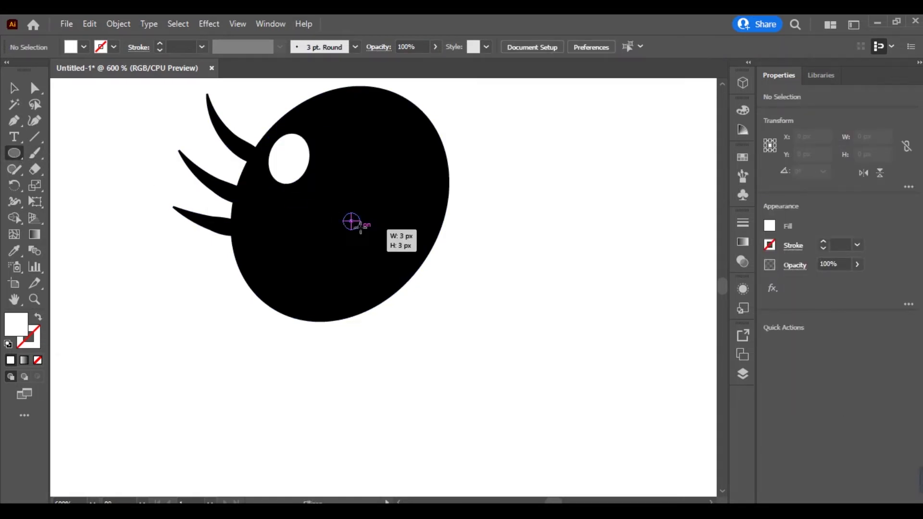
drag(351, 221, 351, 222)
key(v)
click(183, 286)
scroll(184, 287, down, 5)
scroll(480, 275, up, 3)
drag(487, 226, 495, 241)
scroll(495, 241, right, 2)
click(349, 335)
scroll(324, 307, down, 1)
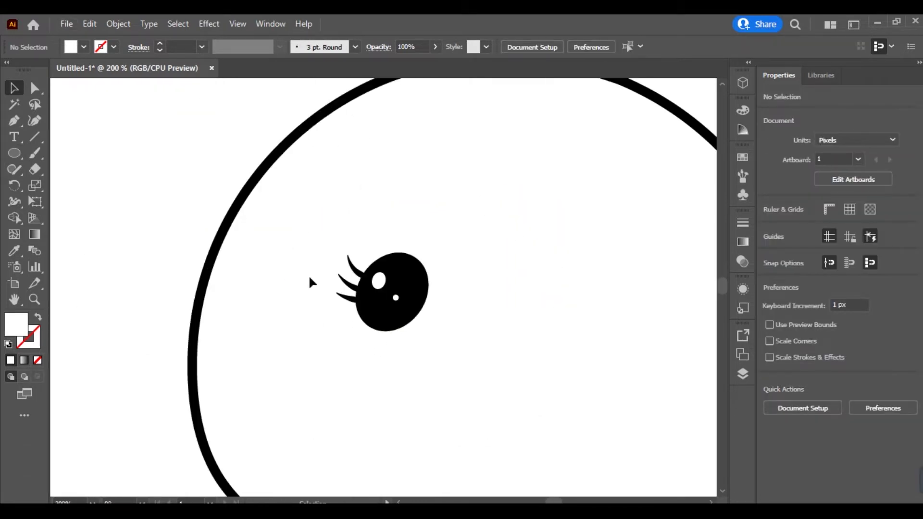
- Reflect a copy of the lashed eye vertically and move it to the face's right side
drag(324, 307, 459, 245)
right_click(401, 332)
click(632, 280)
click(550, 354)
drag(387, 300, 603, 313)
scroll(354, 276, right, 2)
- Flip the right eye's large highlight and shift it left inside the eye
key(a)
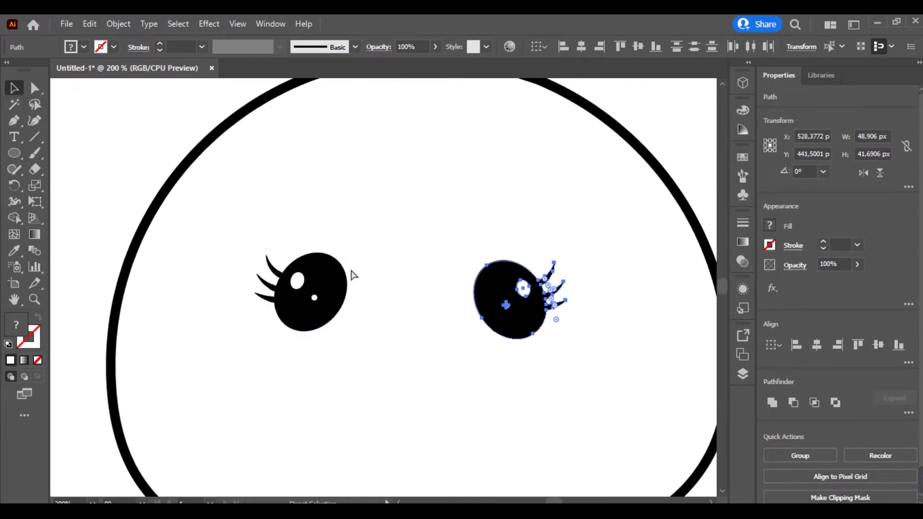
key(v)
click(353, 277)
alt+scroll(504, 321, up, 1)
drag(505, 283, 486, 283)
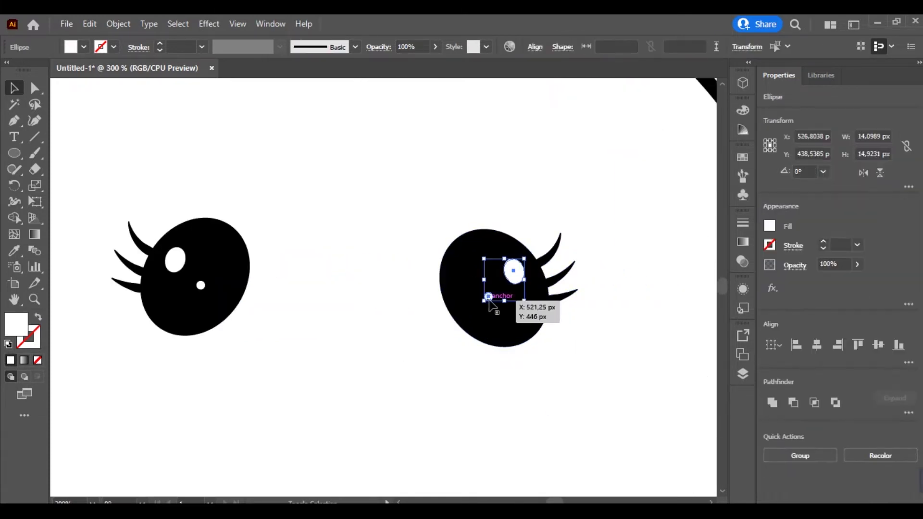
right_click(488, 298)
click(690, 268)
click(594, 348)
drag(502, 279, 483, 278)
click(354, 310)
alt+scroll(353, 310, down, 2)
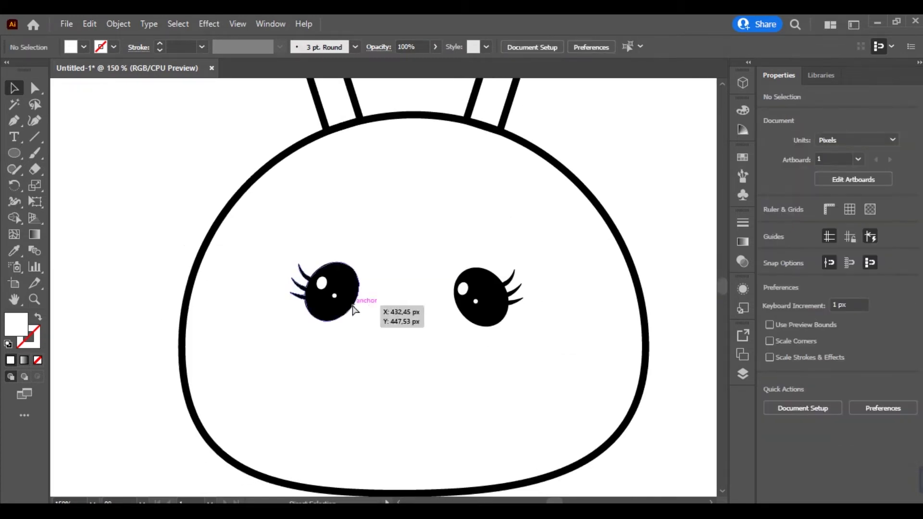
alt+scroll(413, 324, up, 1)
scroll(409, 334, down, 1)
- Draw a small dot below the eyes and sample black from the eye for its fill
key(l)
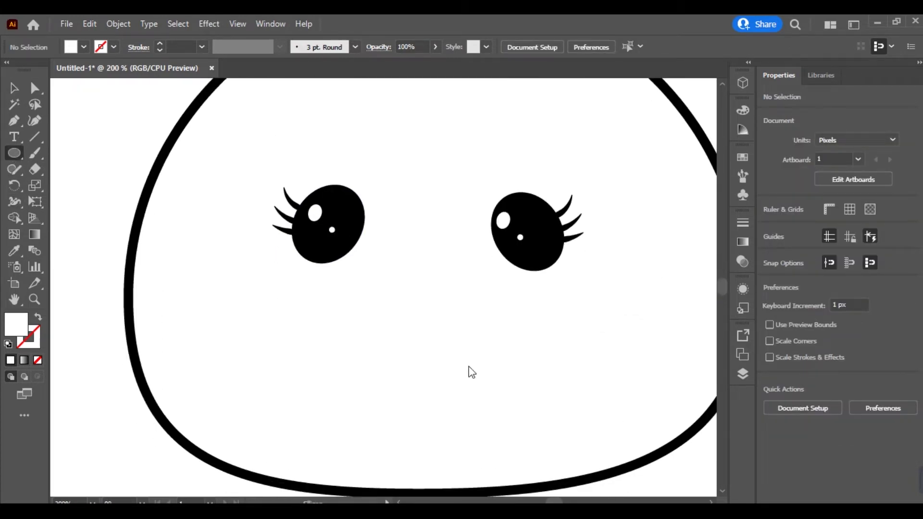
drag(414, 323, 413, 323)
key(ctrl+plus)
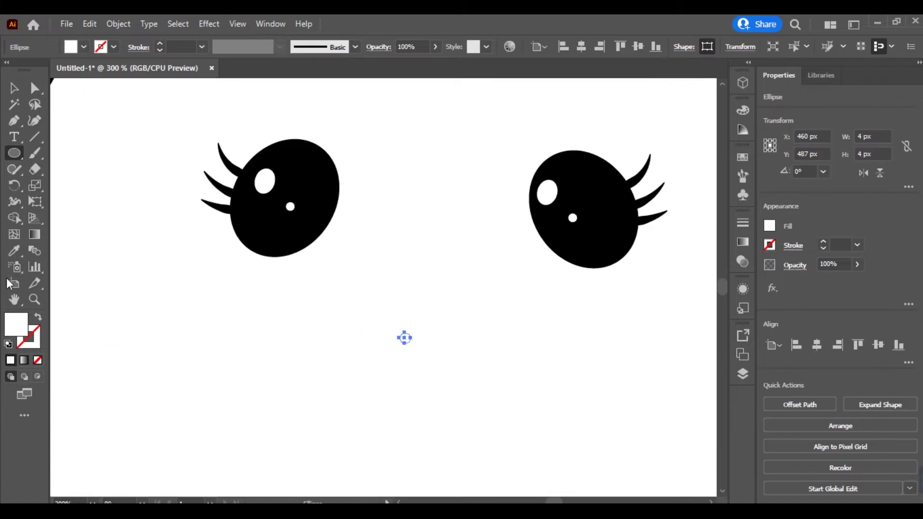
click(240, 241)
click(392, 361)
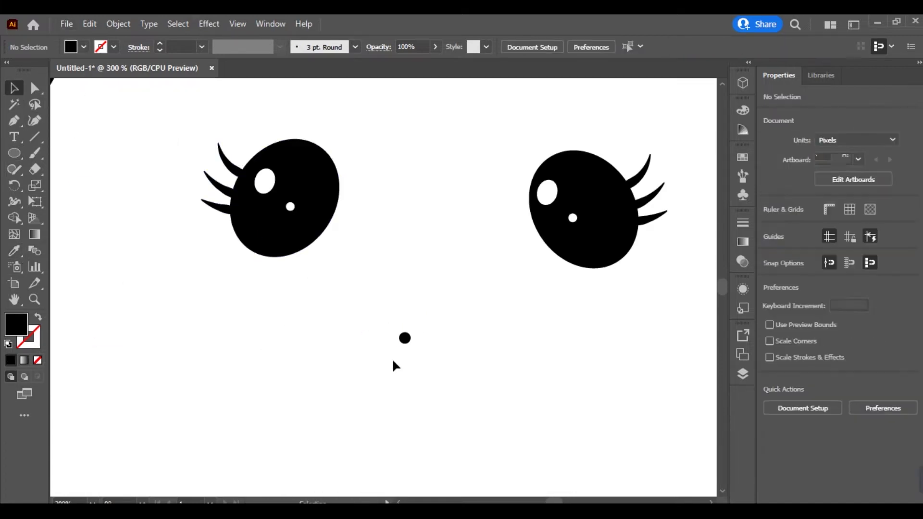
- Duplicate the dot as a second nose dot and shift both toward the centre
drag(391, 343, 427, 344)
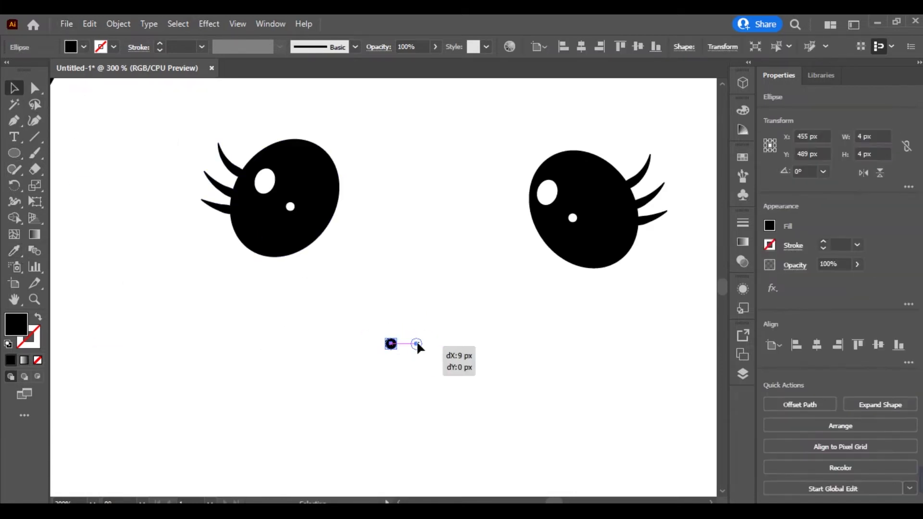
click(416, 392)
scroll(327, 350, down, 2)
drag(349, 340, 398, 355)
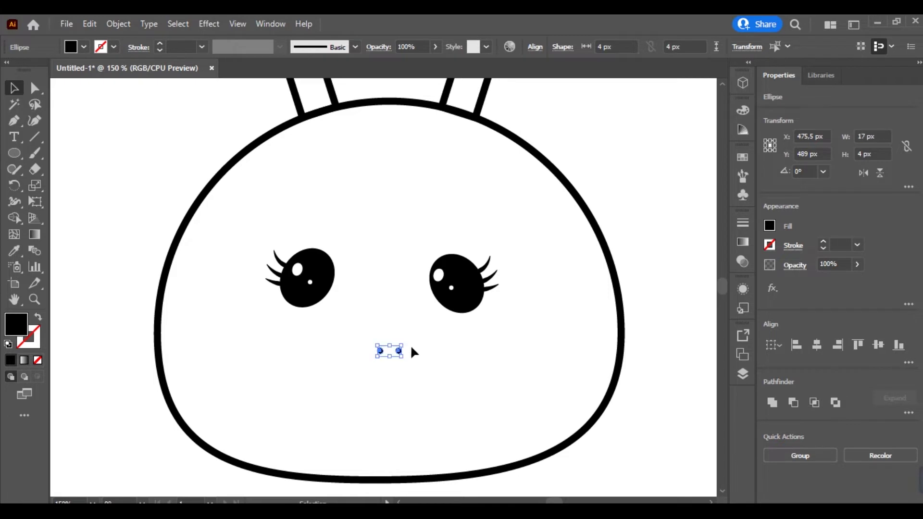
scroll(414, 352, up, 2)
scroll(346, 387, down, 1)
drag(337, 355, 327, 364)
scroll(436, 362, left, 2)
scroll(436, 362, down, 1)
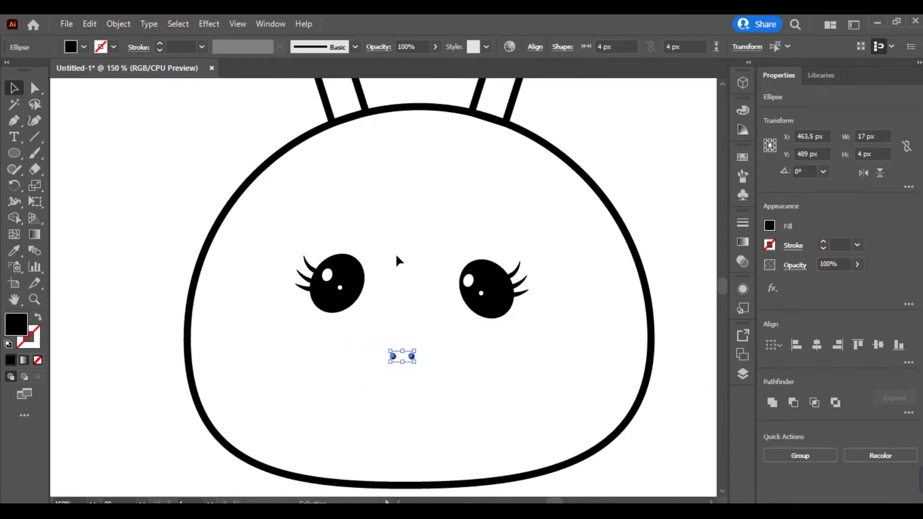
scroll(413, 357, up, 1)
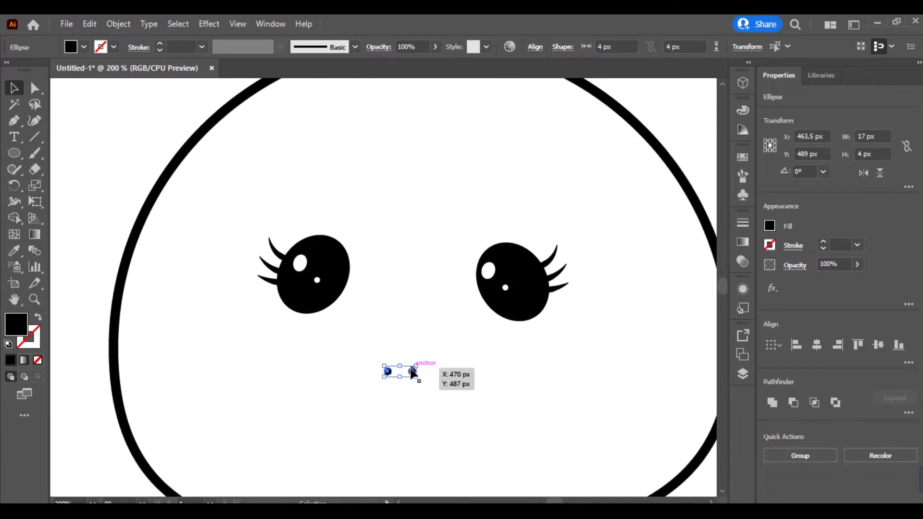
- Finish centring the nose dots and draw a horizontal mouth line beneath them
drag(422, 367, 422, 368)
click(423, 413)
scroll(411, 416, down, 1)
scroll(390, 382, up, 1)
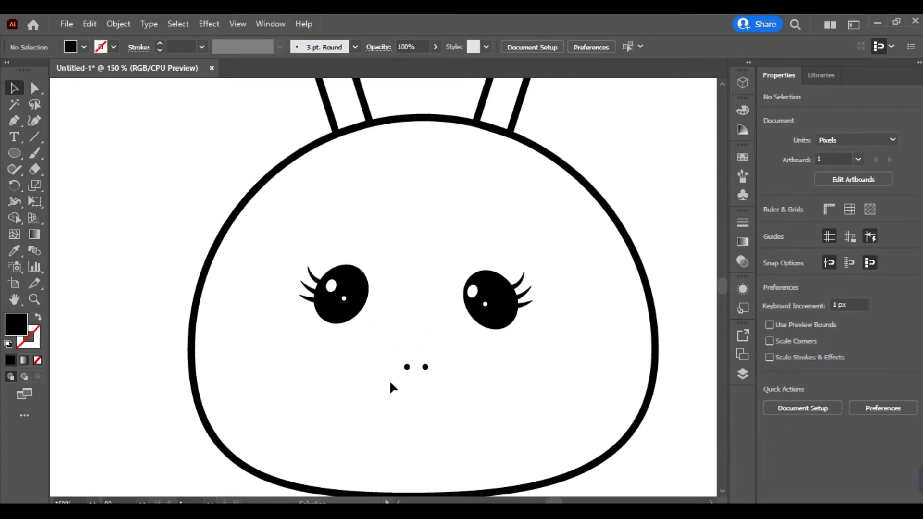
scroll(336, 372, down, 2)
scroll(289, 370, right, 2)
key(backslash)
drag(280, 396, 461, 417)
- Give the mouth line a black 5 pt stroke
click(114, 46)
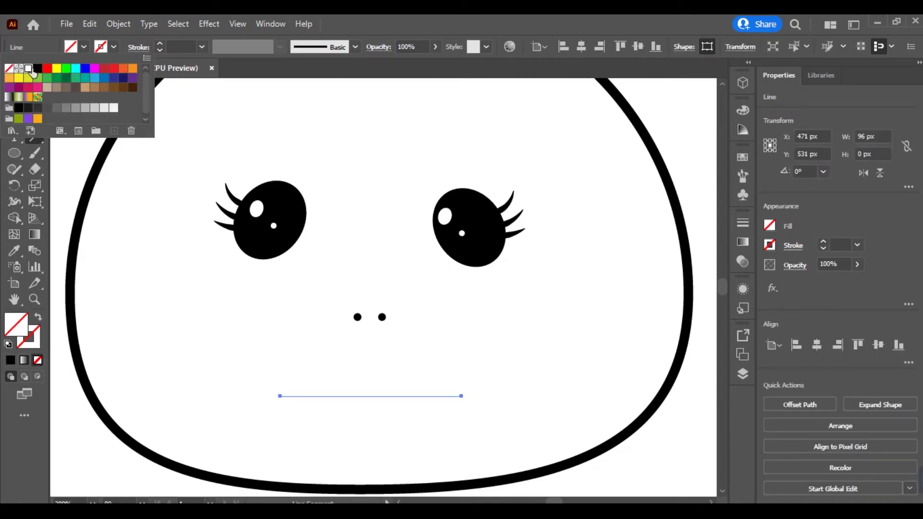
click(33, 72)
click(159, 43)
click(159, 43)
click(159, 44)
click(159, 43)
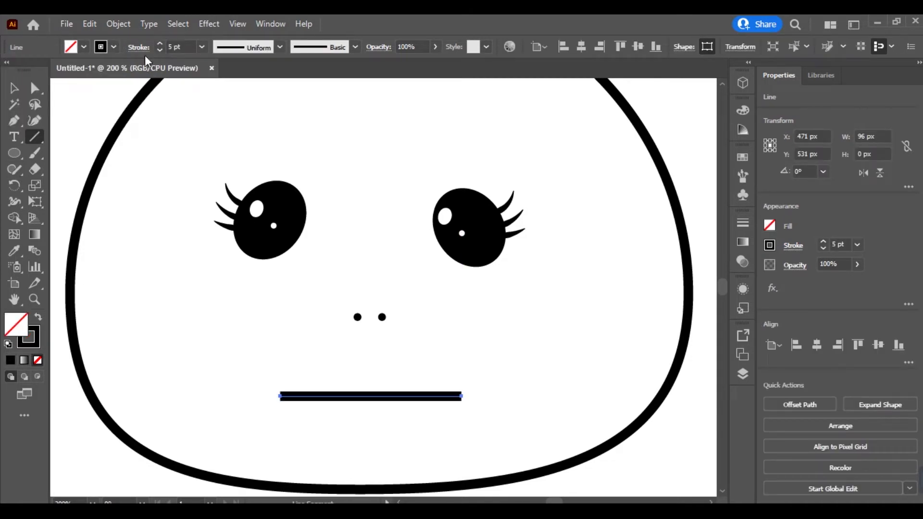
- Bend the mouth line into a smile with the Curvature tool and move it up
click(35, 120)
click(369, 396)
mouse_move(370, 396)
mouse_down()
mouse_move(366, 431)
mouse_move(330, 385)
mouse_up()
click(13, 88)
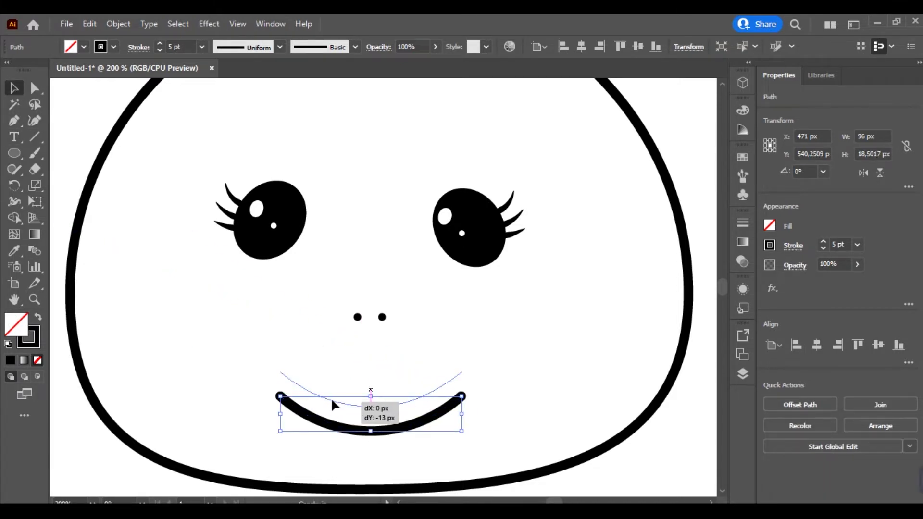
click(275, 345)
drag(275, 345, 325, 342)
scroll(304, 296, down, 2)
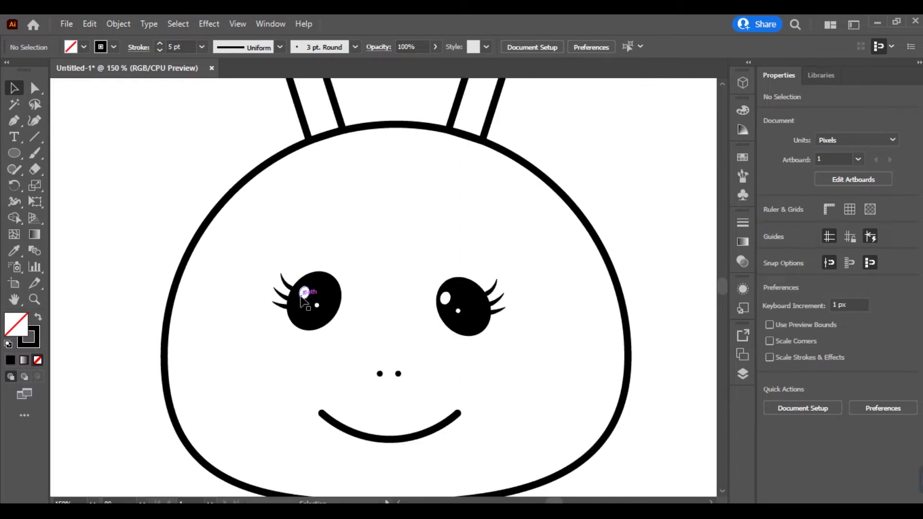
scroll(305, 296, down, 1)
click(472, 226)
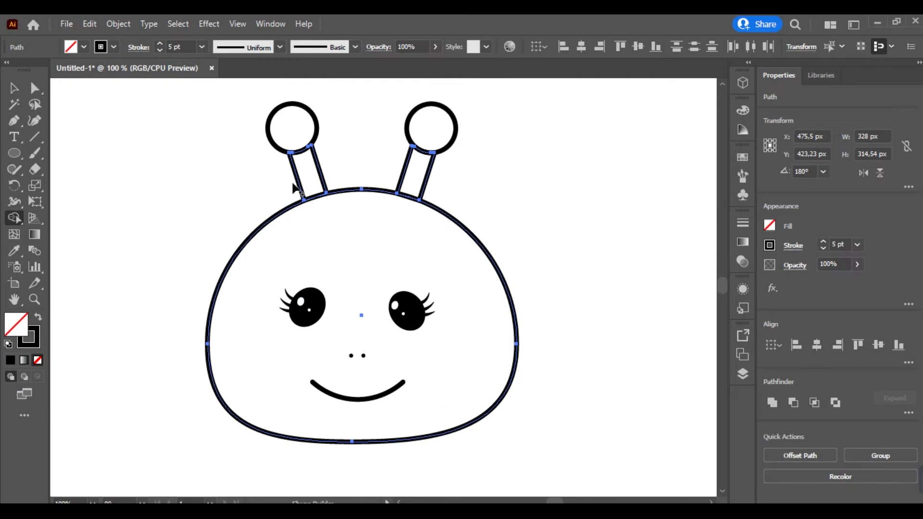
- Select all and merge the horn stems into the head outline with Shape Builder
key(ctrl+a)
key(shift+m)
drag(313, 216, 305, 193)
scroll(321, 211, up, 2)
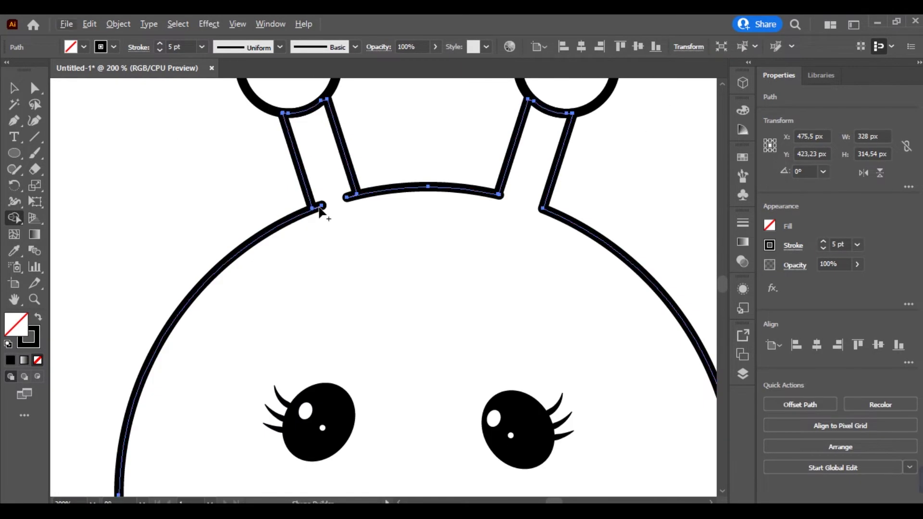
scroll(321, 210, up, 3)
click(161, 158)
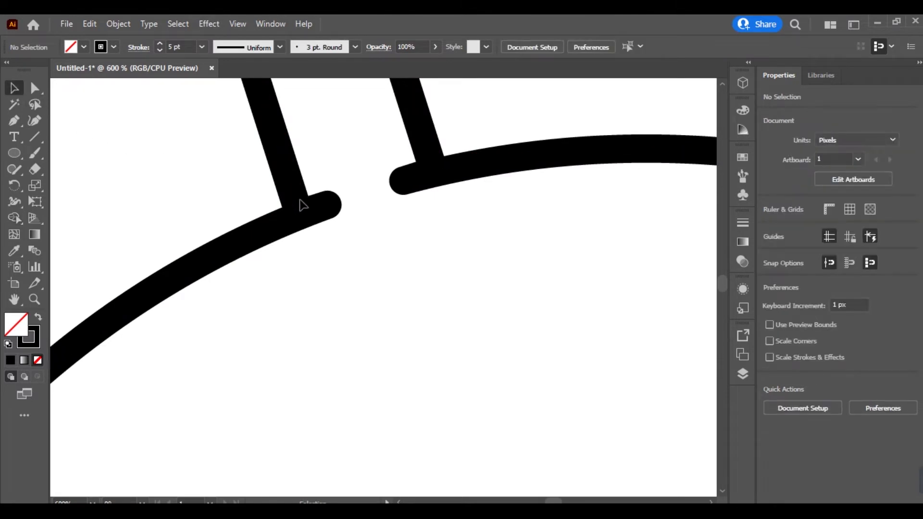
scroll(259, 214, right, 5)
- Draw two short line strokes closing the gaps where the stems join the head
key(backslash)
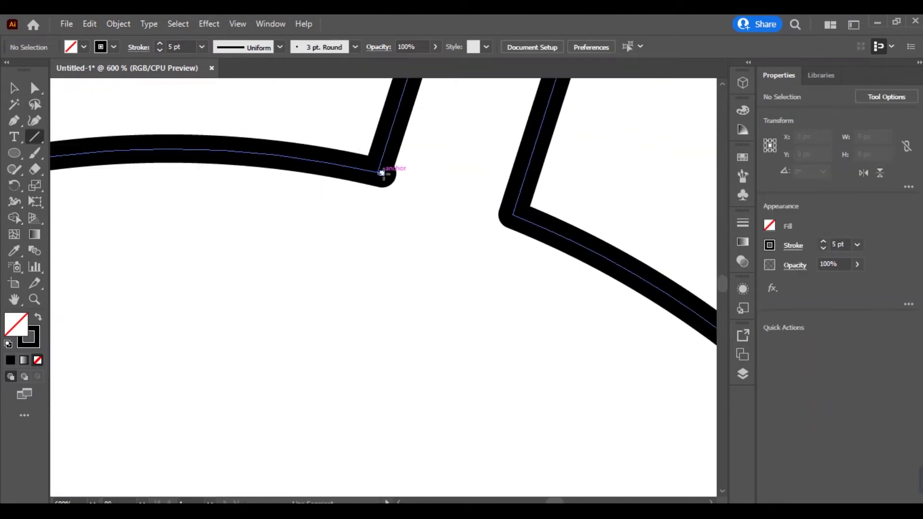
mouse_move(388, 175)
mouse_down()
mouse_move(419, 187)
mouse_move(411, 183)
mouse_up()
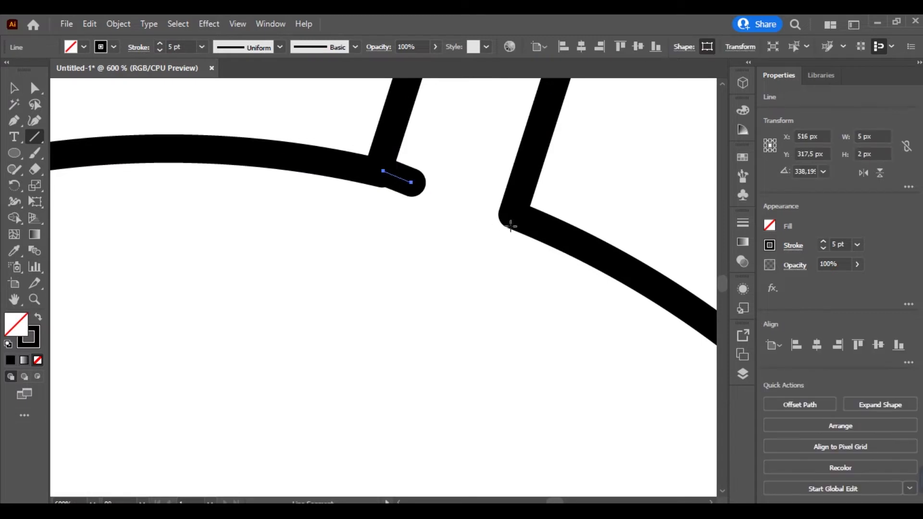
drag(513, 217, 400, 184)
click(13, 87)
click(396, 216)
scroll(396, 215, down, 4)
scroll(398, 268, down, 2)
scroll(371, 268, down, 1)
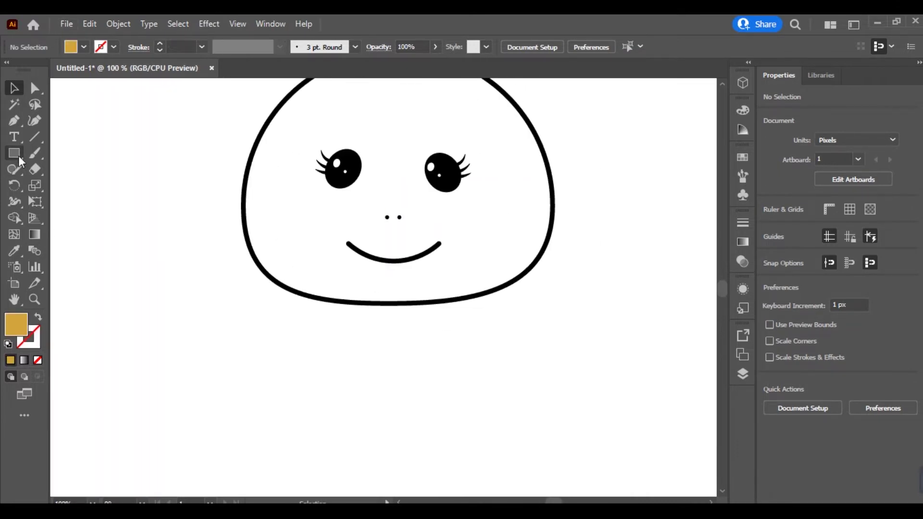
- Draw a square neck rectangle under the head with a 5 pt black outline
click(13, 154)
drag(336, 302, 481, 447)
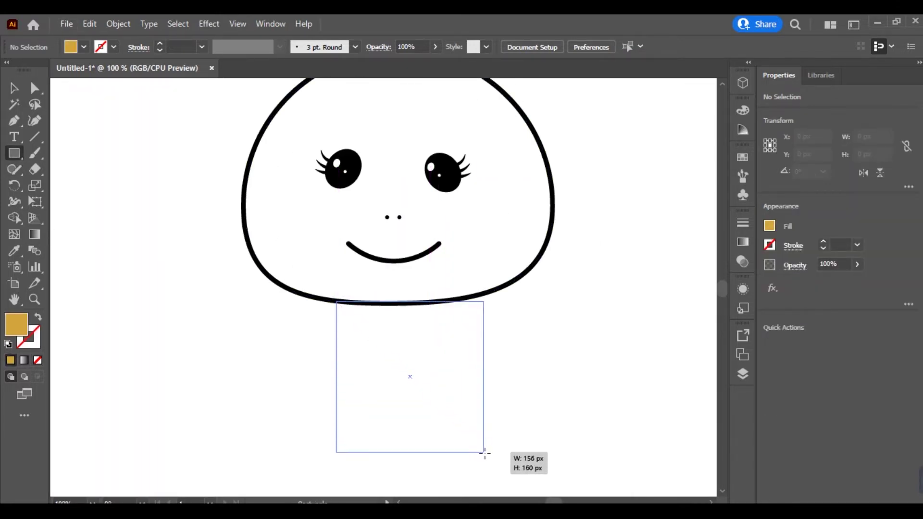
drag(481, 447, 494, 476)
key(v)
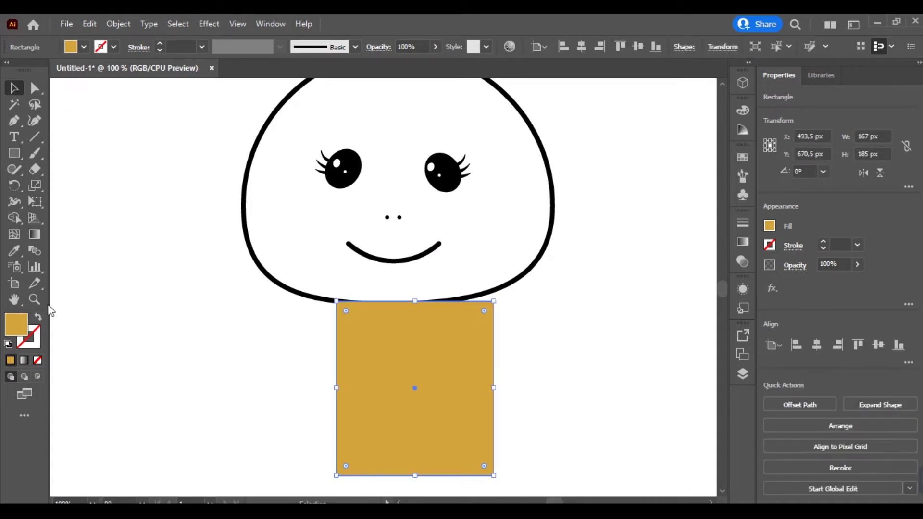
key(shift+x)
click(113, 47)
click(160, 45)
click(160, 44)
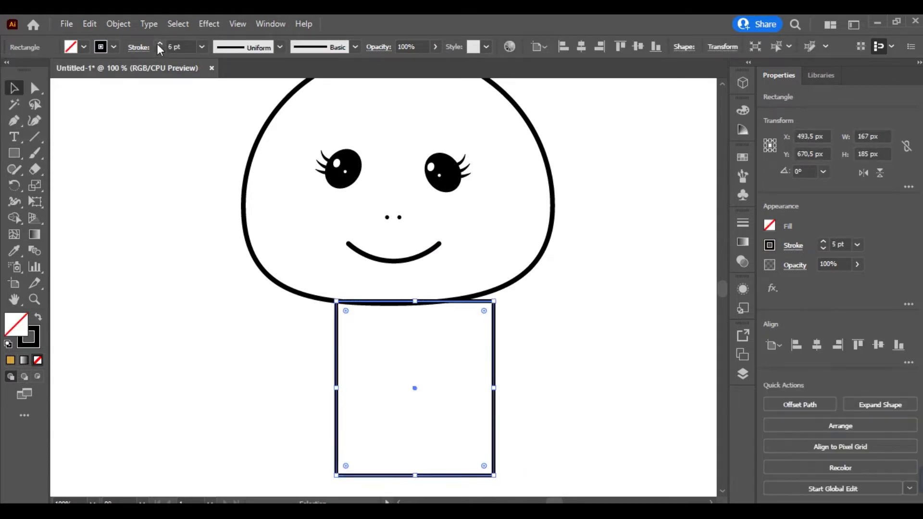
click(138, 47)
- Centre the neck rectangle horizontally under the head, then pull its top-left corner inward
drag(412, 384, 393, 387)
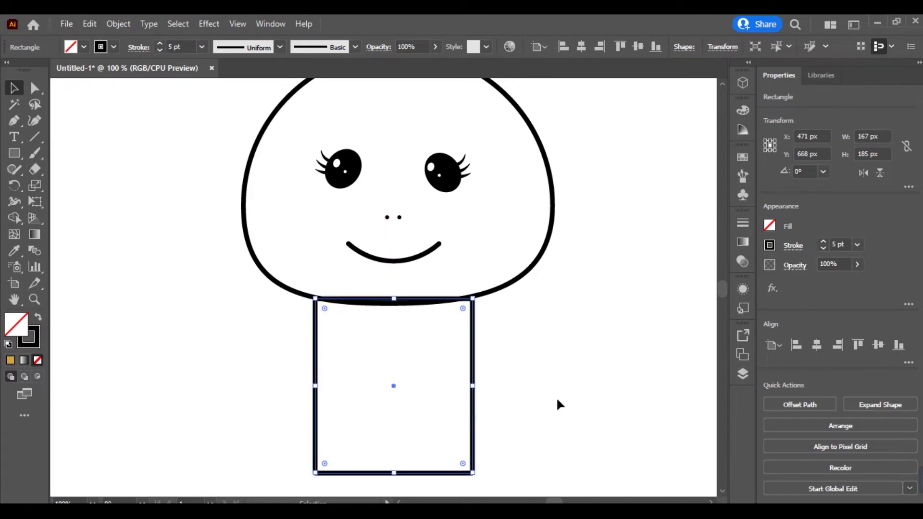
click(550, 409)
click(494, 297)
shift+click(473, 355)
click(816, 344)
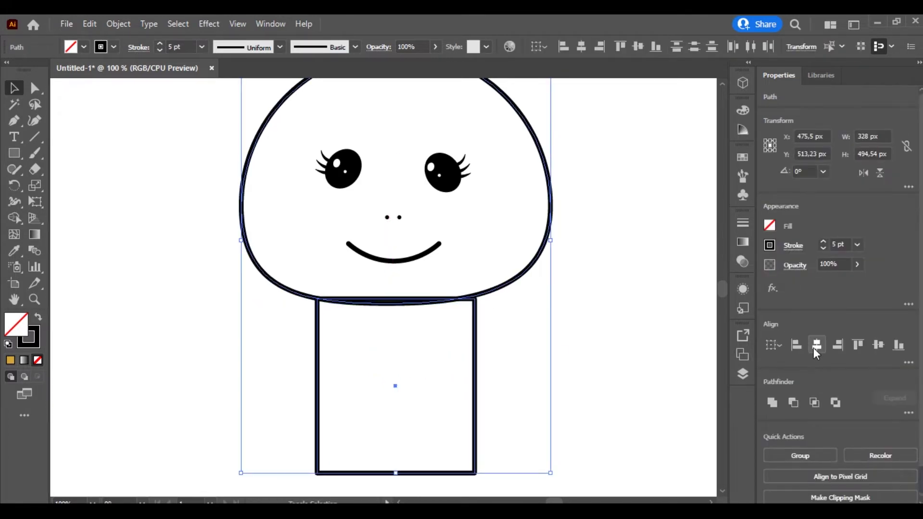
click(589, 298)
scroll(445, 329, down, 1)
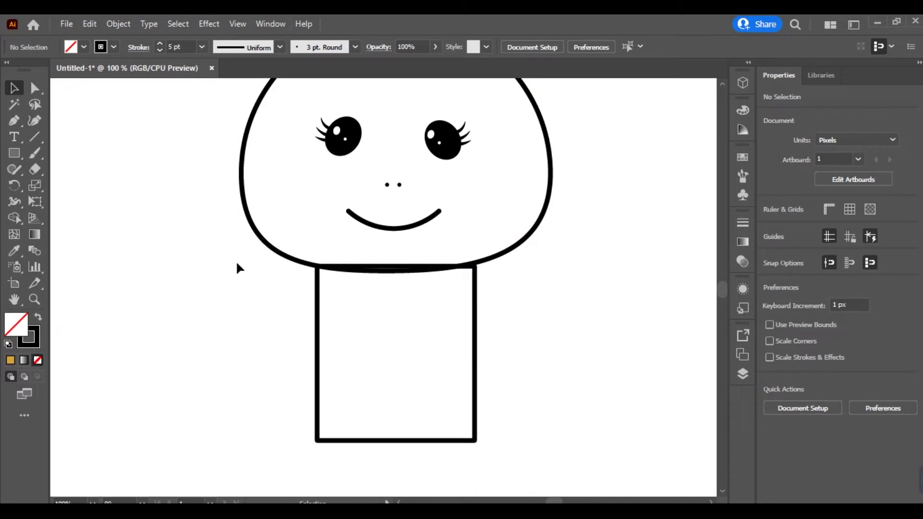
drag(316, 266, 343, 266)
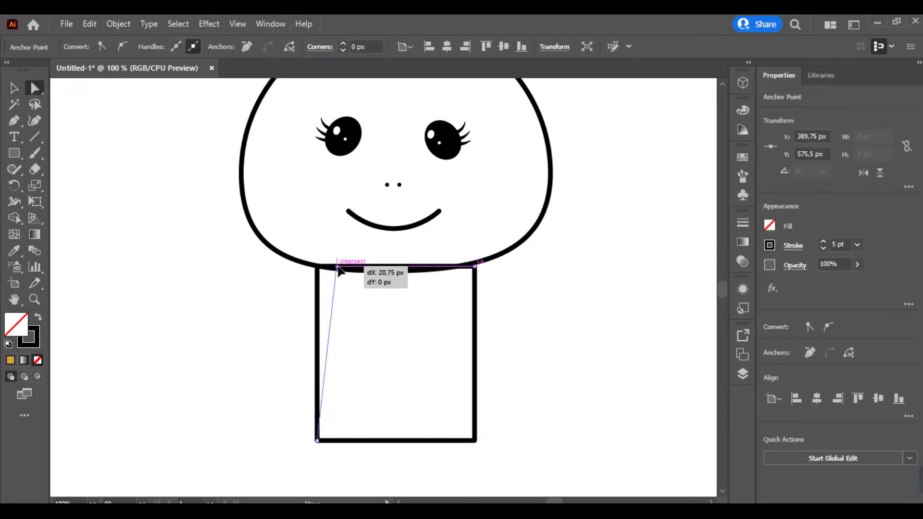
- Pull the neck's top-right corner inward so the neck tapers toward the top
drag(474, 267, 451, 267)
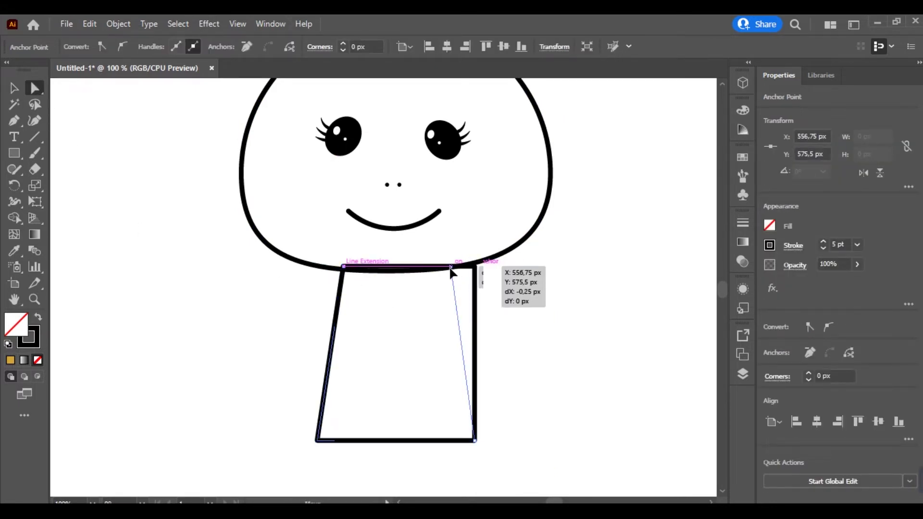
click(15, 89)
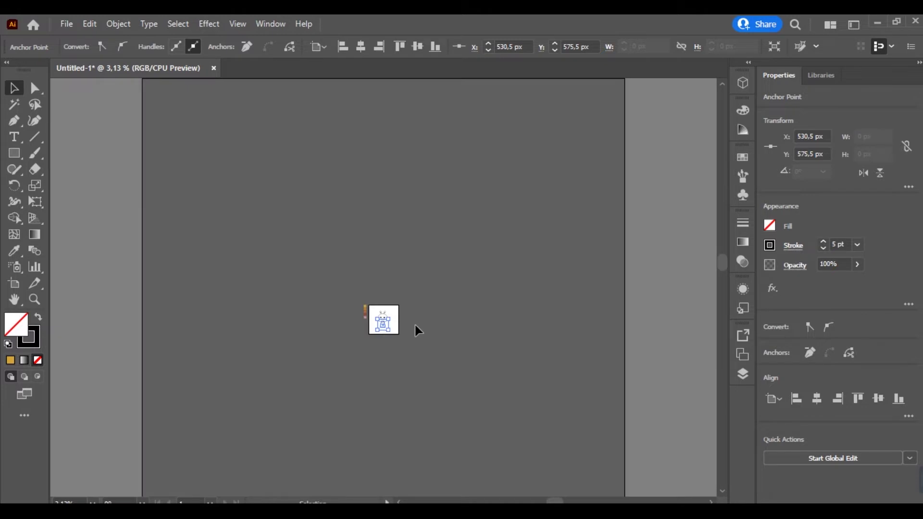
scroll(366, 312, up, 5)
scroll(520, 364, left, 5)
scroll(512, 369, down, 1)
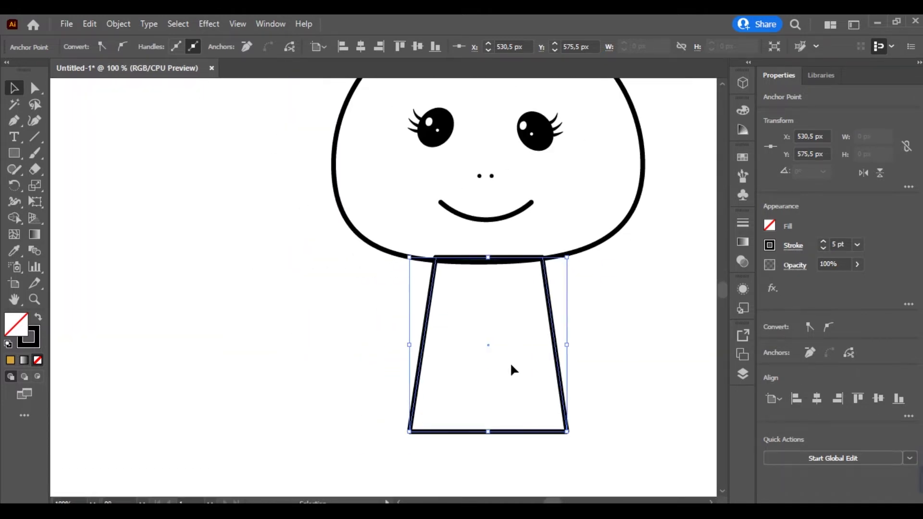
- Curve the neck's bottom edge downward and shorten the neck's height
click(36, 123)
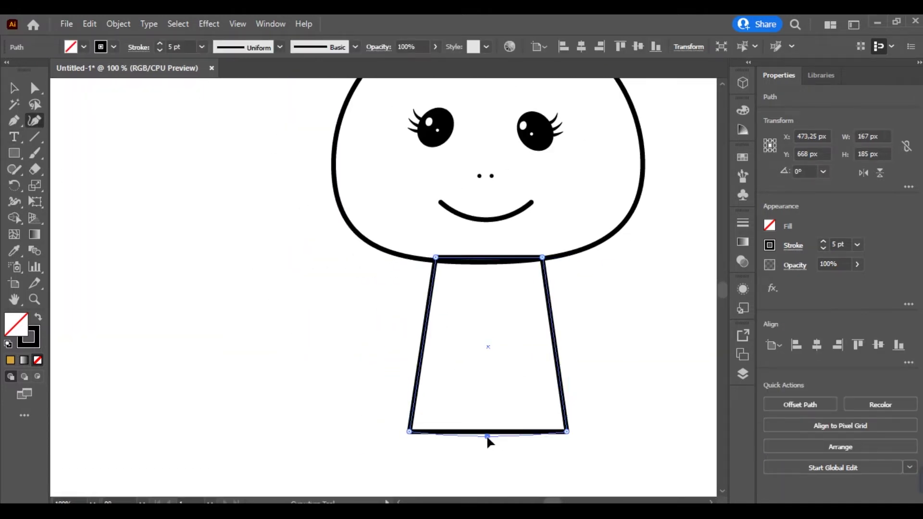
click(484, 449)
key(v)
drag(487, 450, 484, 396)
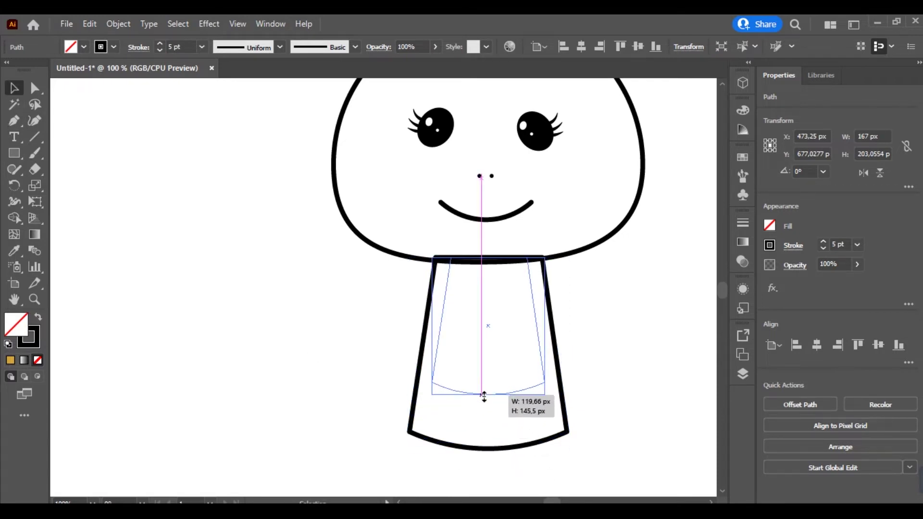
drag(483, 401, 487, 396)
drag(423, 449, 423, 402)
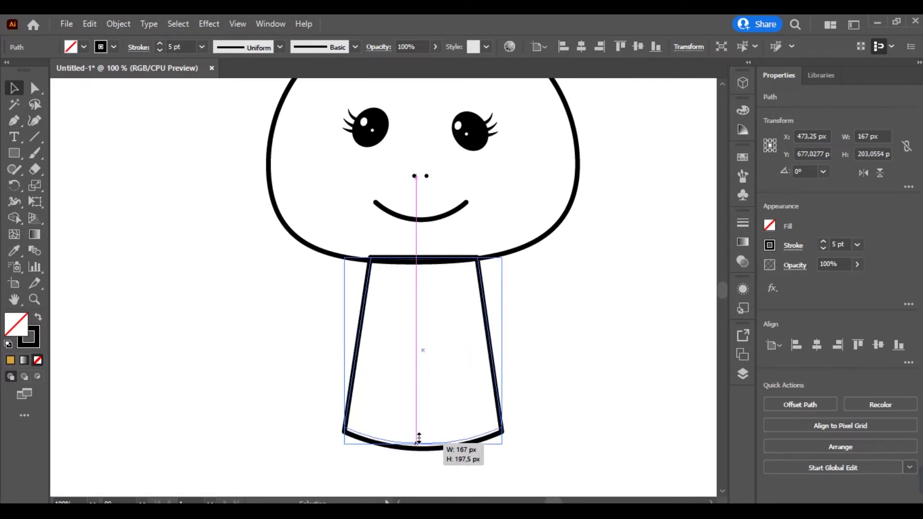
- Adjust the neck's top corner anchors, then select the head and neck together
click(347, 343)
key(a)
drag(350, 303, 361, 303)
drag(456, 302, 456, 302)
click(488, 426)
key(ctrl+z)
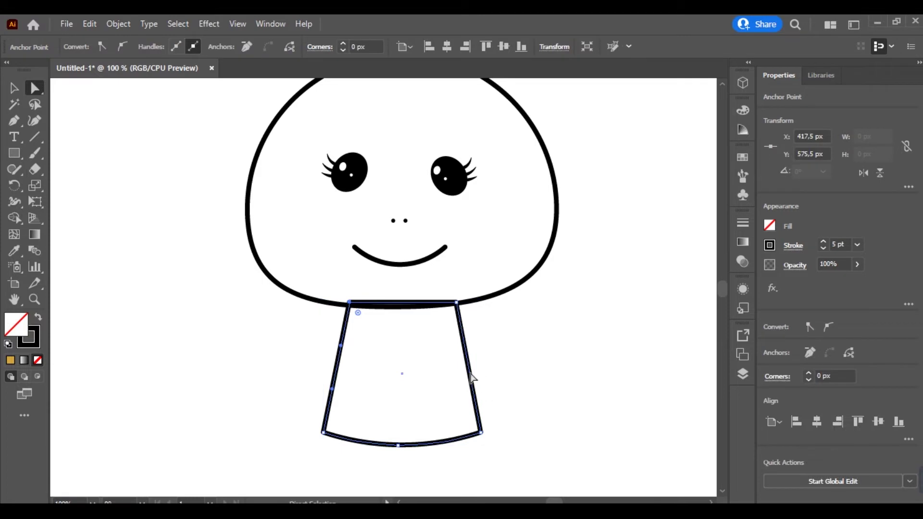
click(329, 363)
key(v)
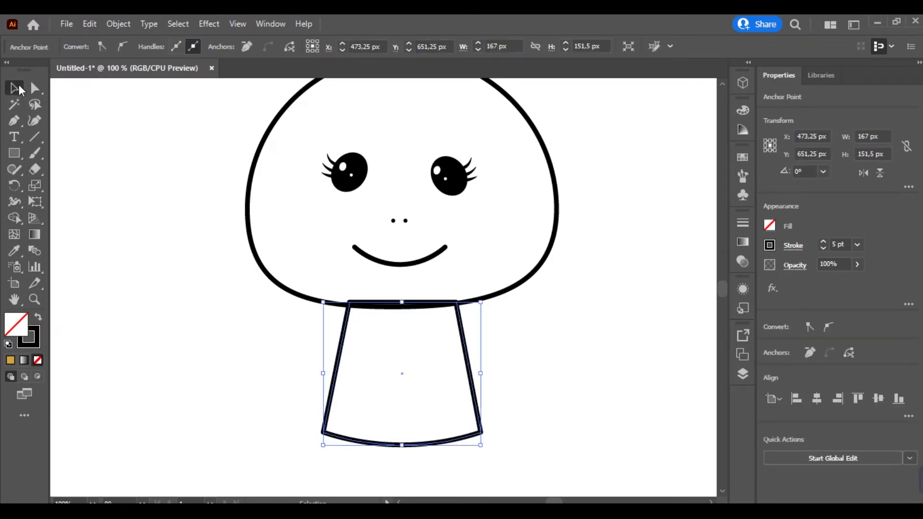
scroll(348, 353, left, 1)
drag(577, 457, 378, 280)
- Merge the neck into the head outline with Shape Builder
key(shift+m)
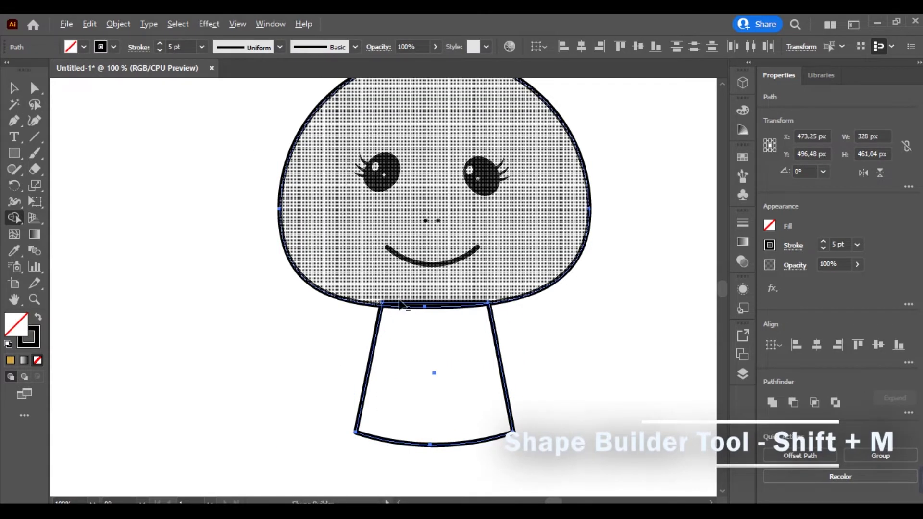
click(412, 370)
key(v)
click(165, 314)
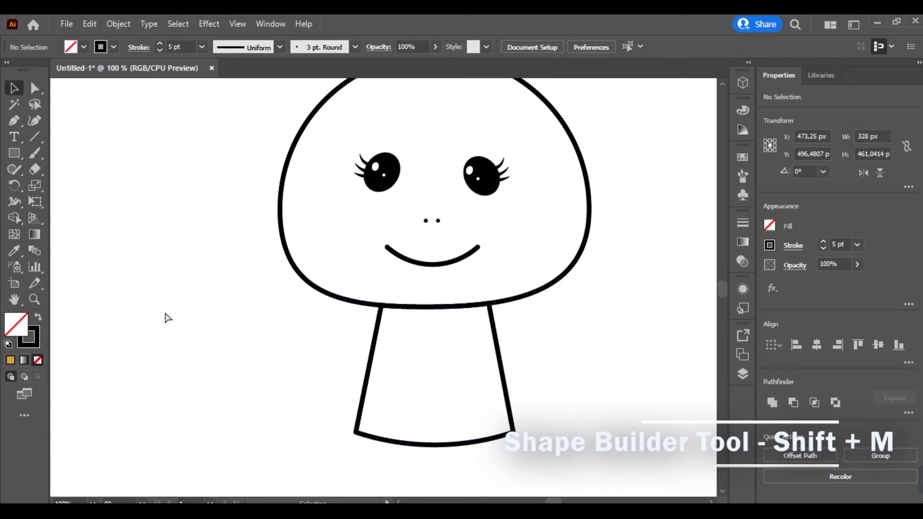
- Draw a tall narrow rectangle to the left of the left horn
scroll(133, 288, up, 1)
scroll(134, 289, right, 1)
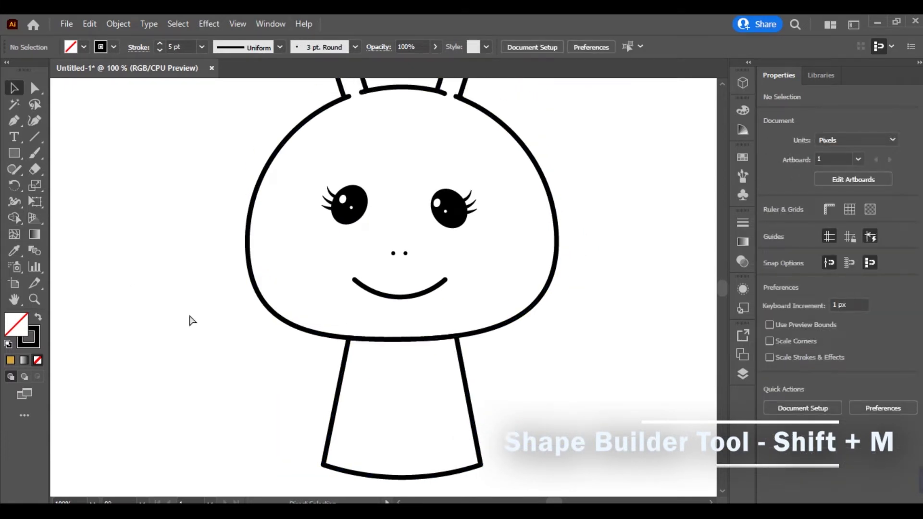
scroll(193, 321, left, 1)
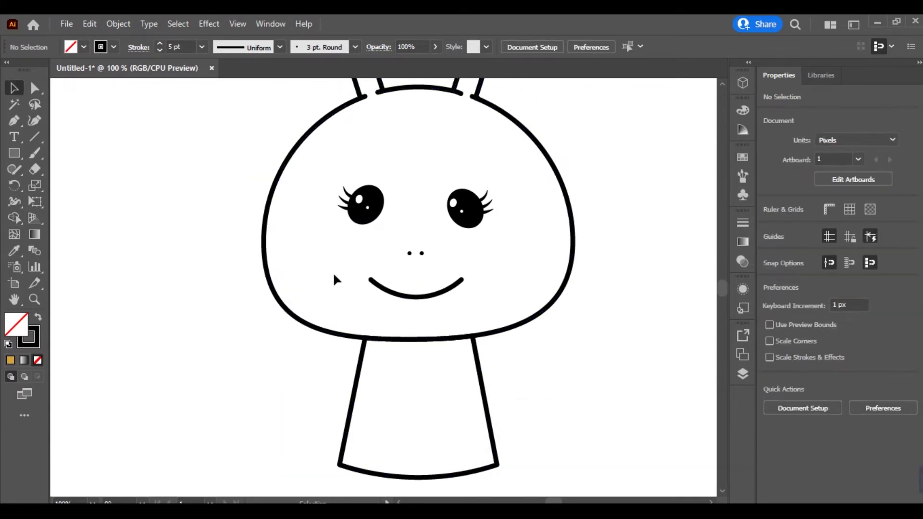
scroll(283, 158, up, 3)
drag(272, 153, 293, 232)
- Tilt the narrow strip about 37° and rest its base on the head's upper-left
key(v)
drag(304, 154, 276, 149)
mouse_move(276, 187)
mouse_down()
mouse_move(369, 235)
mouse_move(354, 239)
mouse_up()
key(ctrl+equal)
scroll(262, 214, up, 1)
mouse_move(326, 181)
mouse_down()
mouse_move(334, 178)
mouse_move(310, 162)
mouse_up()
click(384, 195)
click(264, 221)
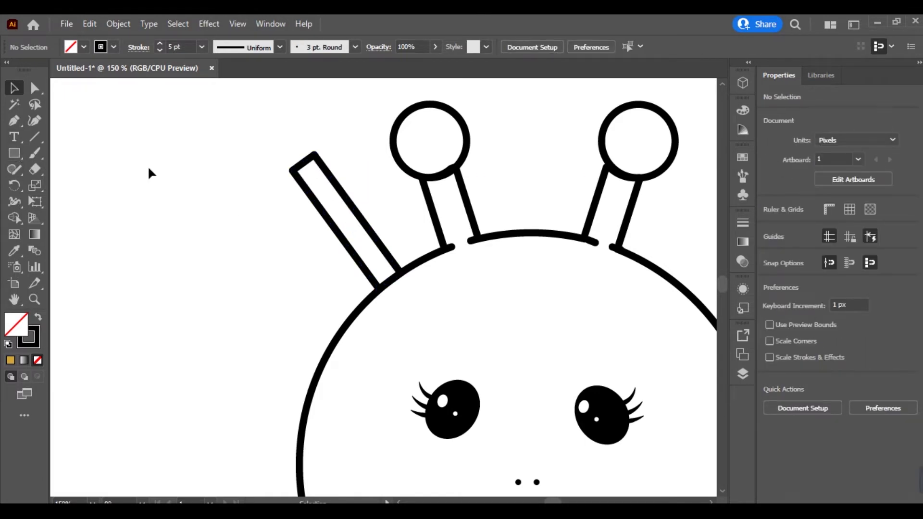
- Draw a first curved ear outline around the strip, then delete it as unsatisfactory
click(291, 171)
drag(285, 270, 323, 338)
click(379, 289)
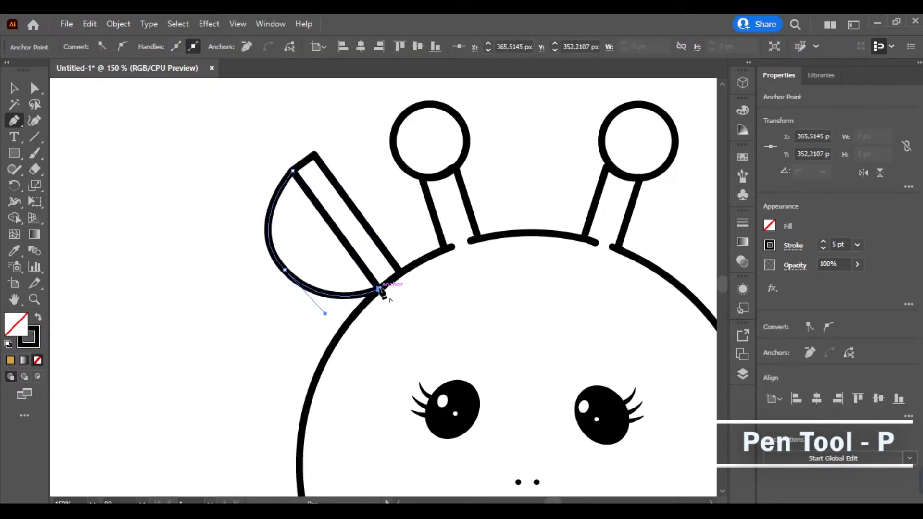
click(292, 170)
click(11, 90)
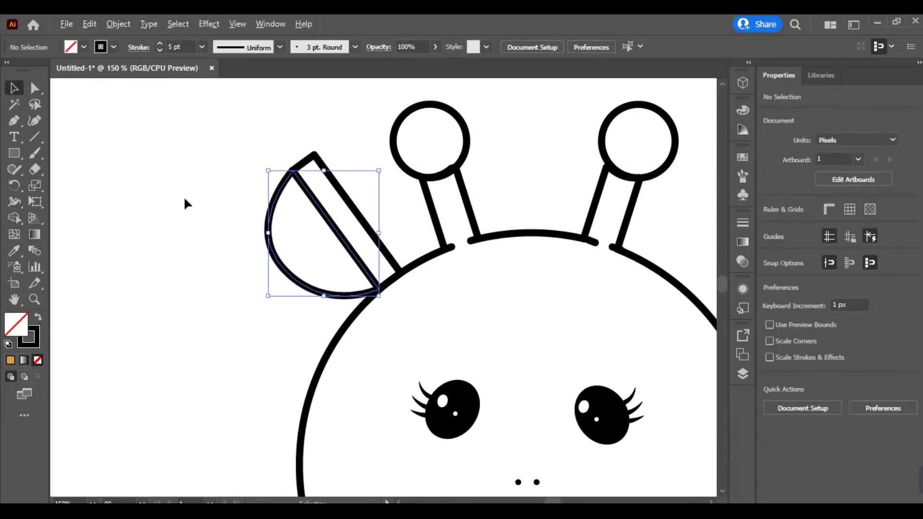
key(ctrl+0)
click(243, 206)
scroll(209, 273, up, 4)
drag(210, 189, 227, 186)
key(Delete)
- Redraw the ear with the Pen, curving from the strip's top to its bottom corner
click(14, 120)
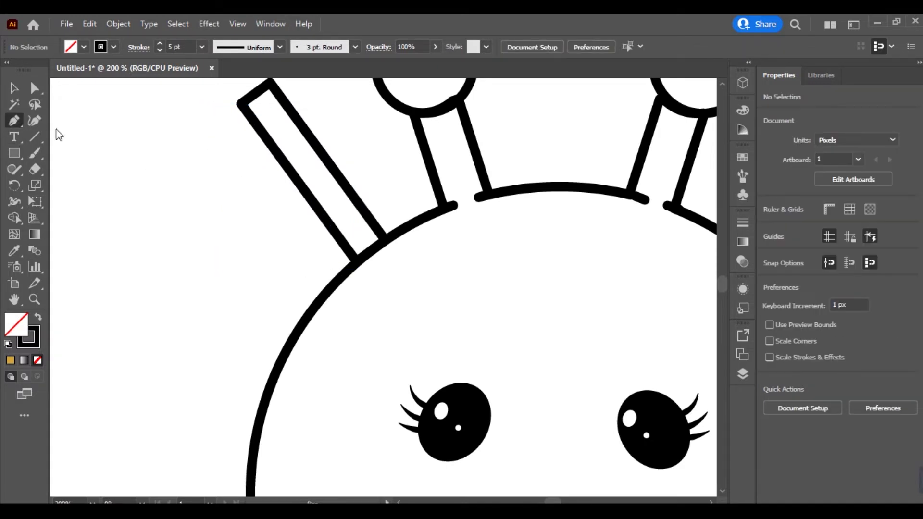
click(240, 104)
drag(250, 204, 306, 279)
click(356, 262)
- Close the redrawn left ear outline at its starting point
click(241, 104)
key(v)
alt+scroll(92, 196, down, 3)
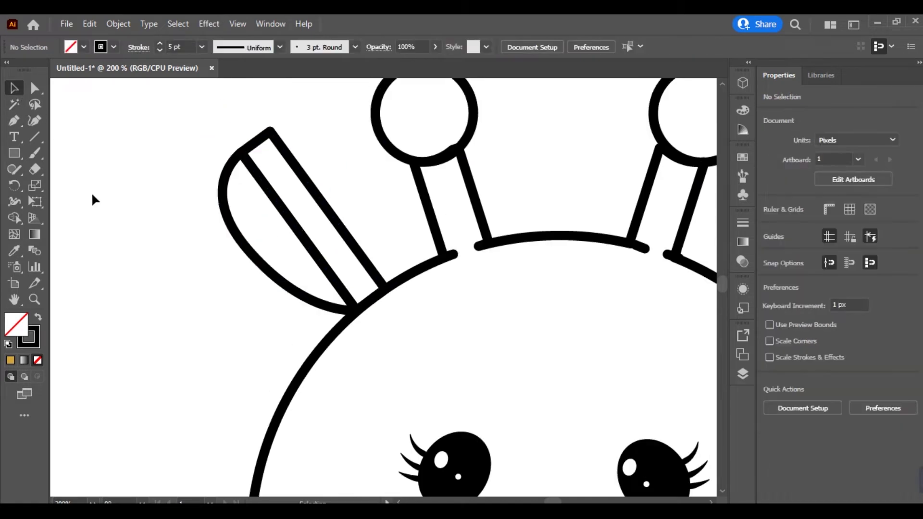
- Reflect a copy of the ear and move it to the head's upper-right side
right_click(298, 226)
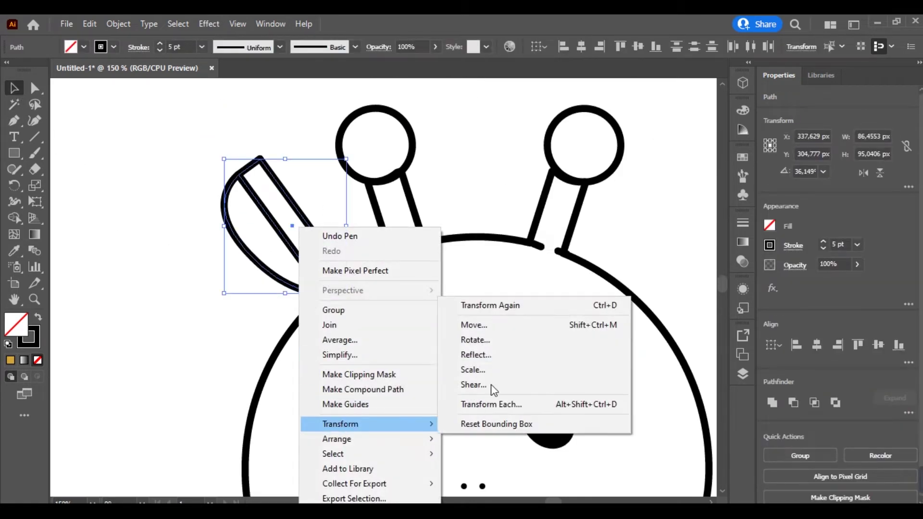
click(480, 358)
click(531, 349)
drag(216, 257, 595, 284)
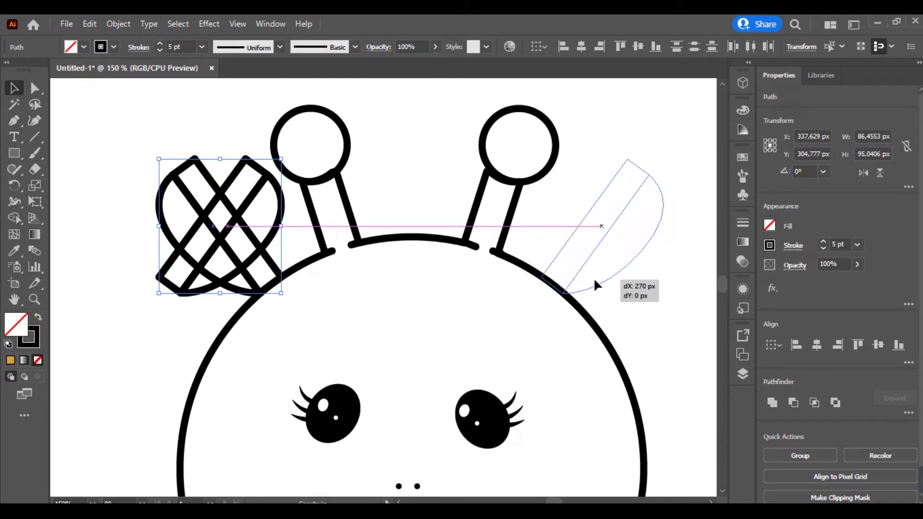
drag(595, 285, 595, 285)
click(652, 323)
alt+scroll(514, 358, down, 2)
scroll(464, 380, down, 3)
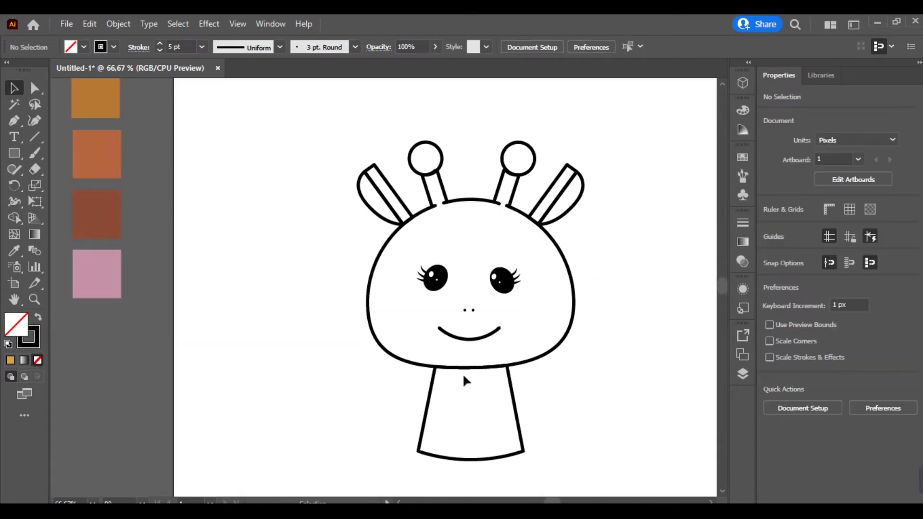
- Fill the giraffe head with the yellow swatch colour
click(424, 210)
scroll(409, 230, up, 1)
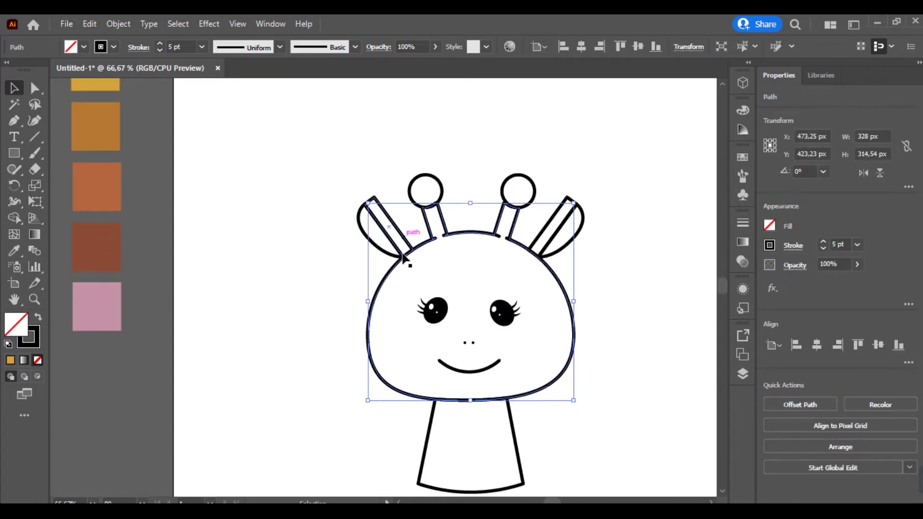
scroll(398, 258, up, 1)
click(13, 249)
scroll(185, 181, up, 1)
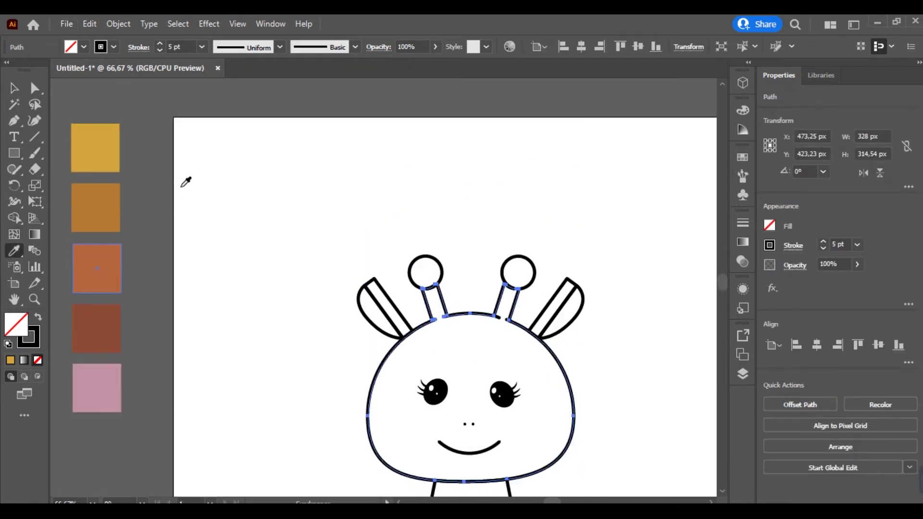
click(107, 128)
scroll(217, 169, down, 2)
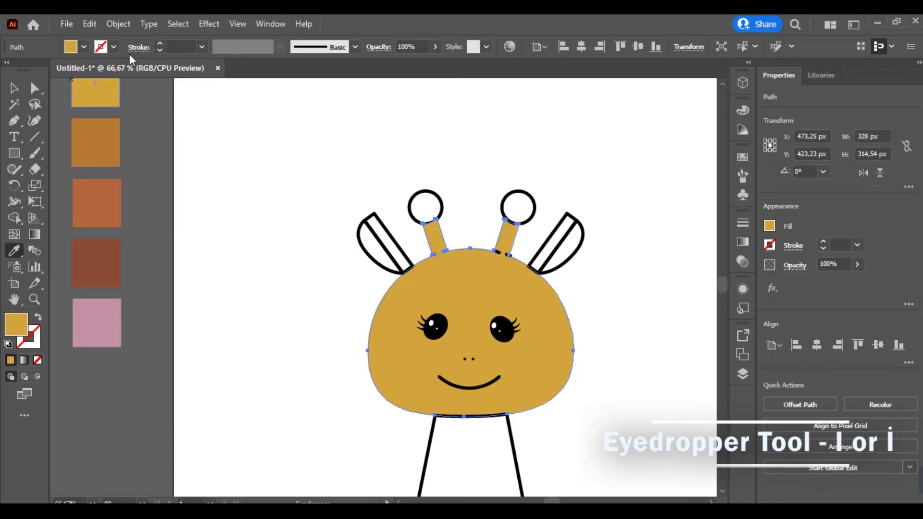
- Give the head a 5 pt outline
click(14, 88)
click(159, 42)
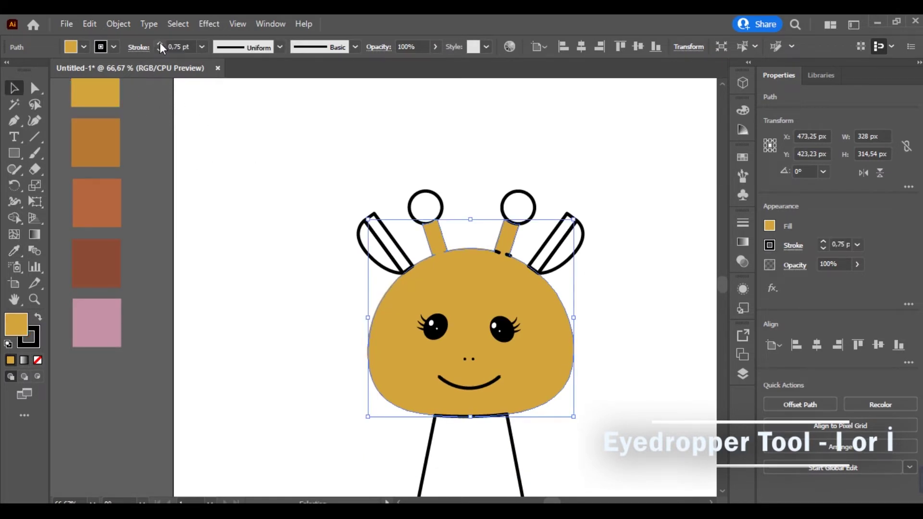
click(138, 46)
text(5)
key(Return)
- Recolour the head outline reddish-brown (8D4B37)
scroll(233, 182, down, 1)
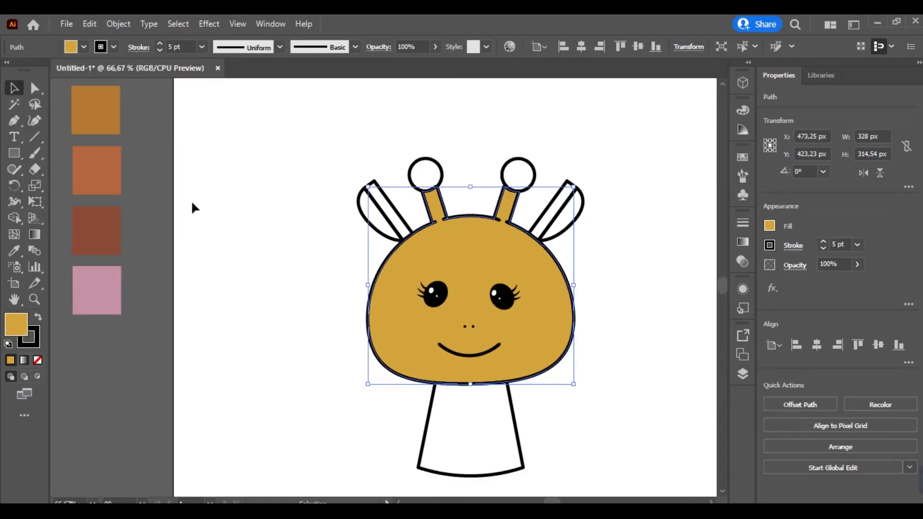
click(102, 241)
double_click(14, 327)
click(619, 201)
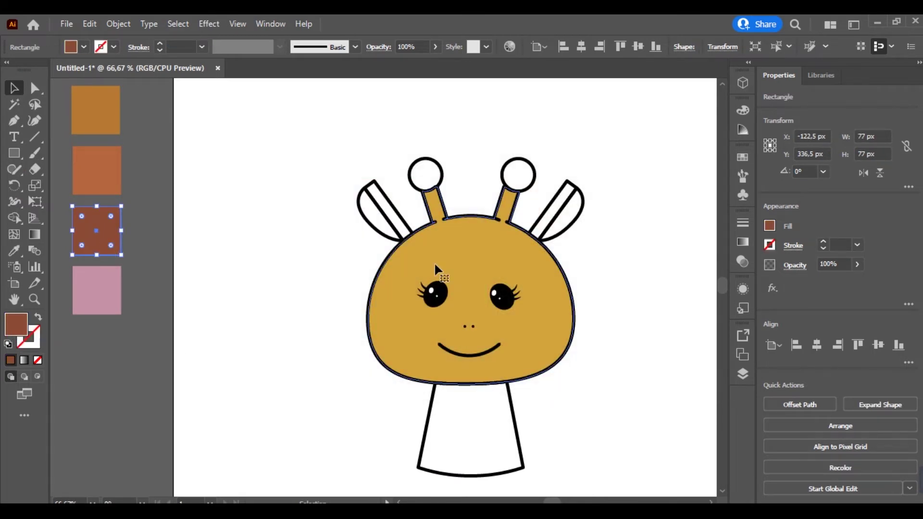
click(434, 261)
double_click(29, 337)
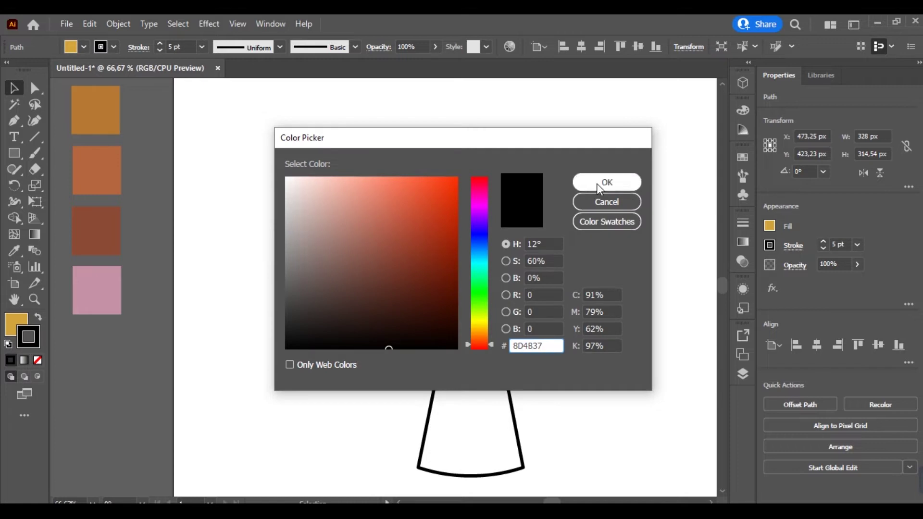
click(597, 186)
click(639, 360)
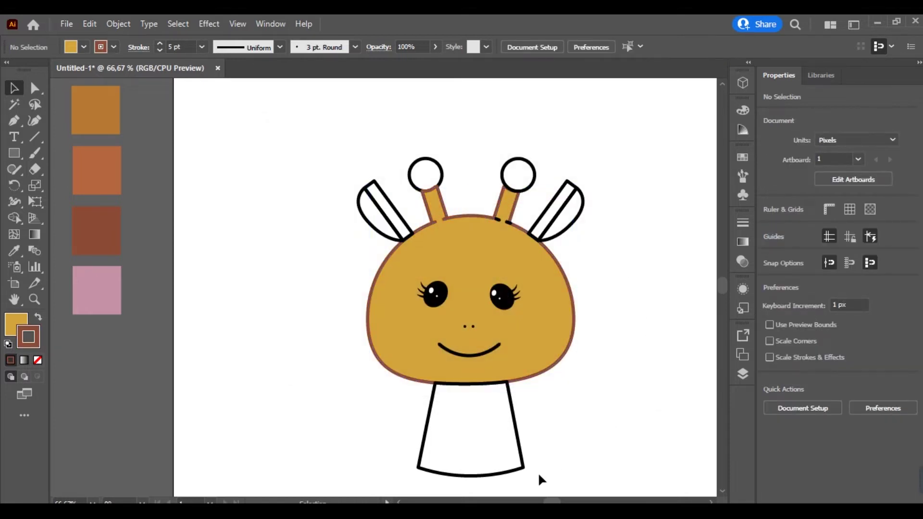
- Try eyedropping the head's colours onto every giraffe part, then undo it
drag(550, 476, 358, 90)
key(i)
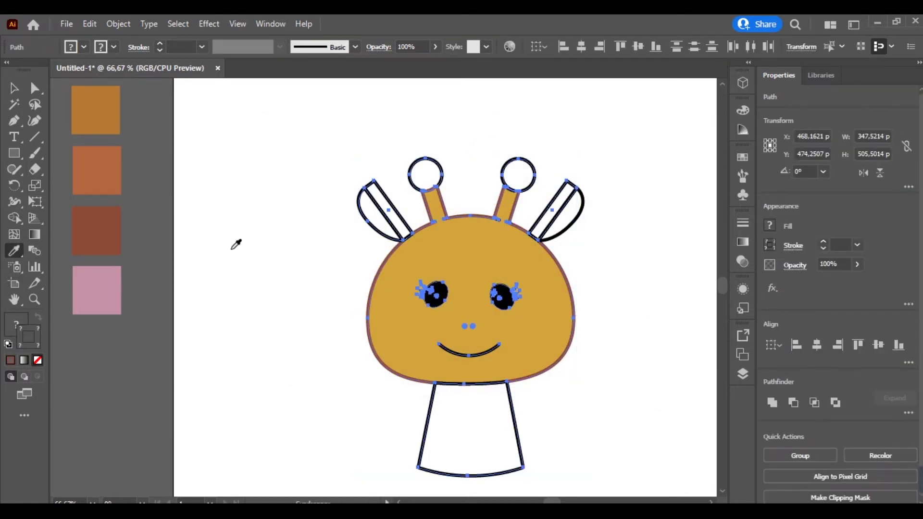
click(424, 226)
key(ctrl+z)
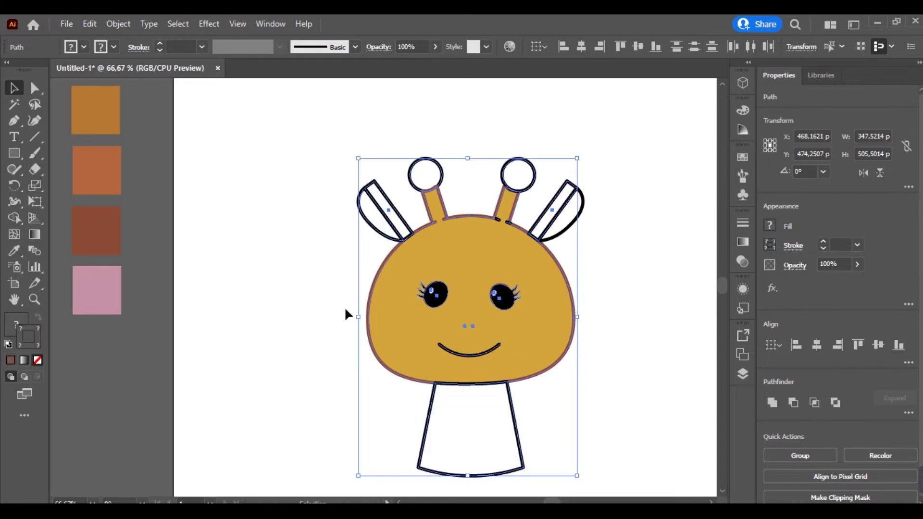
click(327, 263)
- Give the neck, both ears and both horns the head's yellow fill and brown outline
click(379, 343)
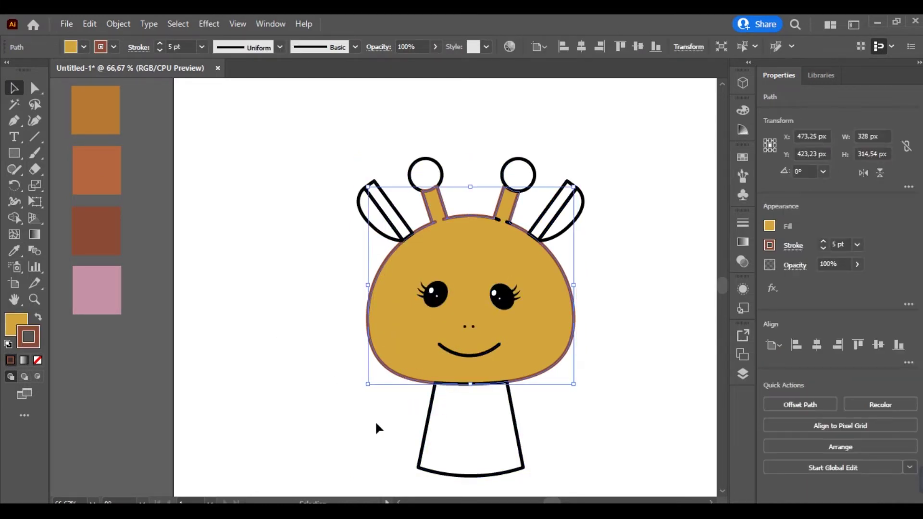
click(426, 422)
shift+click(582, 200)
shift+click(519, 159)
shift+click(416, 161)
shift+click(368, 198)
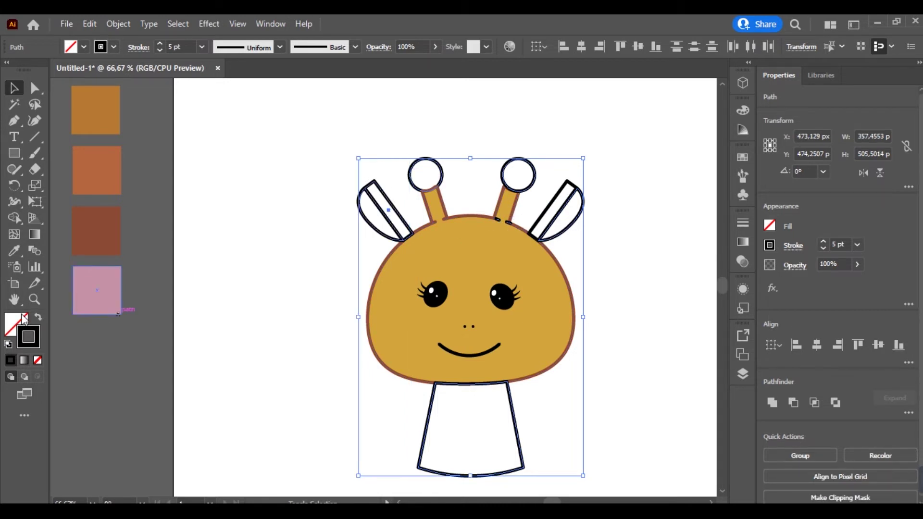
click(399, 267)
- Recolour the right ear's black inner strip to yellow with a brown outline
key(v)
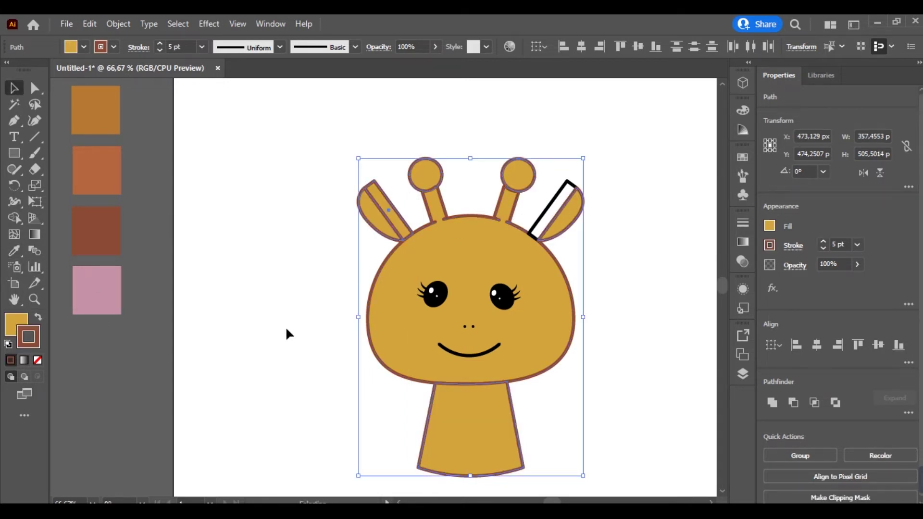
click(288, 332)
click(557, 214)
key(i)
click(389, 224)
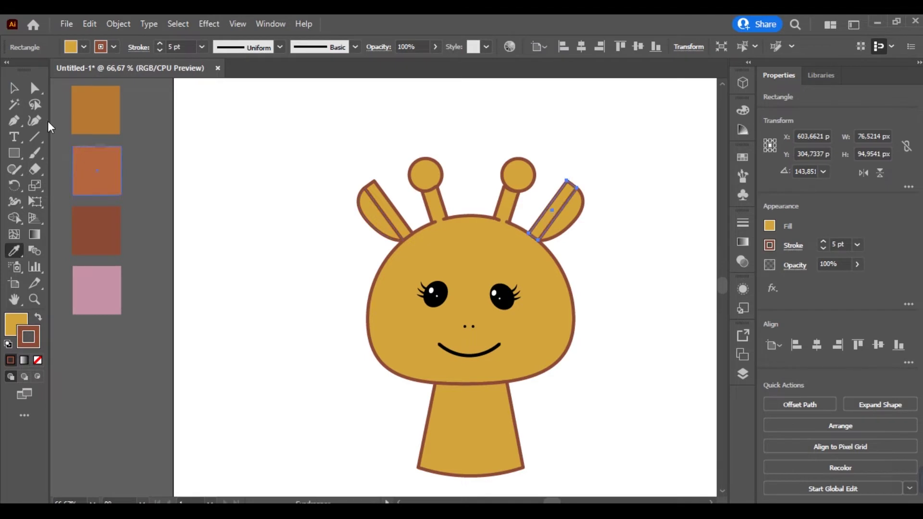
key(v)
click(358, 239)
- Fill both ears pink and give them a brown outline
shift+click(569, 230)
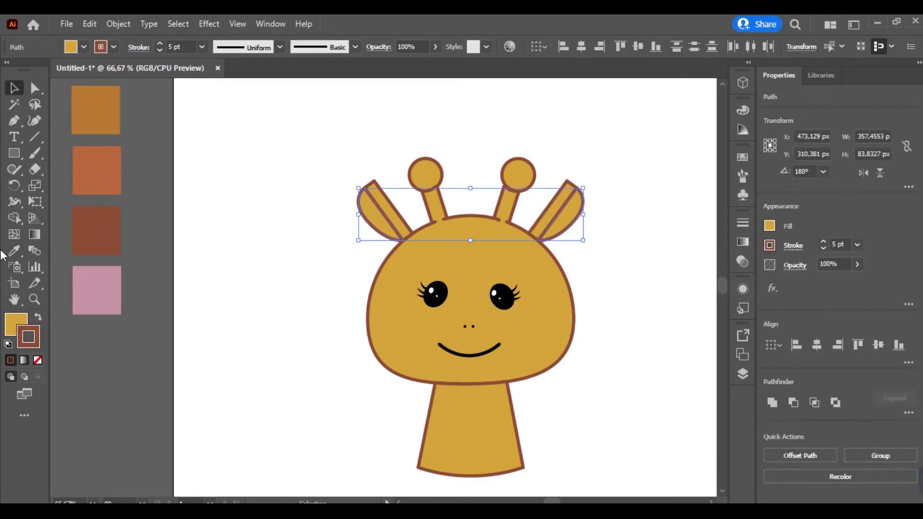
click(105, 276)
click(113, 46)
click(9, 61)
key(v)
click(10, 360)
click(159, 43)
click(231, 144)
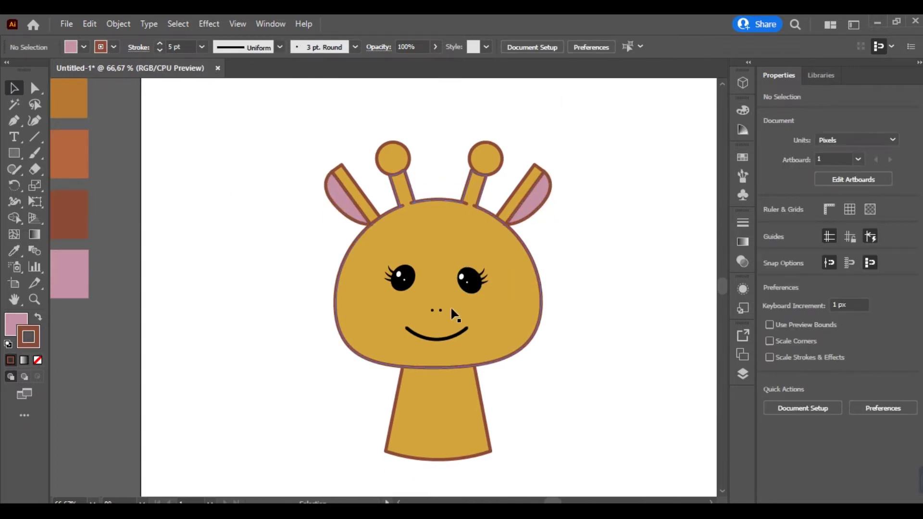
click(10, 319)
- Set the spot style to a lighter brown fill with no outline
click(38, 360)
click(38, 317)
click(70, 149)
click(14, 152)
click(87, 186)
- Draw ellipse spots on the head between the horns, on the face and left cheek
scroll(536, 197, up, 2)
drag(287, 186, 357, 240)
scroll(365, 265, left, 3)
scroll(403, 284, down, 1)
mouse_move(460, 220)
mouse_down()
mouse_move(481, 237)
mouse_move(495, 223)
mouse_up()
drag(325, 278, 325, 278)
drag(201, 284, 255, 372)
scroll(302, 349, down, 3)
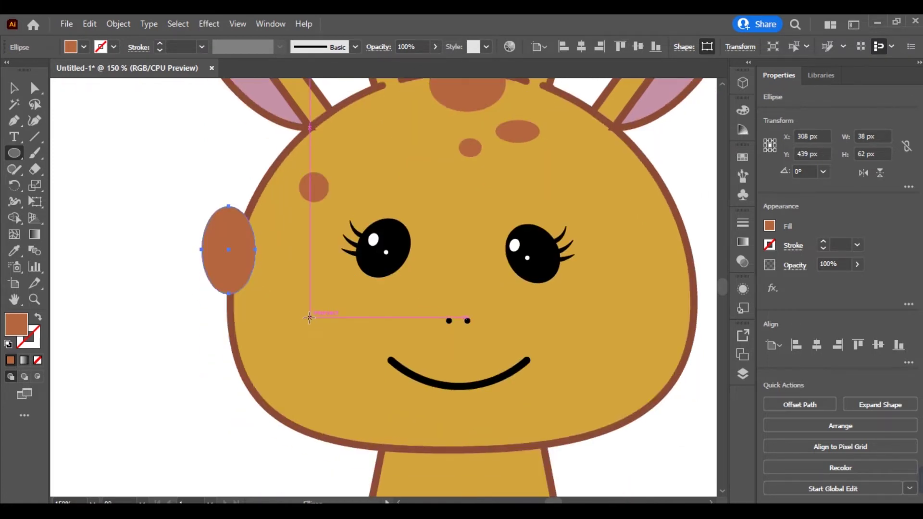
drag(295, 293, 390, 313)
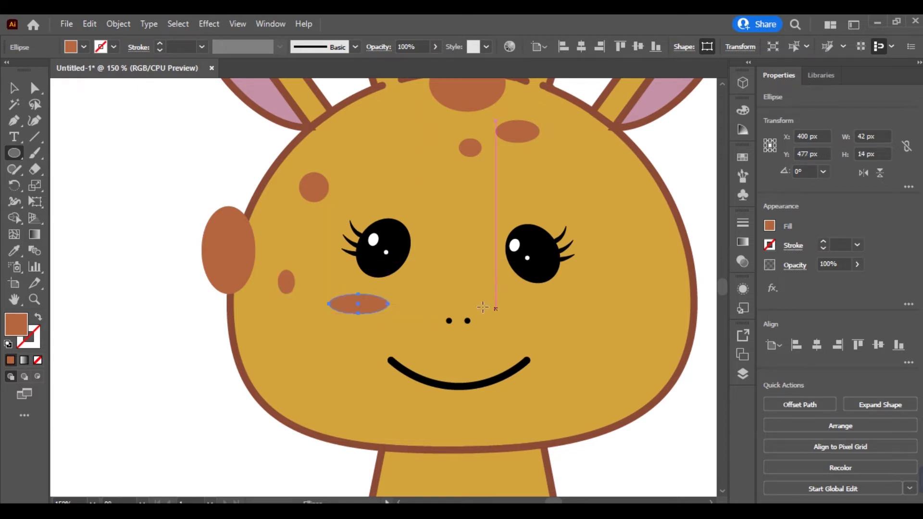
drag(595, 171, 705, 227)
- Draw several spots of various sizes down both sides of the neck
scroll(620, 288, down, 1)
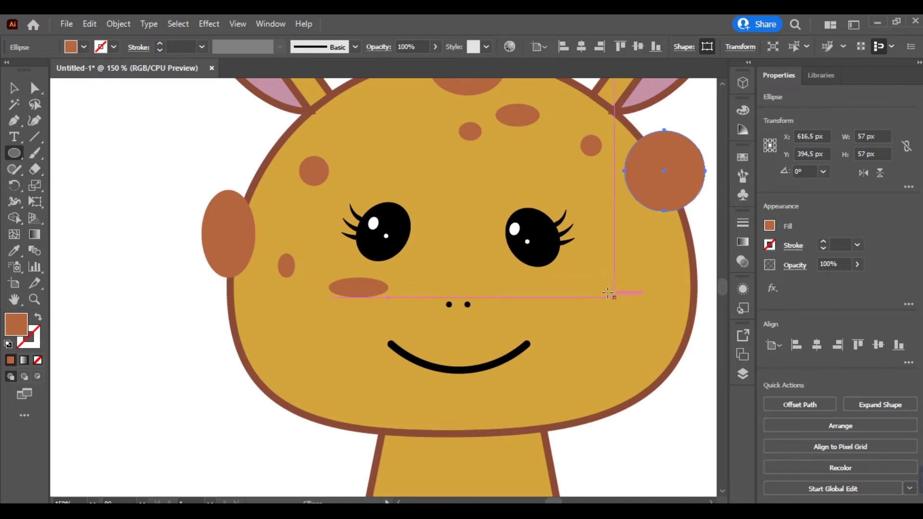
scroll(565, 325, down, 1)
scroll(566, 325, down, 1)
scroll(566, 325, down, 1)
scroll(478, 367, down, 1)
drag(478, 365, 500, 398)
scroll(463, 391, down, 3)
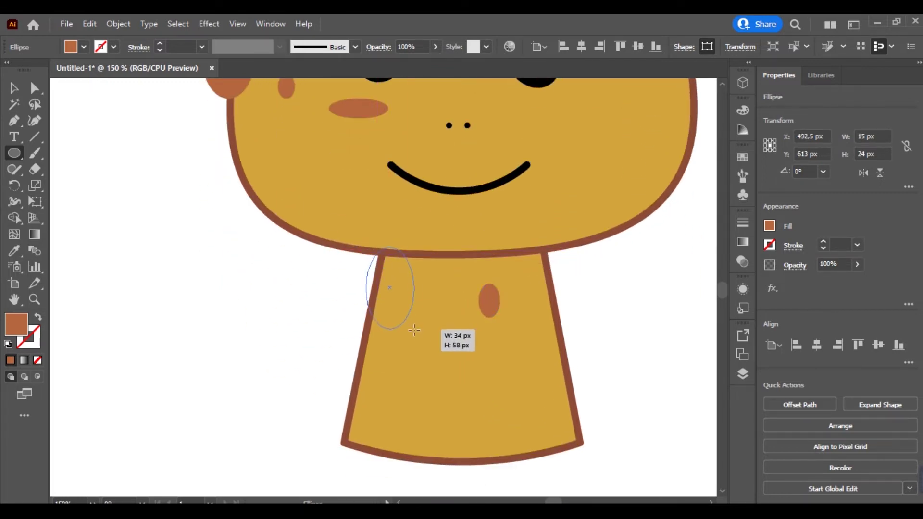
drag(370, 267, 432, 331)
scroll(365, 313, down, 1)
mouse_move(365, 372)
mouse_down()
mouse_move(397, 431)
mouse_move(436, 428)
mouse_up()
drag(444, 391, 496, 454)
drag(605, 429, 510, 369)
drag(567, 270, 520, 355)
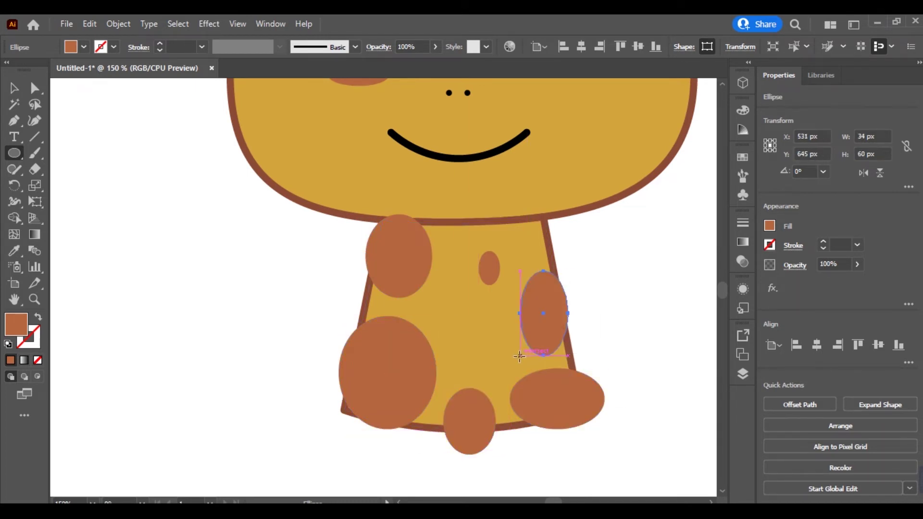
drag(516, 224, 563, 251)
- Select the neck with its spots and Shape Builder away the bump above the neck
key(v)
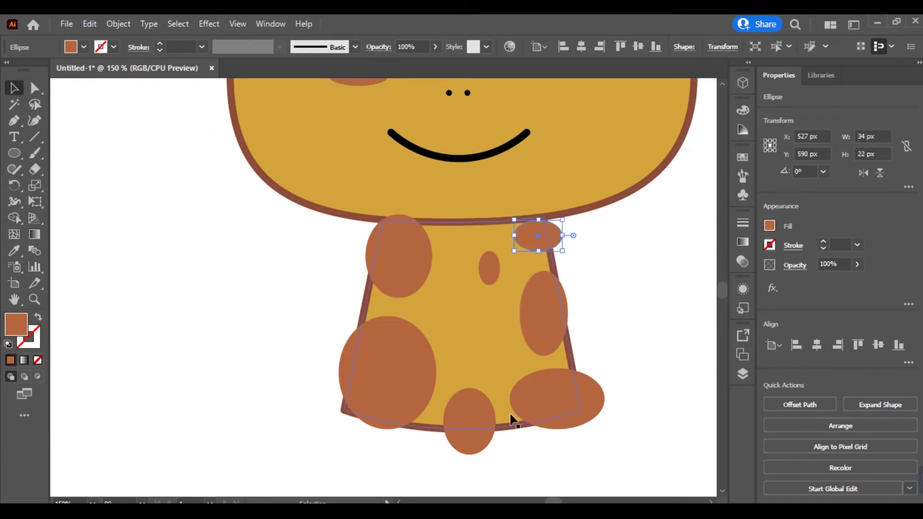
drag(338, 253, 336, 232)
key(shift+m)
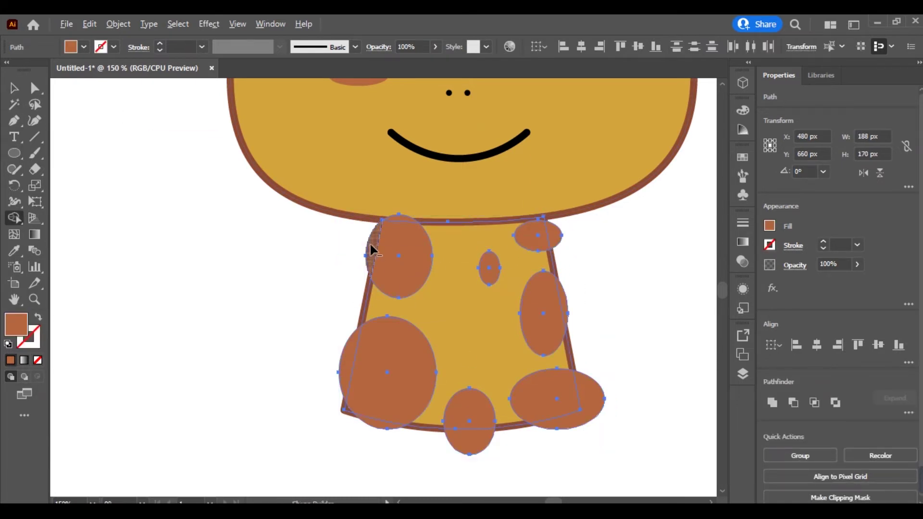
alt+click(400, 216)
- Trim the spot pieces overhanging the neck's left, bottom and right edges
alt+click(355, 350)
alt+click(401, 429)
alt+click(593, 399)
scroll(605, 305, up, 3)
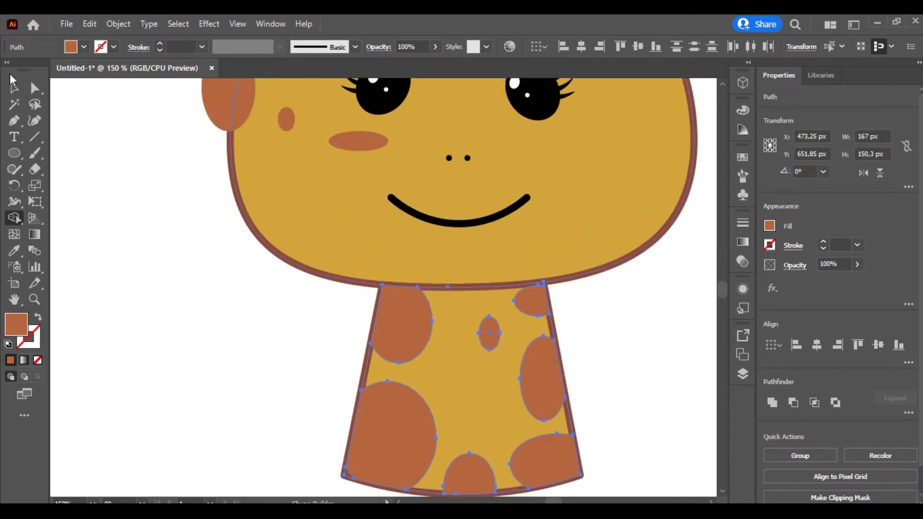
scroll(605, 305, up, 3)
key(v)
click(230, 288)
- Trim the left, top and right head spots where they extend beyond the head outline
scroll(230, 288, up, 3)
drag(176, 192, 248, 295)
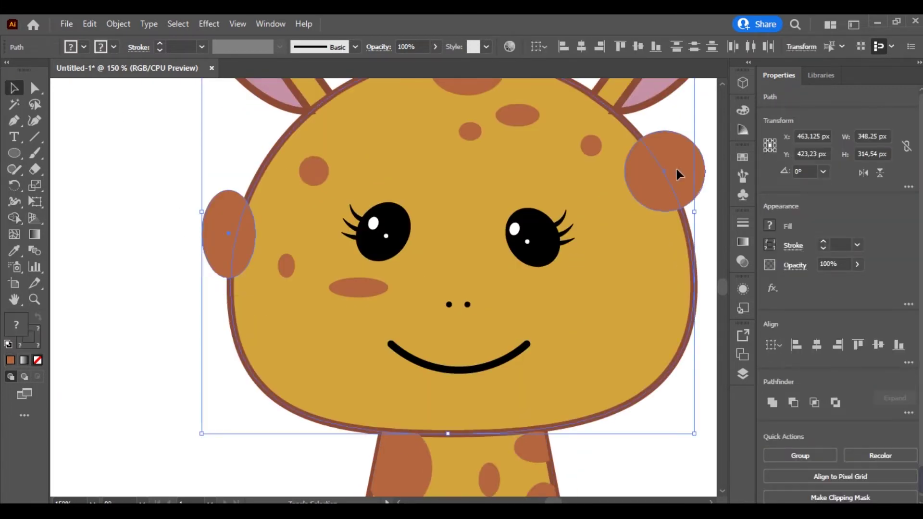
scroll(618, 242, up, 2)
key(shift+m)
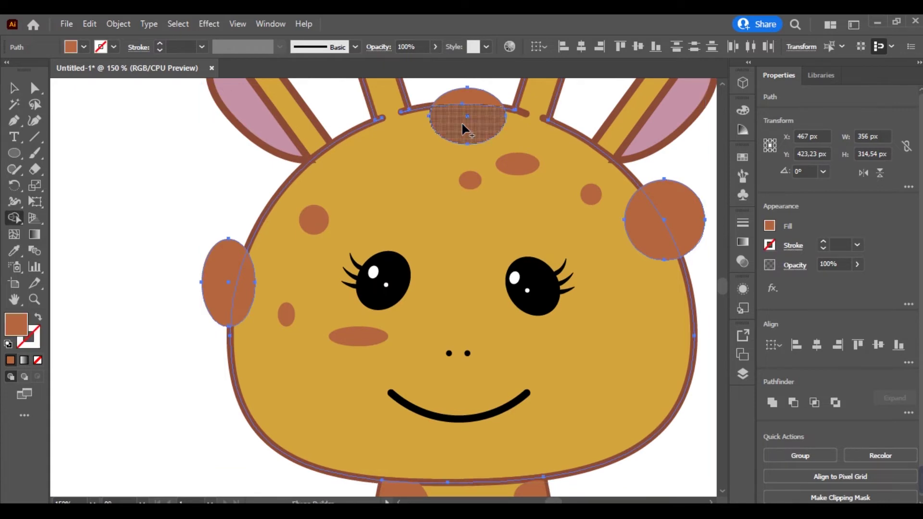
alt+click(222, 270)
alt+click(487, 99)
alt+click(678, 218)
- Nudge and tilt the left cheek blush oval, then place a mirrored copy on the right cheek
scroll(378, 221, down, 2)
scroll(377, 221, right, 2)
key(v)
click(126, 235)
drag(295, 291, 290, 291)
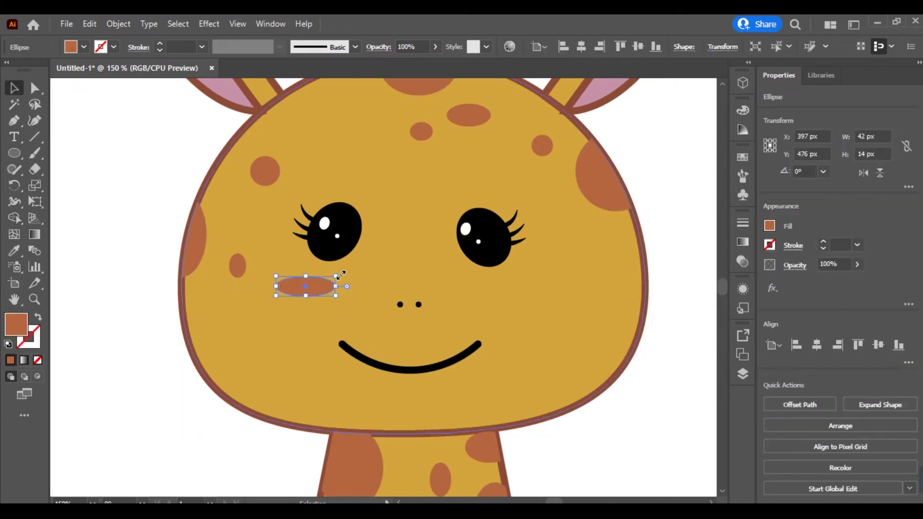
click(307, 287)
drag(342, 281, 342, 281)
right_click(310, 288)
click(515, 355)
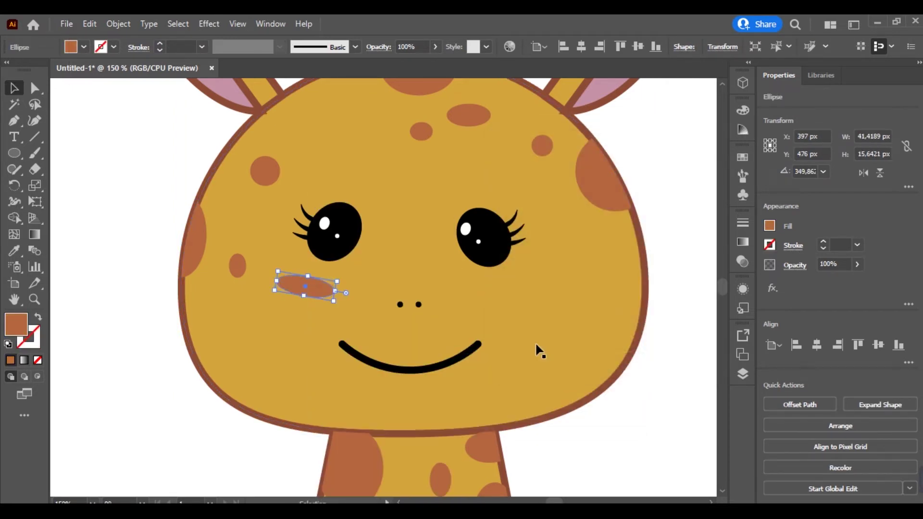
drag(390, 284, 516, 281)
key(ctrl+shift+a)
key(ctrl+minus)
key(ctrl+minus)
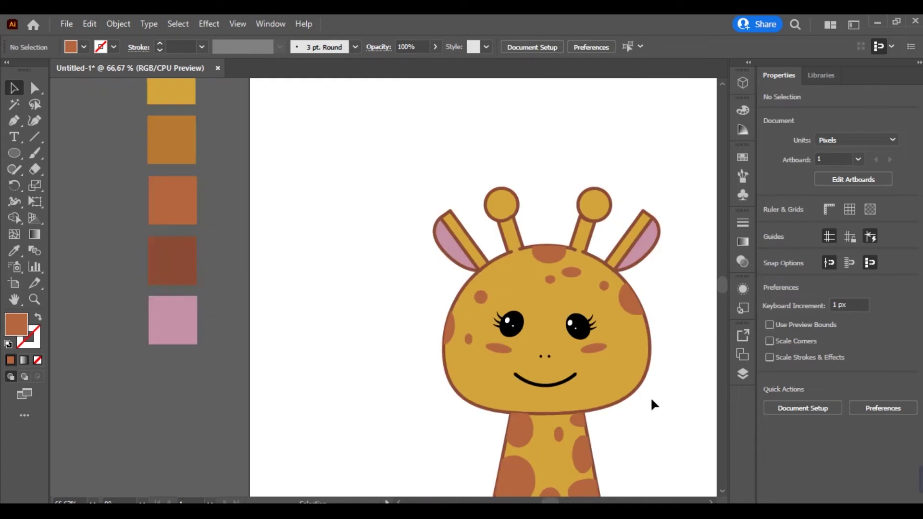
- Draw a thin curved sliver just above the nose dots with the Pen tool
key(ctrl+equal)
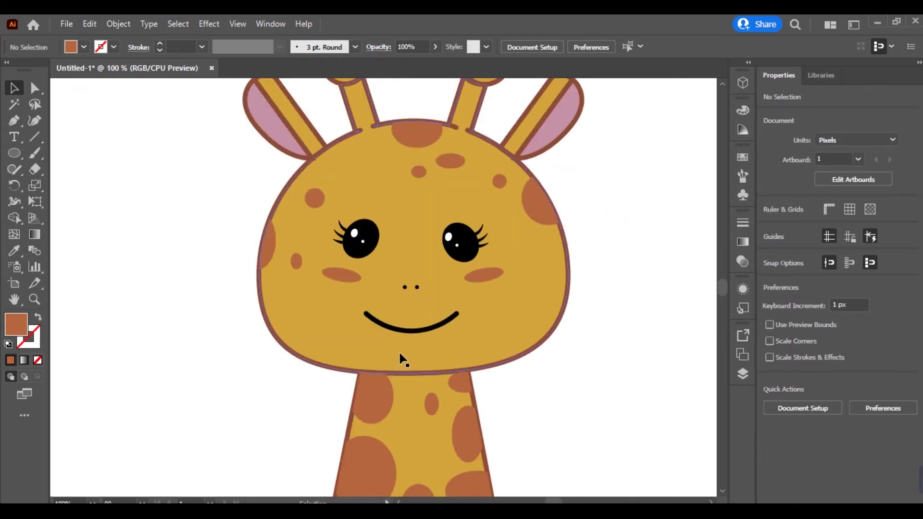
key(ctrl+equal)
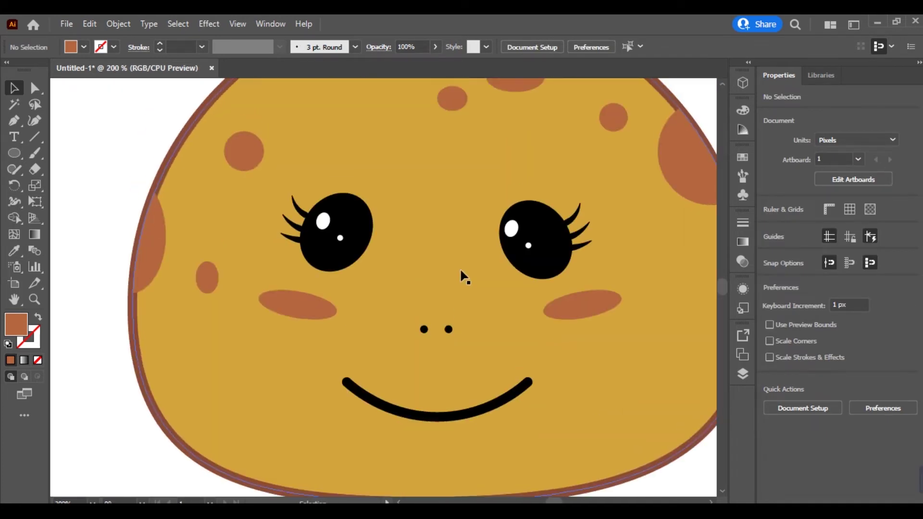
key(p)
click(419, 268)
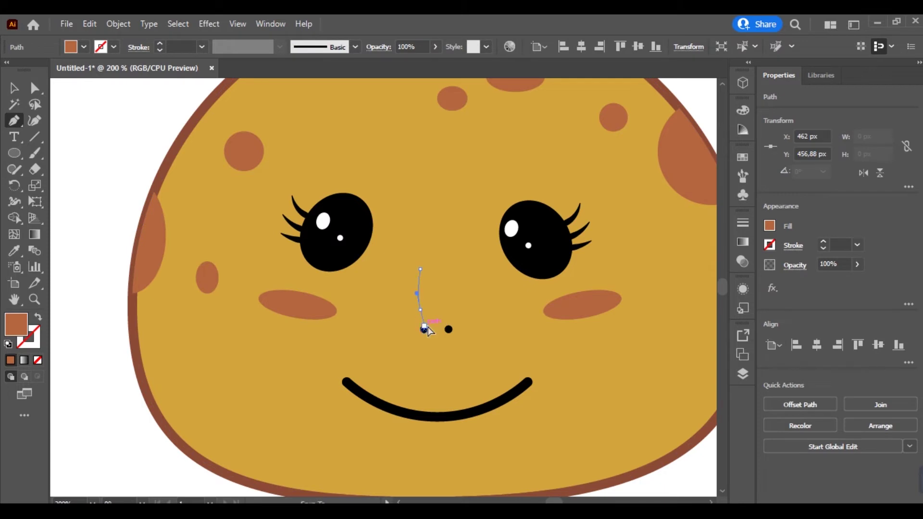
click(425, 329)
key(ctrl+equal)
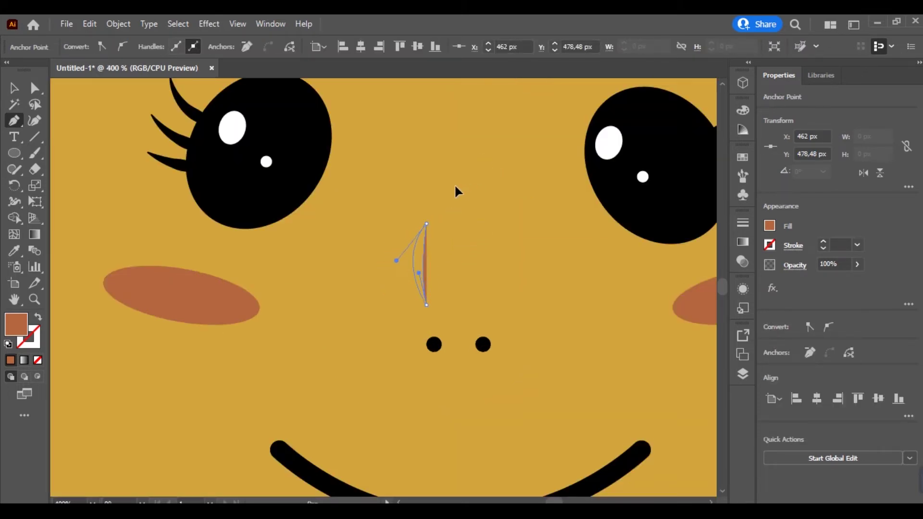
click(35, 121)
key(Delete)
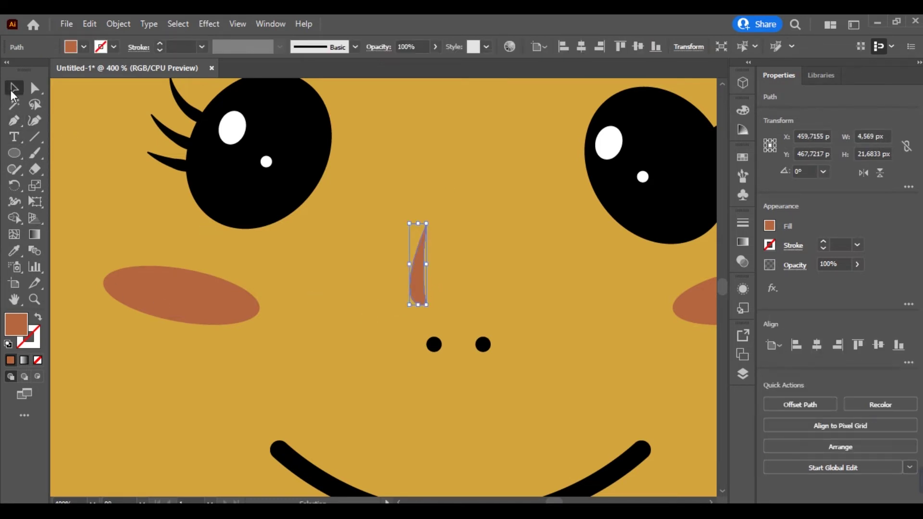
- Fill the sliver white and set its opacity to 30%, then view at actual size
click(83, 47)
click(14, 72)
key(Escape)
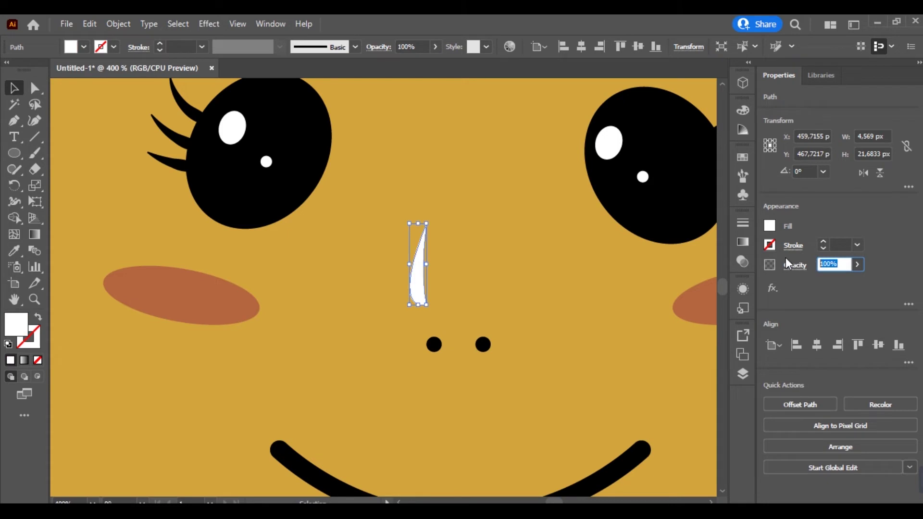
text(50)
key(Return)
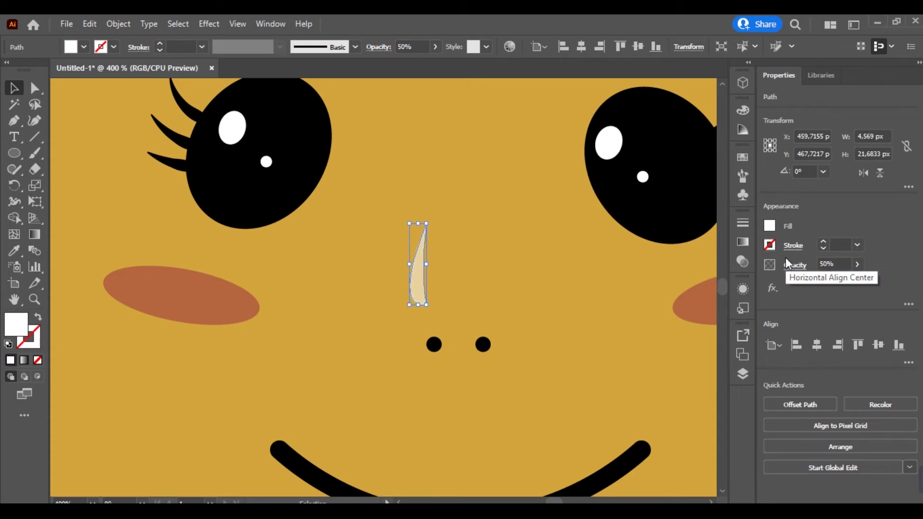
text(30)
key(Return)
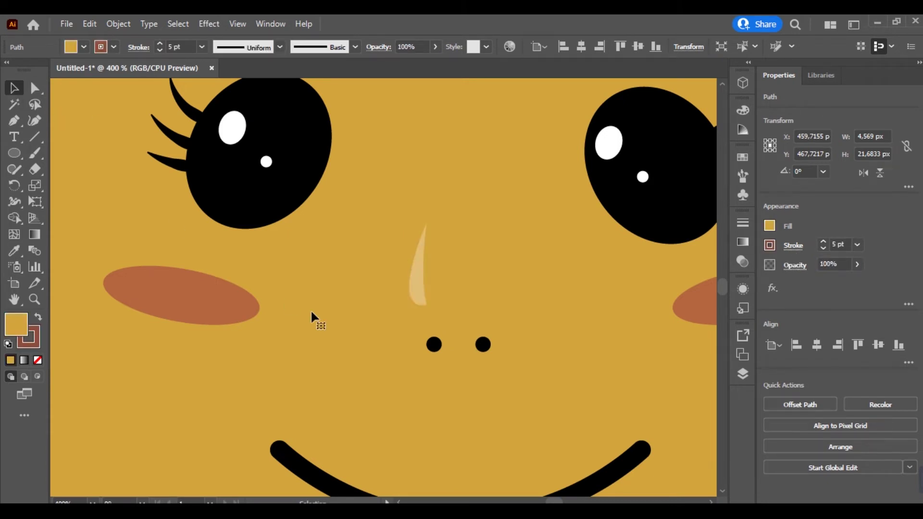
key(ctrl+0)
key(ctrl+shift+a)
key(ctrl+1)
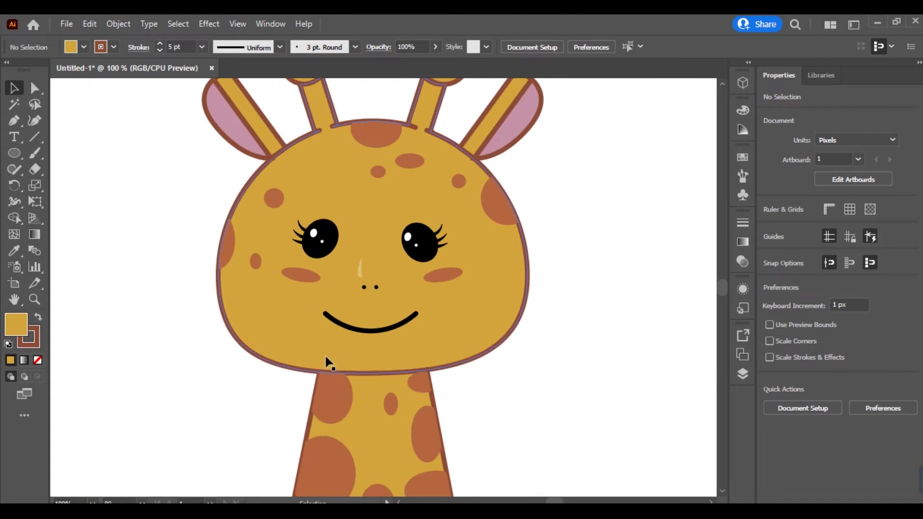
- Bring the outlined giraffe head shape to the front with Arrange > Bring to Front, then reselect it
scroll(325, 351, up, 2)
click(294, 360)
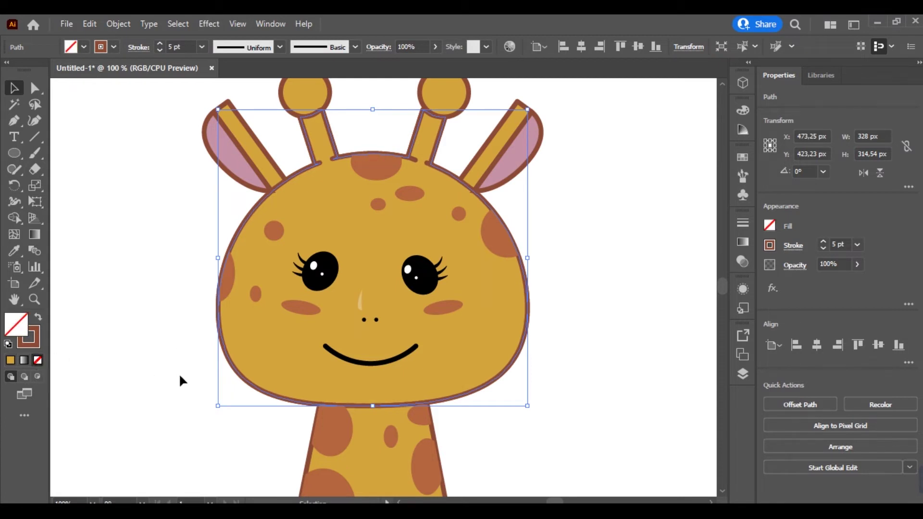
right_click(235, 378)
click(423, 304)
click(611, 313)
click(490, 315)
click(535, 229)
alt+scroll(535, 229, down, 1)
click(347, 235)
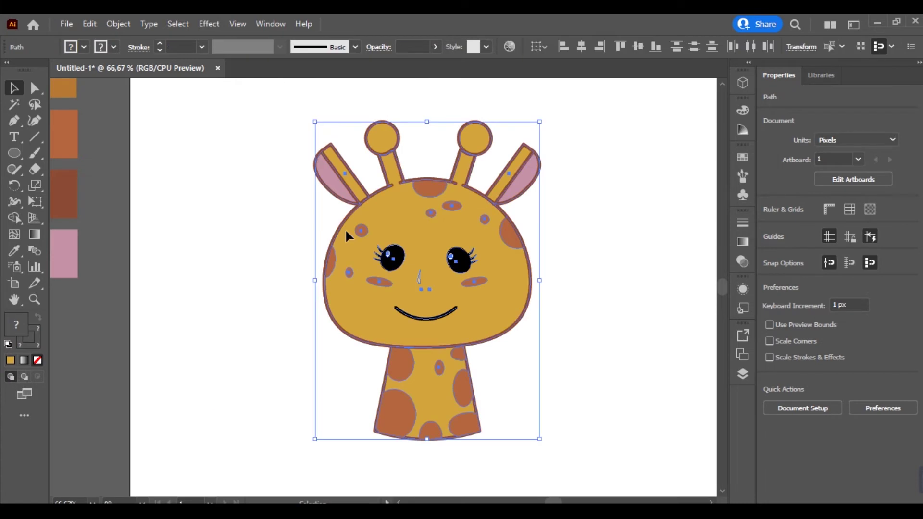
click(609, 313)
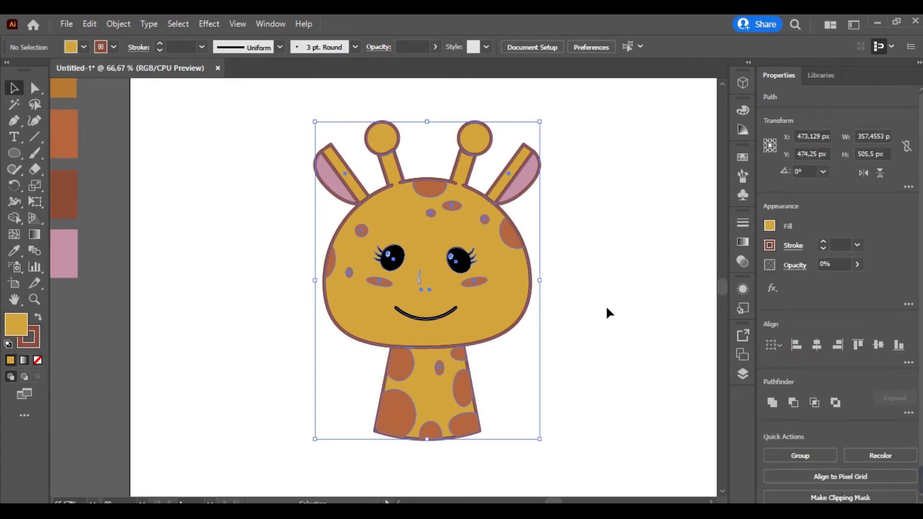
alt+scroll(255, 294, up, 2)
click(264, 360)
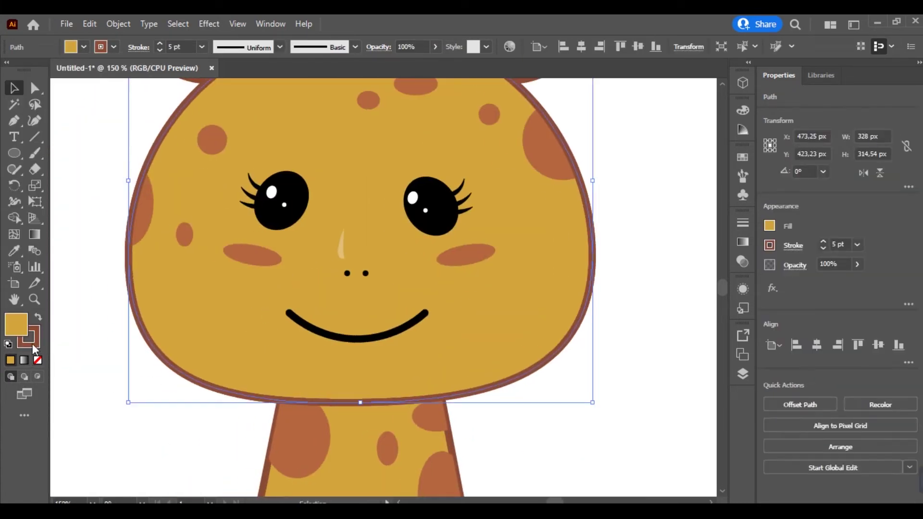
- Paste a stroke-less copy of the head in front, nudged up about 13 px, and select both
key(ctrl+c)
key(ctrl+f)
click(37, 361)
drag(276, 367, 277, 346)
shift+click(263, 387)
- Split off the head's lower rim with Shape Builder and fill it a darker gold
key(shift+m)
scroll(256, 388, up, 5)
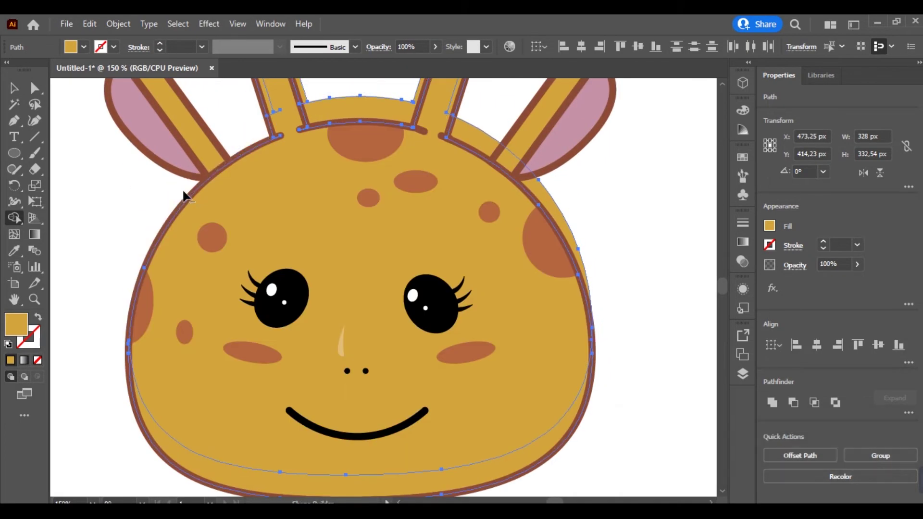
scroll(487, 144, up, 1)
scroll(482, 140, up, 2)
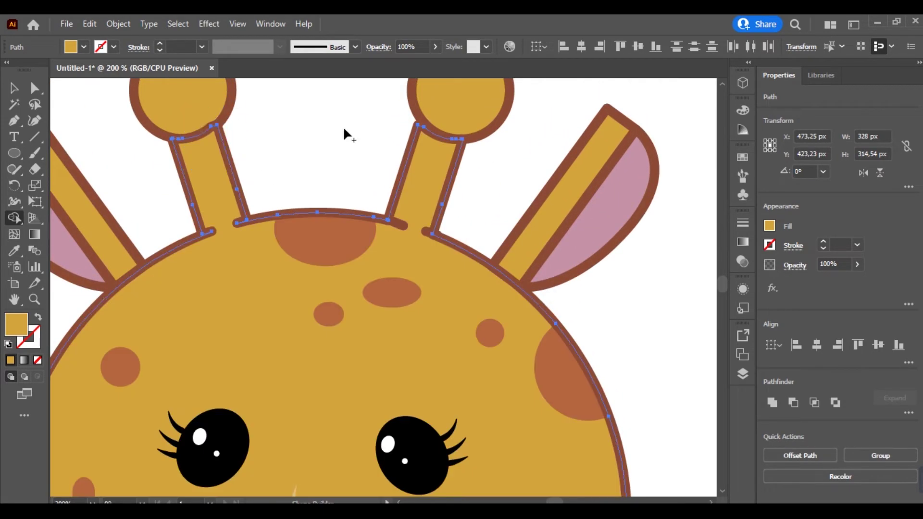
scroll(344, 130, down, 5)
key(v)
scroll(373, 340, left, 2)
click(208, 435)
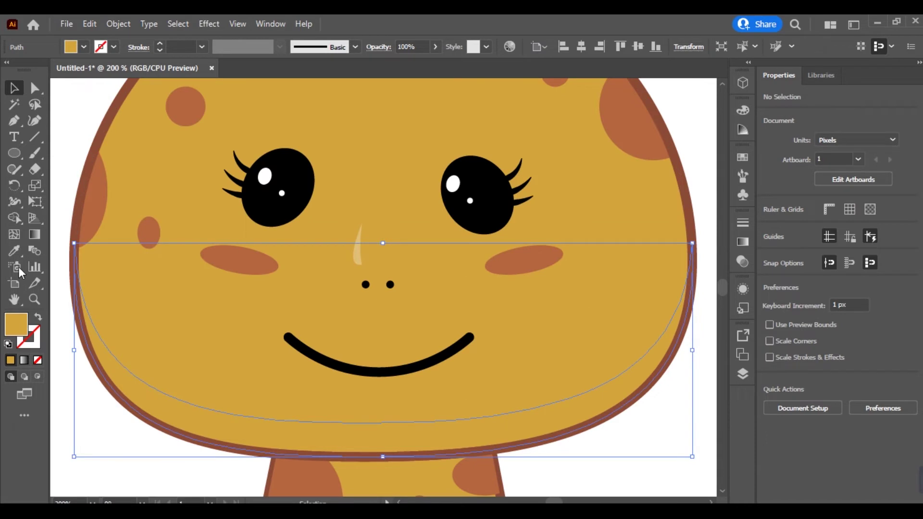
double_click(16, 325)
click(428, 243)
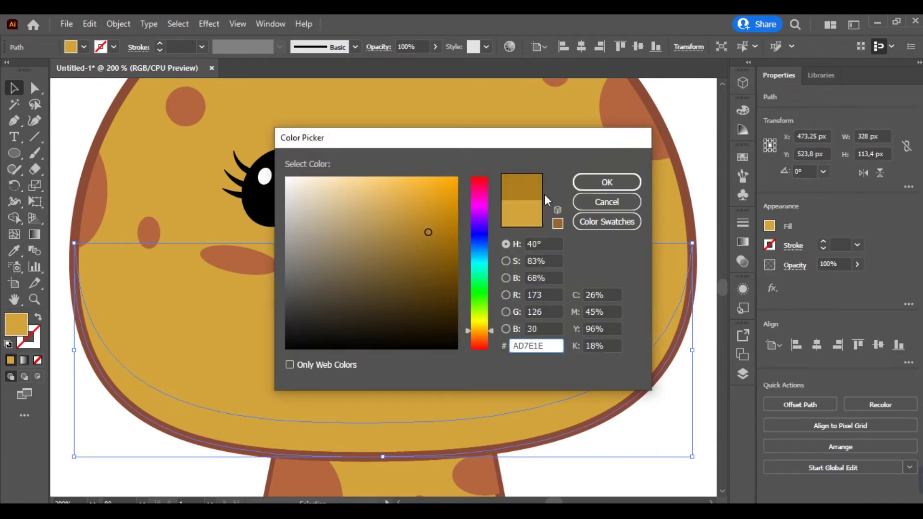
click(607, 182)
- Sample colours onto the rim with the Eyedropper, trying dark brown then the face yellow
key(i)
key(ctrl+0)
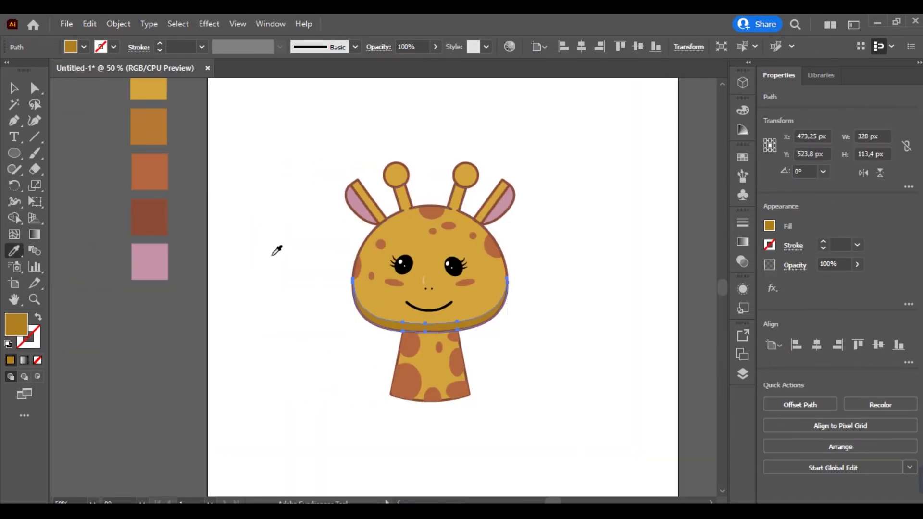
click(153, 212)
key(ctrl+1)
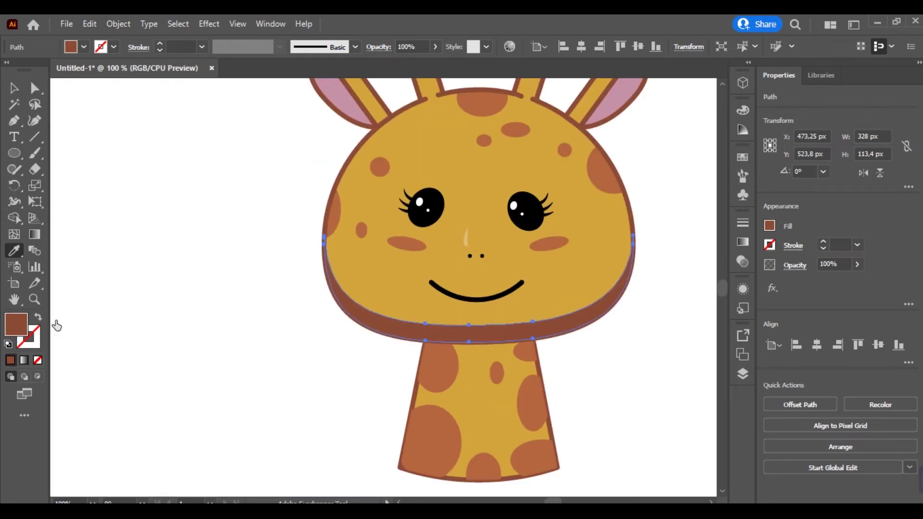
key(ctrl+plus)
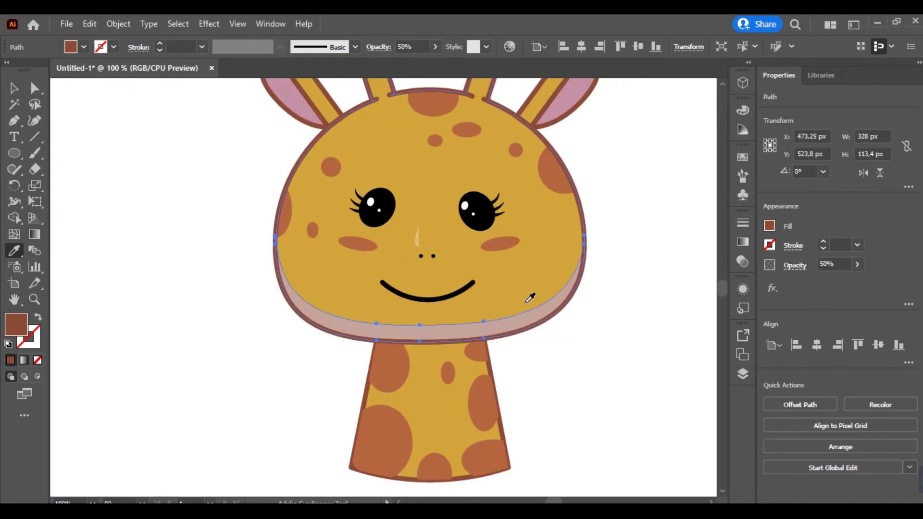
click(266, 251)
- Refill the rim with a more saturated darker gold in the Color Picker
click(14, 88)
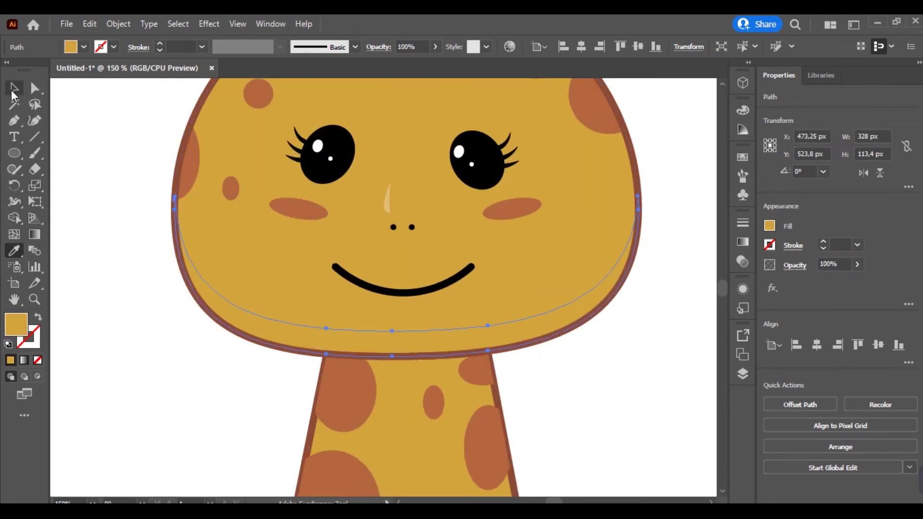
double_click(16, 324)
click(418, 220)
drag(422, 223, 439, 223)
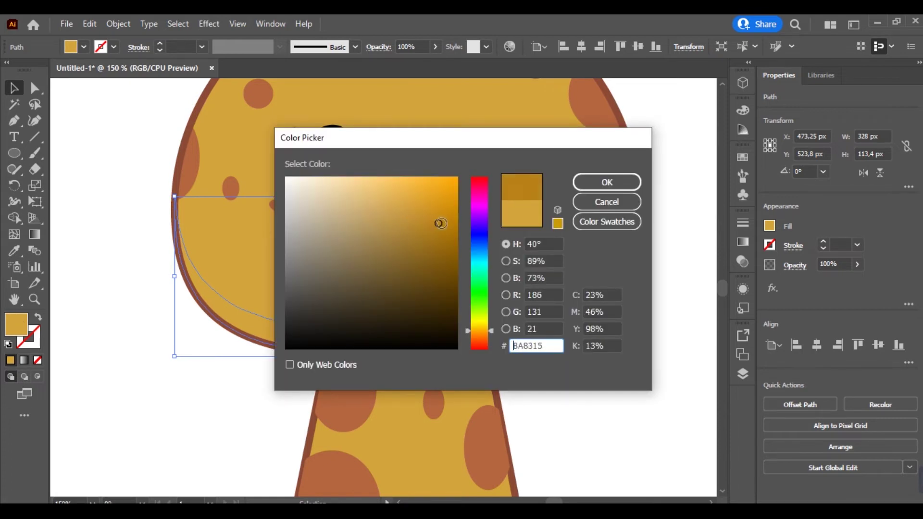
click(602, 186)
click(603, 399)
key(ctrl+minus)
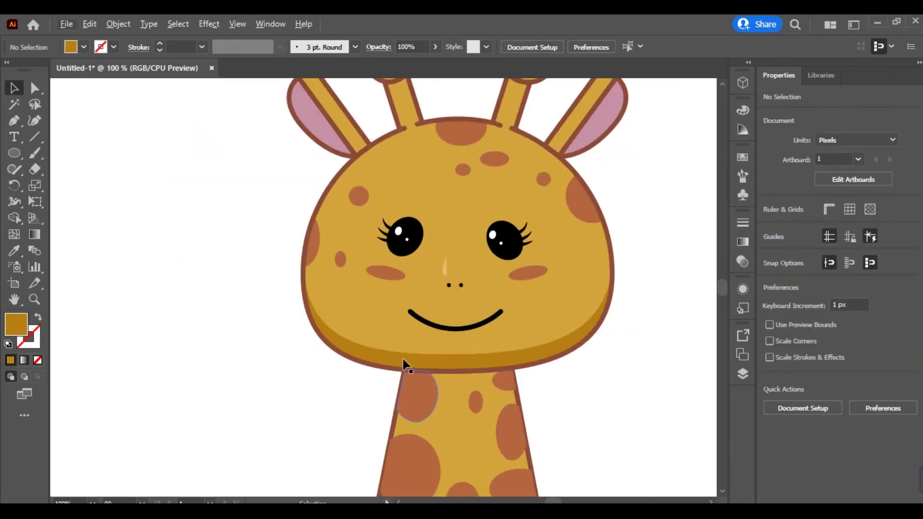
click(383, 357)
scroll(383, 358, right, 3)
- Retint the head rim to a slightly different gold
double_click(16, 325)
mouse_move(437, 226)
mouse_down()
mouse_move(377, 214)
mouse_move(410, 227)
mouse_up()
click(606, 182)
click(612, 224)
scroll(596, 260, up, 2)
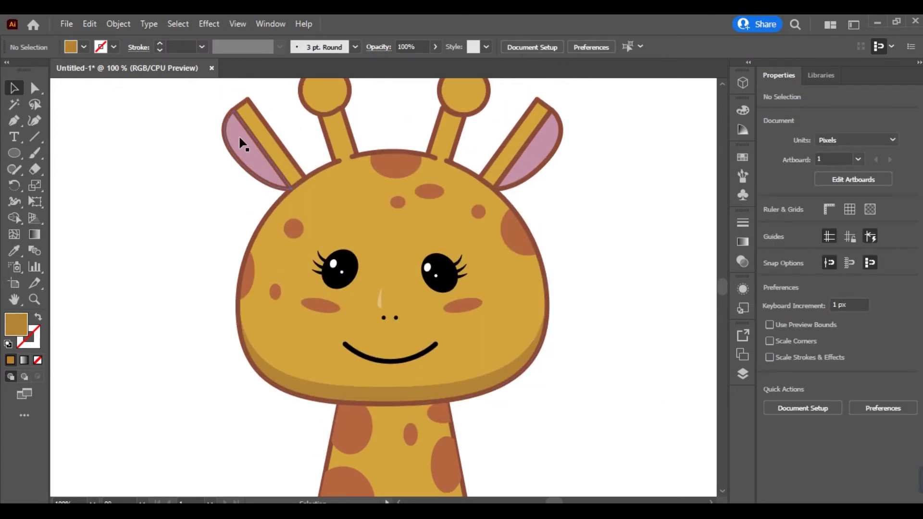
- Draw a shading shape over the left ear and trim it to the ear outline with Shape Builder
key(p)
click(234, 110)
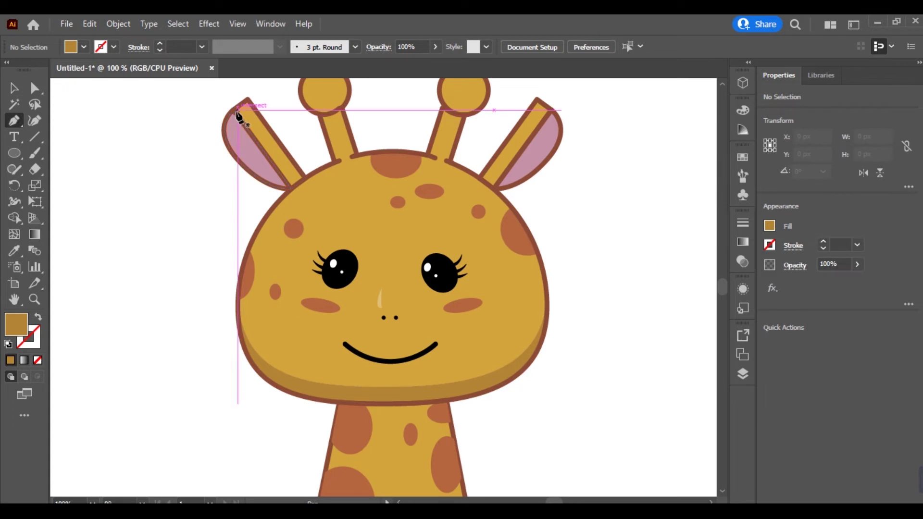
click(251, 174)
click(269, 185)
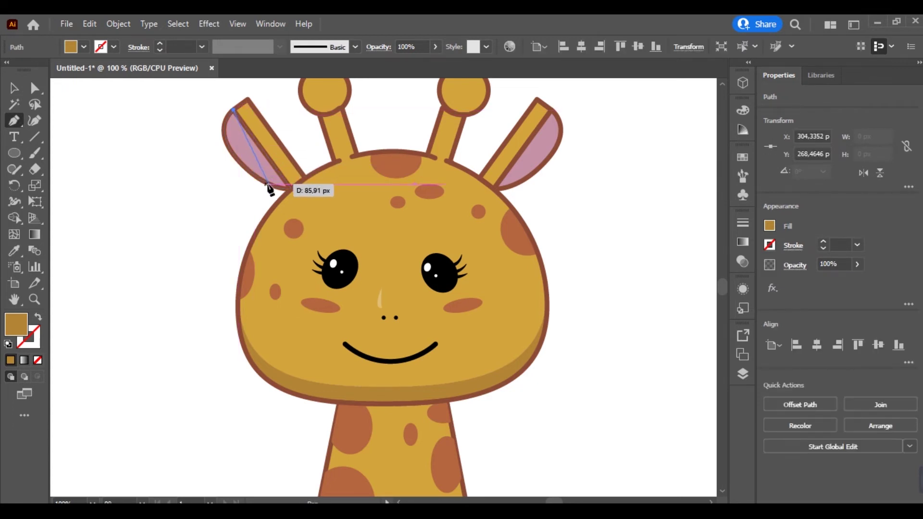
click(183, 181)
click(168, 106)
click(233, 109)
key(v)
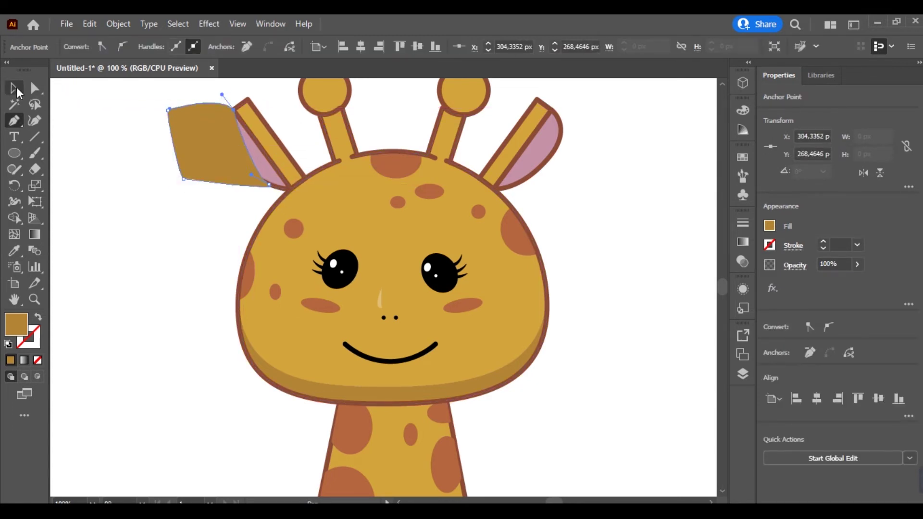
shift+click(267, 166)
key(shift+m)
alt+click(189, 141)
- Fill the left inner-ear shading with a lighter pink
key(ctrl+shift+a)
click(231, 136)
click(14, 251)
click(264, 166)
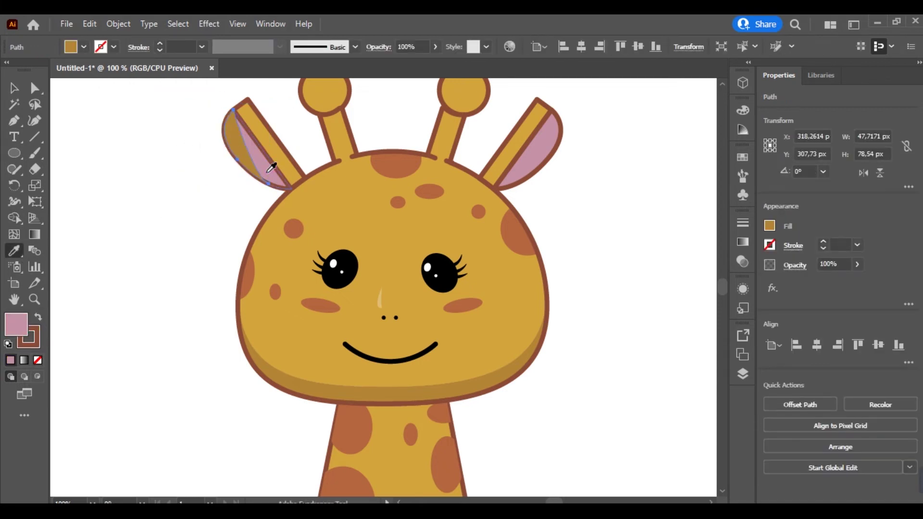
double_click(18, 327)
click(324, 192)
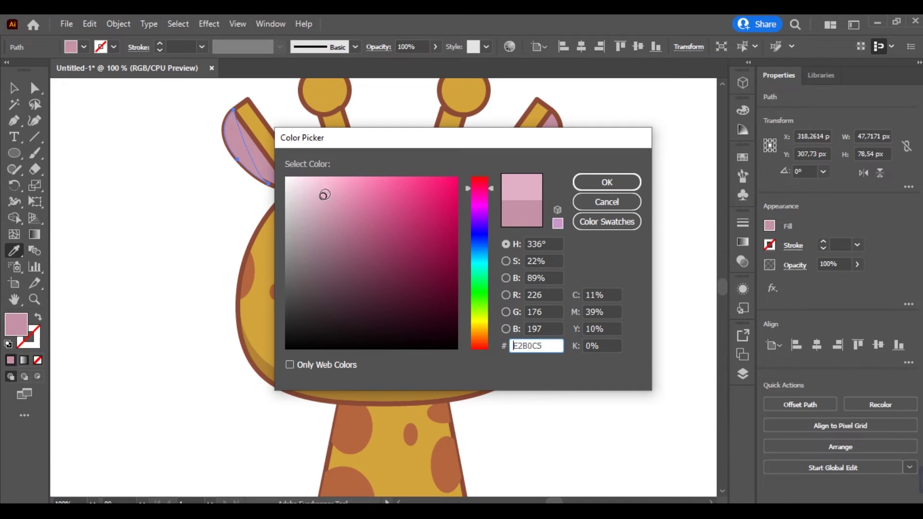
click(596, 183)
- Reshape the inner-ear curve so it hugs the ear edge
key(shift+grave)
scroll(258, 155, up, 2)
drag(239, 159, 260, 169)
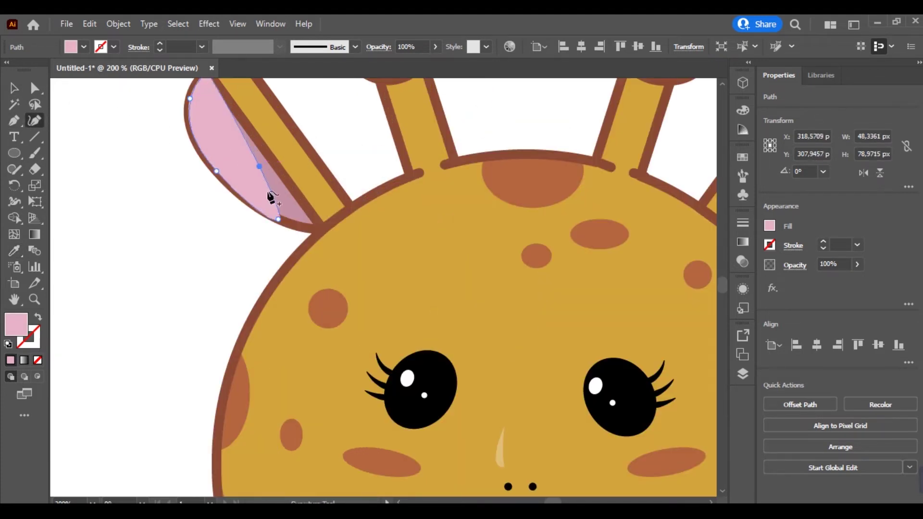
scroll(251, 216, up, 2)
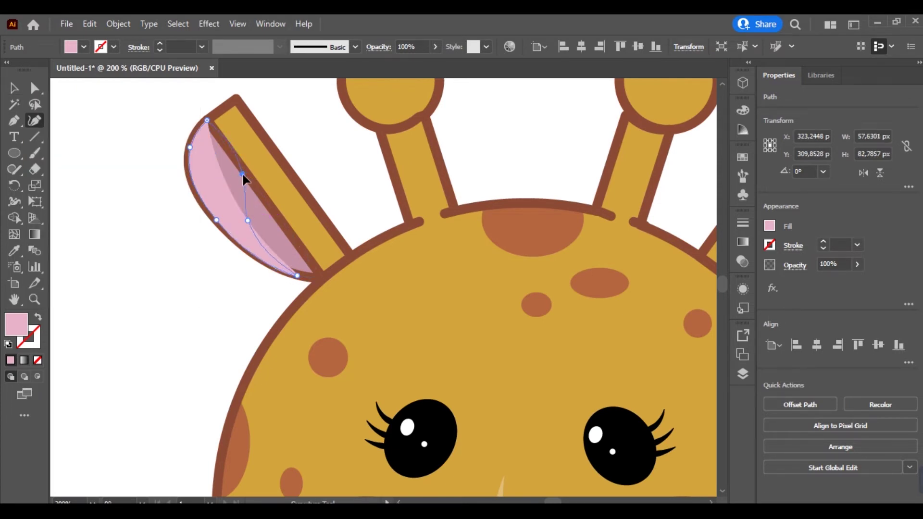
double_click(243, 174)
click(14, 89)
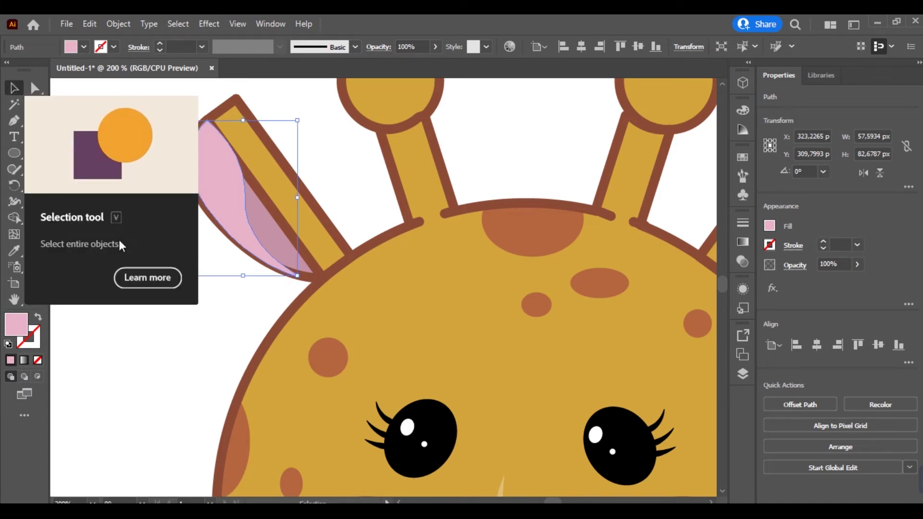
click(177, 315)
- Send the left inner-ear shape behind the ear via Arrange
scroll(177, 316, down, 1)
click(238, 253)
scroll(238, 253, right, 2)
key(a)
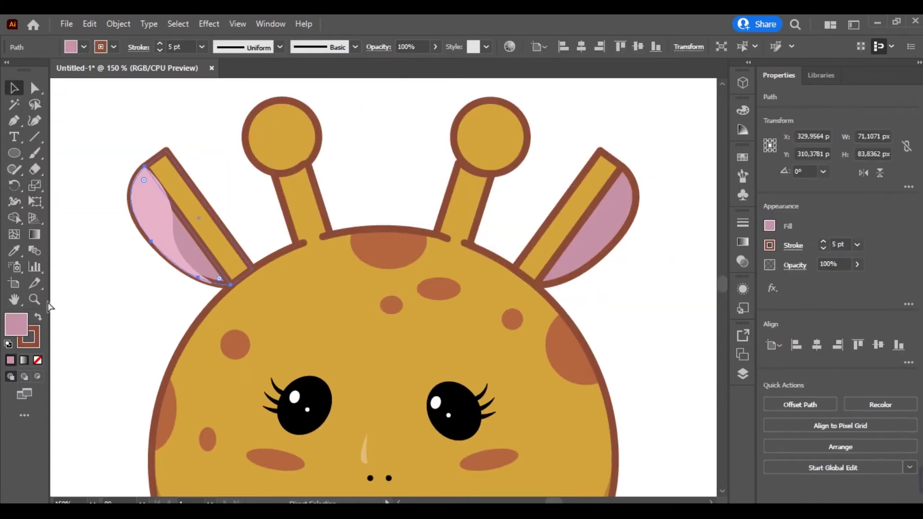
right_click(205, 278)
click(361, 486)
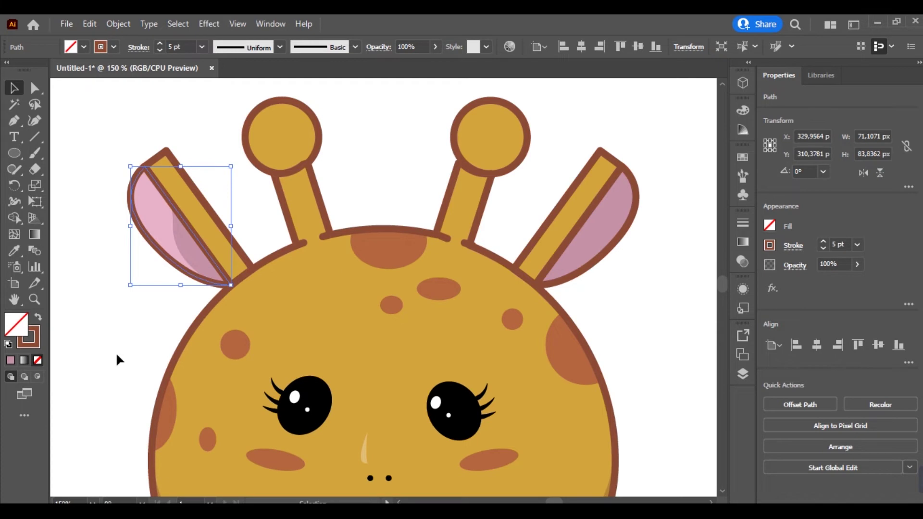
click(117, 358)
key(ctrl+minus)
scroll(120, 307, down, 2)
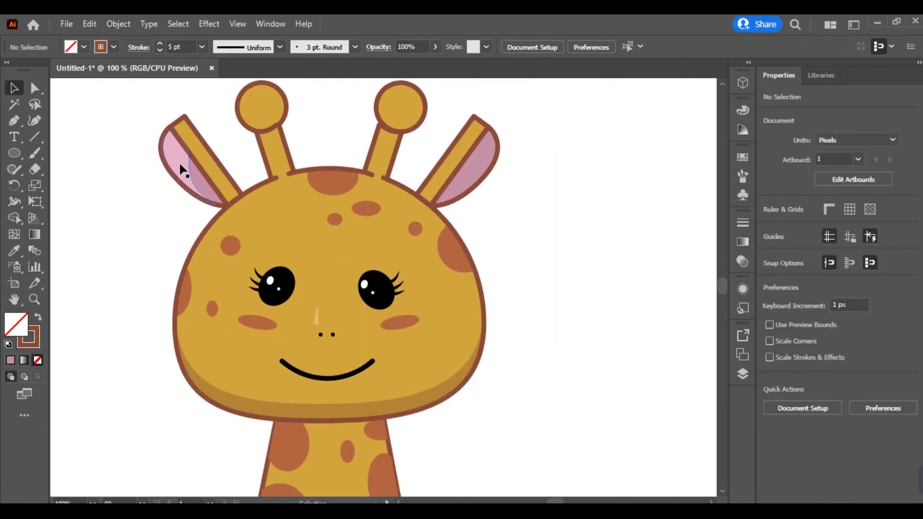
- Reflect a copy of the inner-ear shading and move it onto the right ear
right_click(180, 166)
click(393, 446)
click(534, 349)
drag(195, 178, 471, 172)
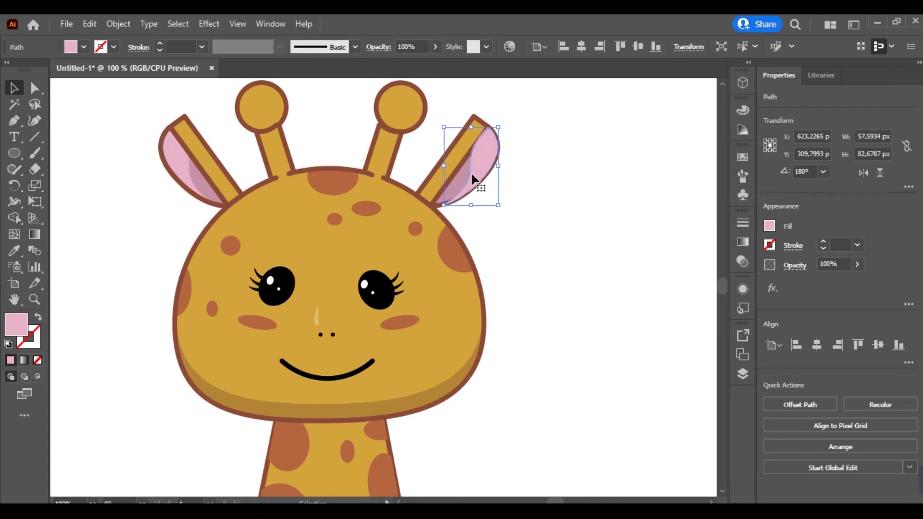
- Remove the right ear outline's fill and arrange it above its shading
click(459, 184)
click(38, 360)
right_click(484, 187)
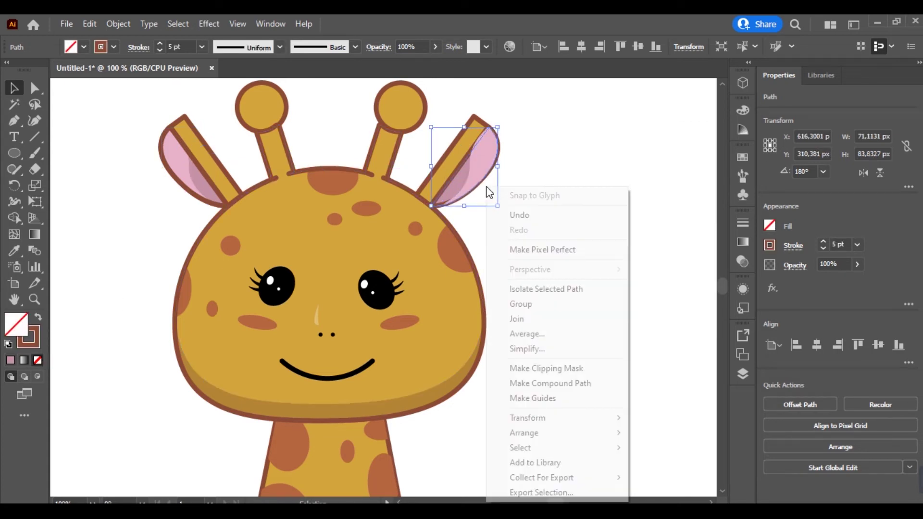
click(638, 419)
scroll(465, 372, down, 1)
scroll(466, 373, down, 1)
scroll(466, 372, left, 1)
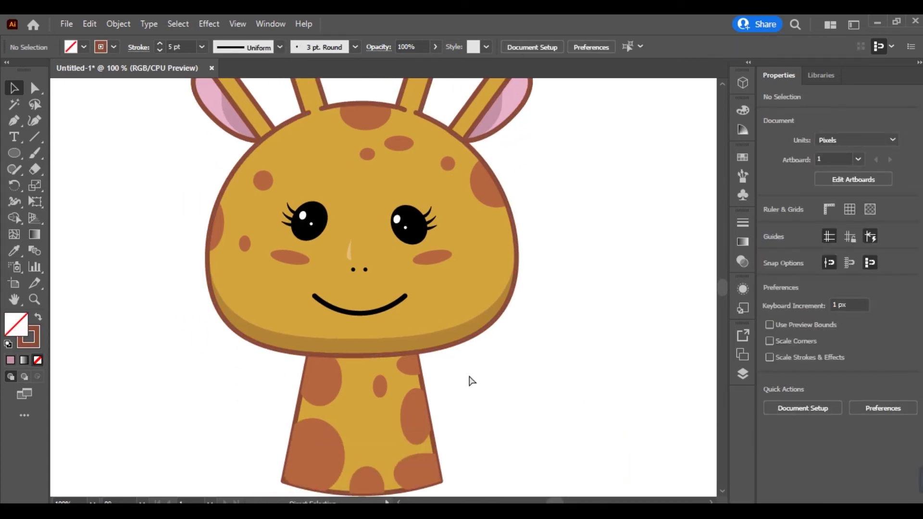
- Pull the neck spots' anchors into irregular teardrop shapes
scroll(246, 340, down, 2)
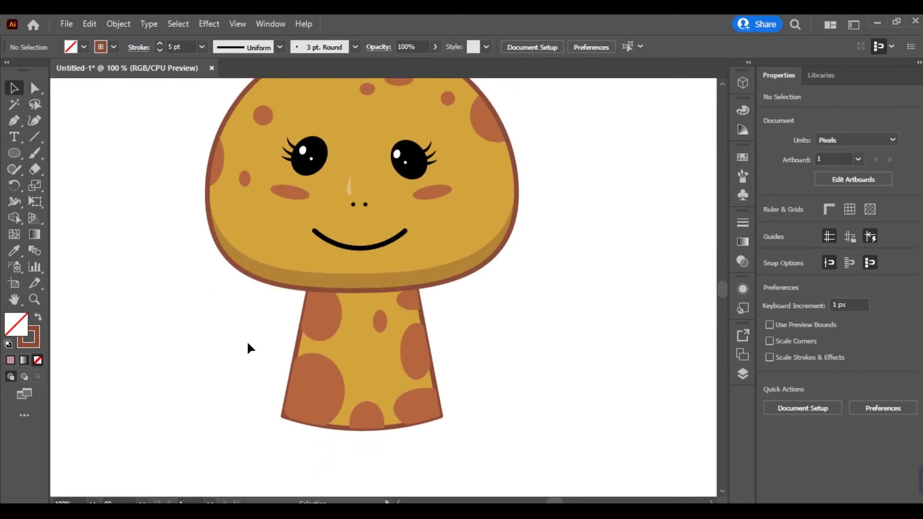
scroll(247, 340, down, 1)
click(35, 120)
scroll(360, 322, up, 2)
click(333, 243)
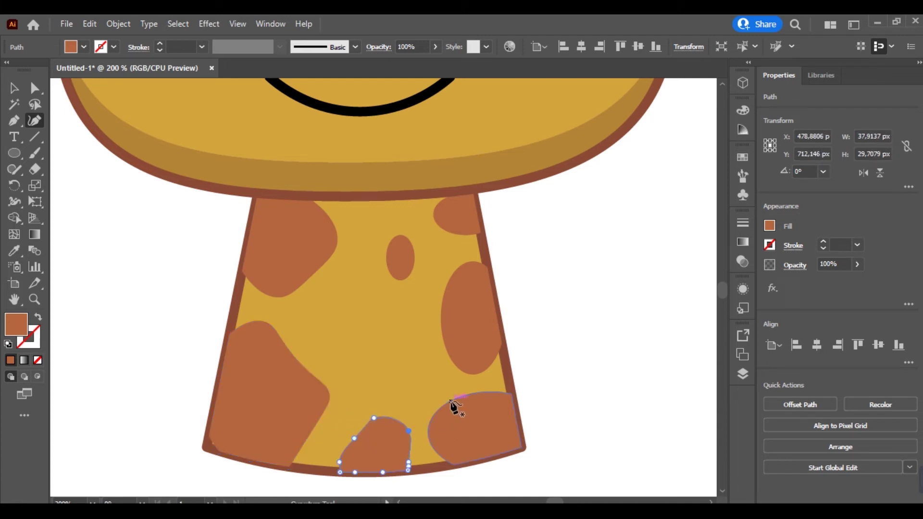
click(441, 318)
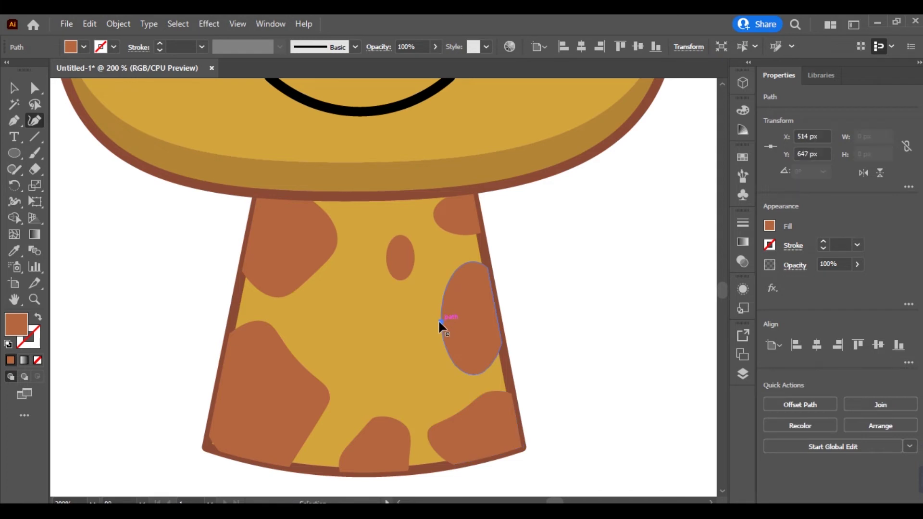
drag(440, 318, 447, 325)
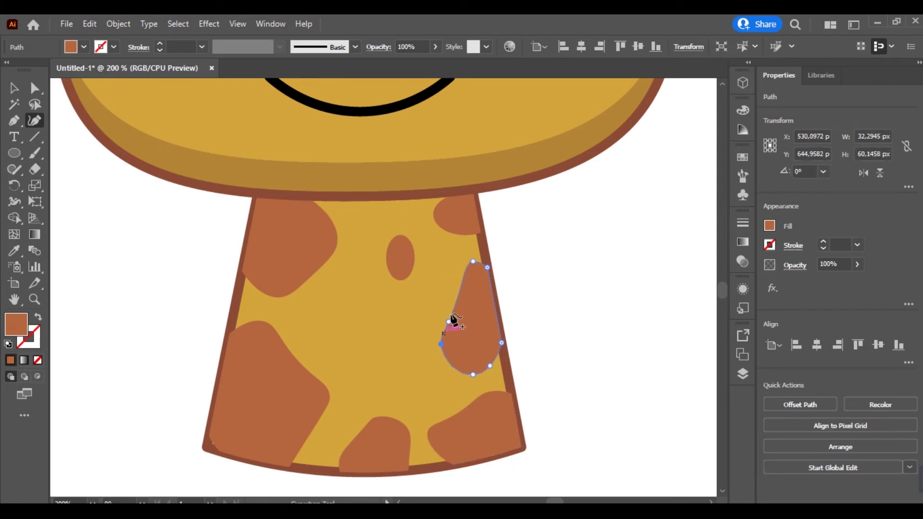
click(402, 251)
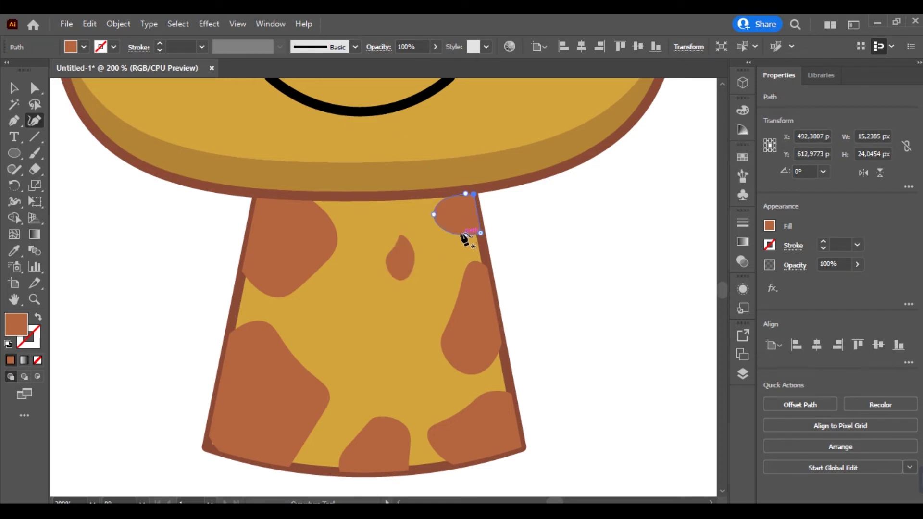
click(13, 88)
click(169, 289)
- Set the neck outline's fill to None and send it to the back
click(321, 330)
click(37, 360)
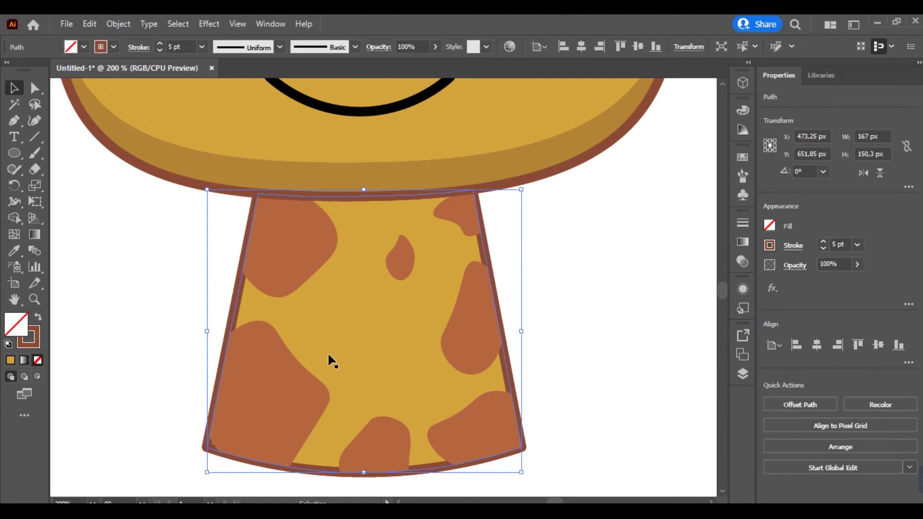
right_click(321, 361)
click(617, 327)
click(616, 329)
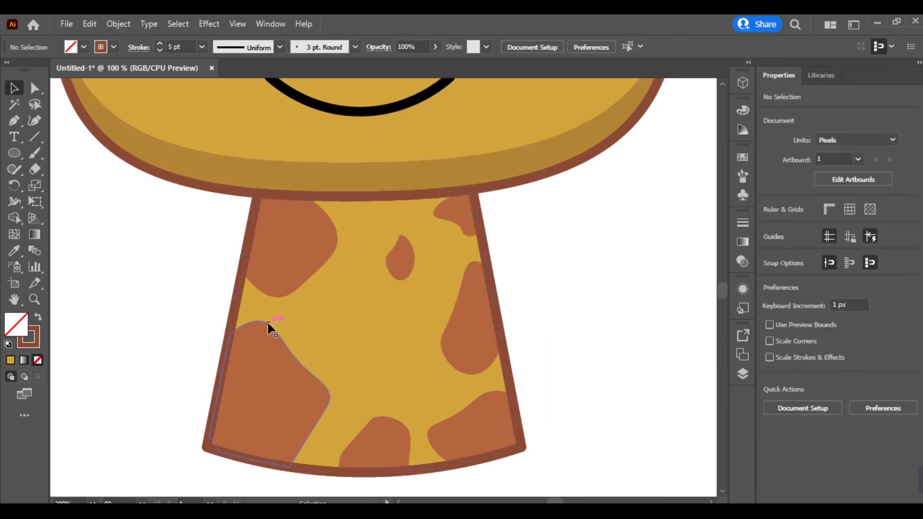
scroll(244, 325, down, 3)
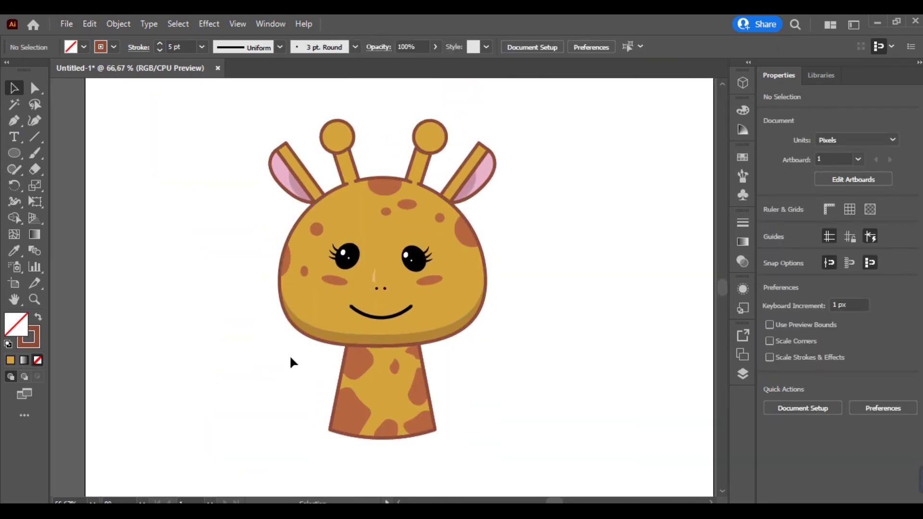
- Fill both horn knobs with the sampled dark brown and give them a 1 pt brown outline
scroll(252, 192, up, 1)
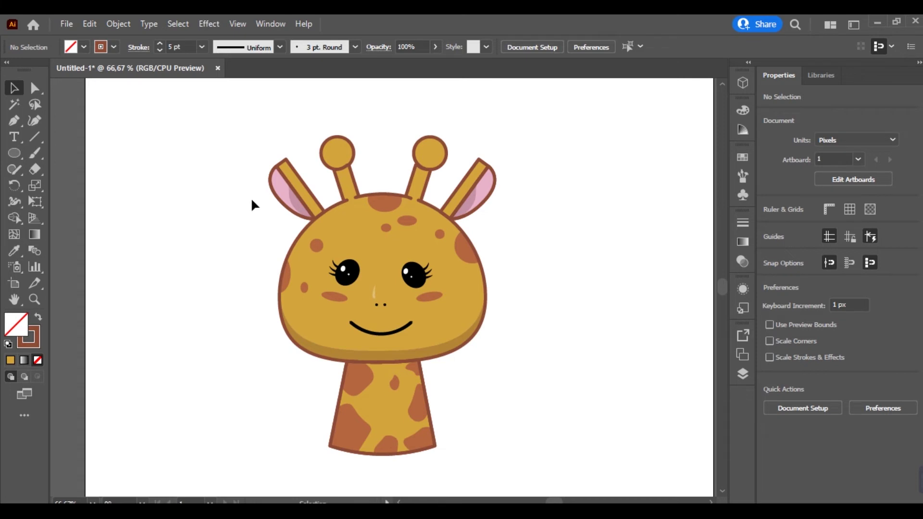
click(336, 158)
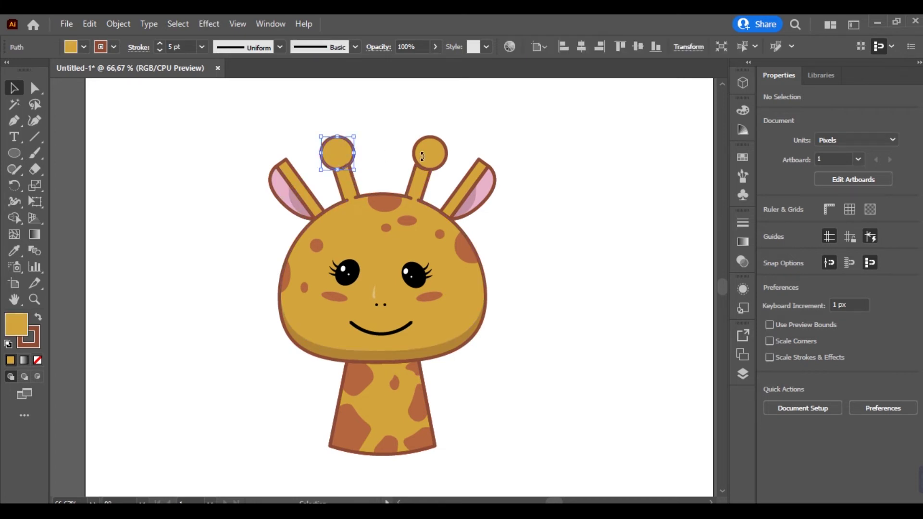
shift+click(431, 152)
key(i)
scroll(126, 266, left, 3)
click(126, 208)
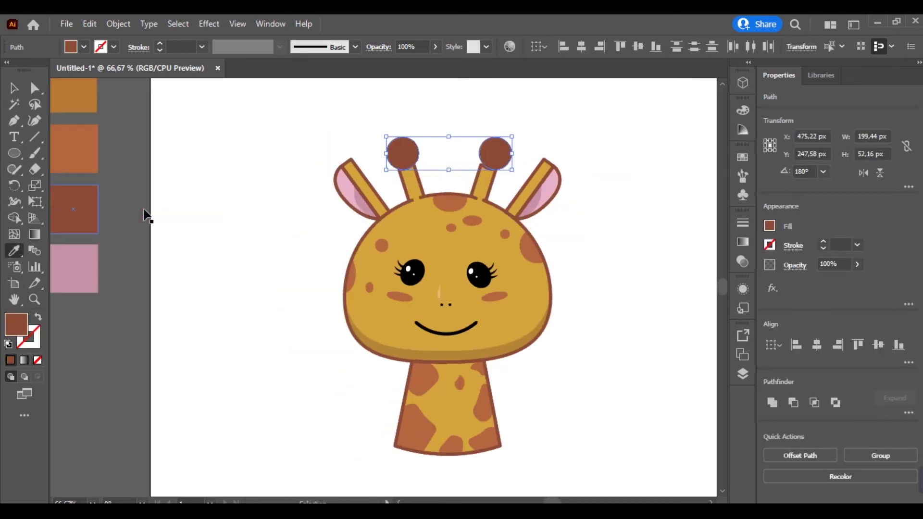
scroll(144, 212, right, 3)
click(14, 88)
click(32, 339)
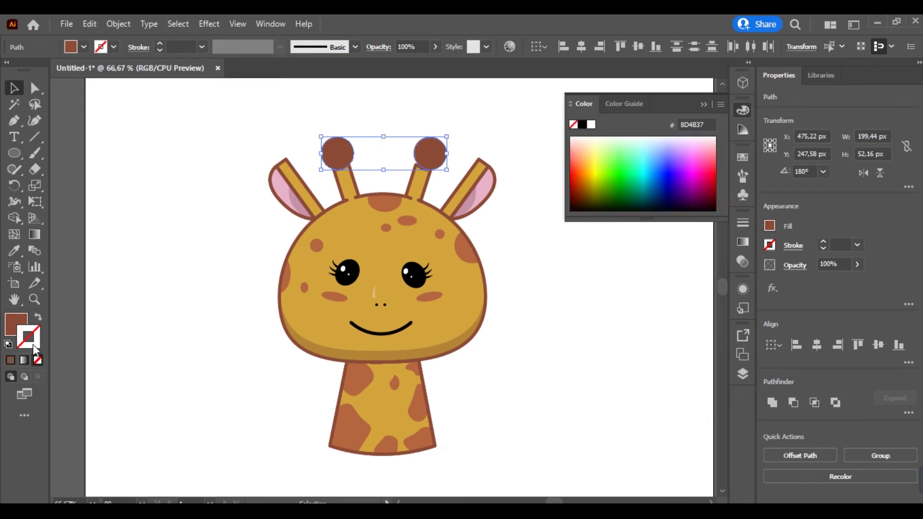
click(10, 360)
click(155, 165)
- Enlarge the left horn knob slightly to match the right knob's size
scroll(447, 144, up, 2)
click(406, 186)
scroll(443, 198, up, 4)
click(423, 208)
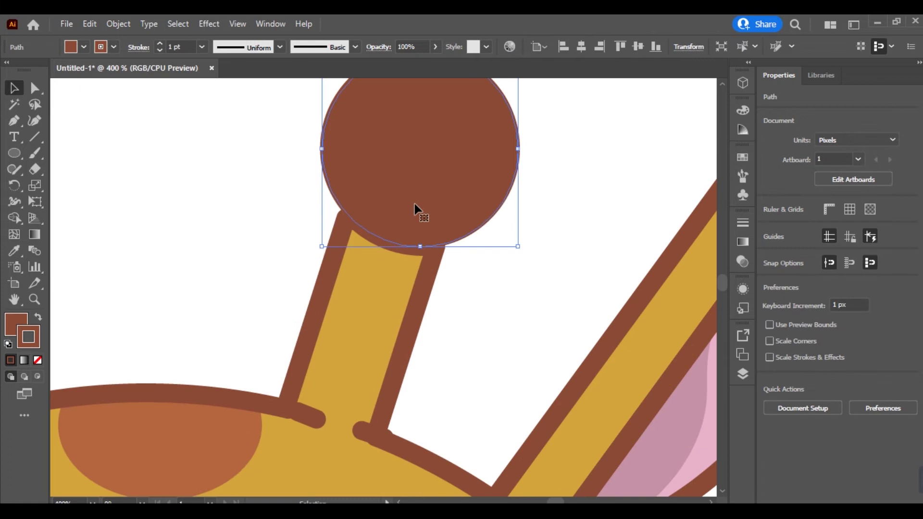
click(264, 181)
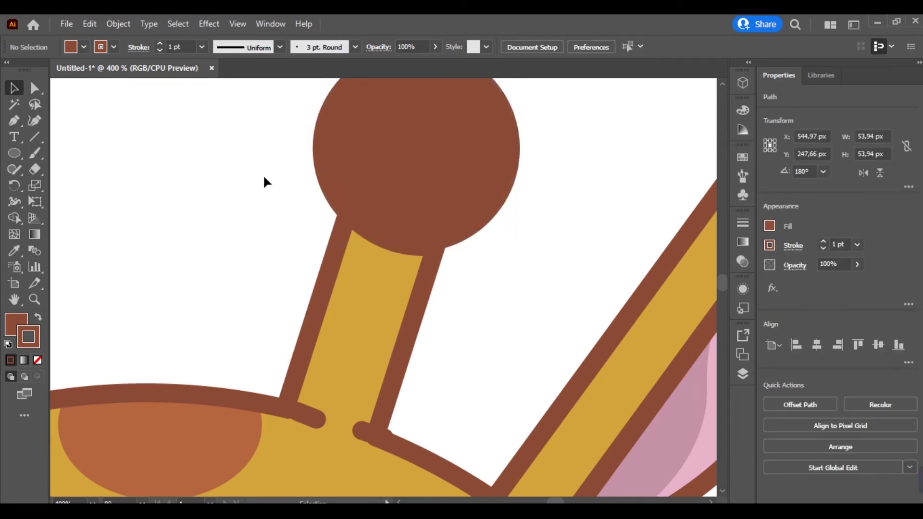
scroll(264, 181, down, 2)
scroll(310, 188, up, 2)
click(309, 188)
drag(284, 158, 274, 147)
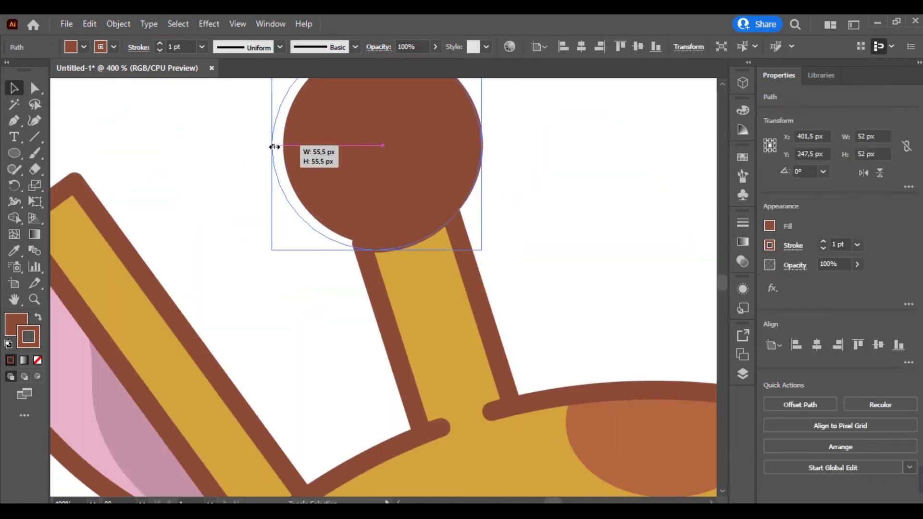
click(228, 232)
- Draw a 45 px circle over the left horn knob
scroll(250, 244, down, 2)
scroll(251, 251, up, 1)
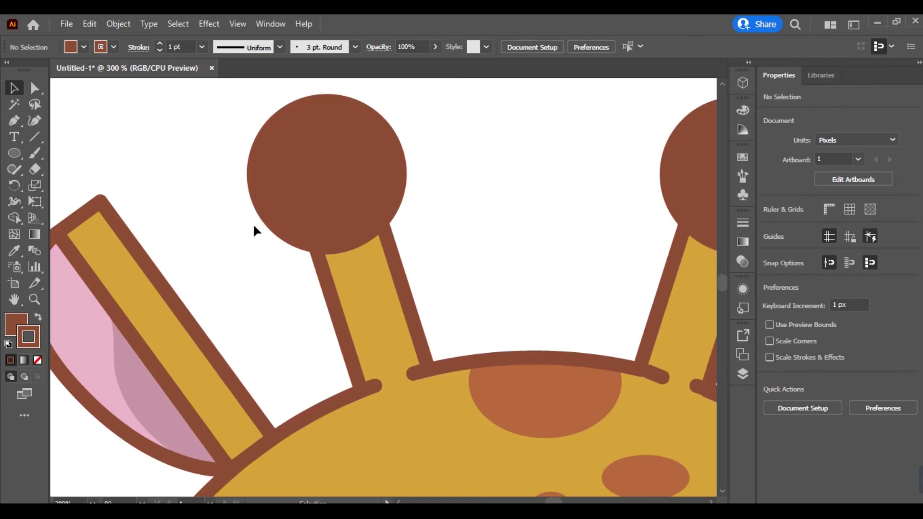
scroll(253, 223, up, 1)
click(14, 153)
drag(248, 140, 374, 265)
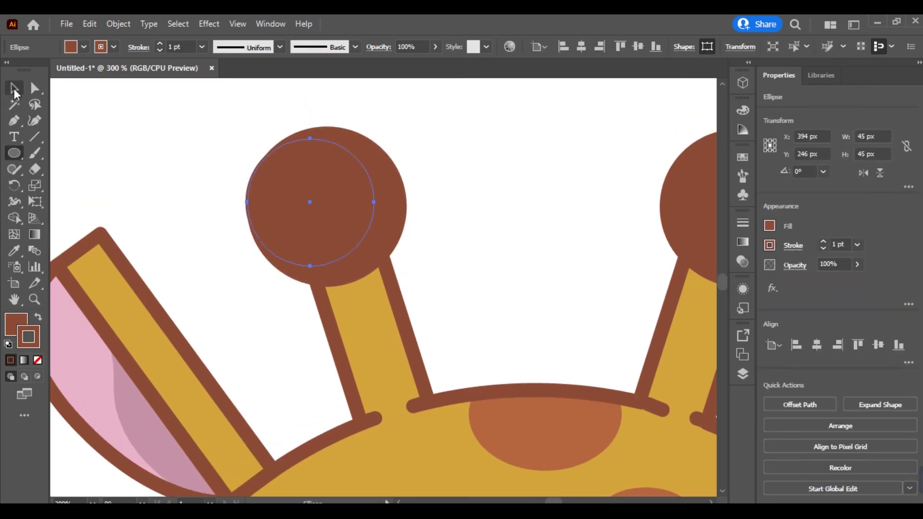
- Give the new circle a white fill at 20% opacity and nudge it up on the knob
click(70, 46)
click(28, 70)
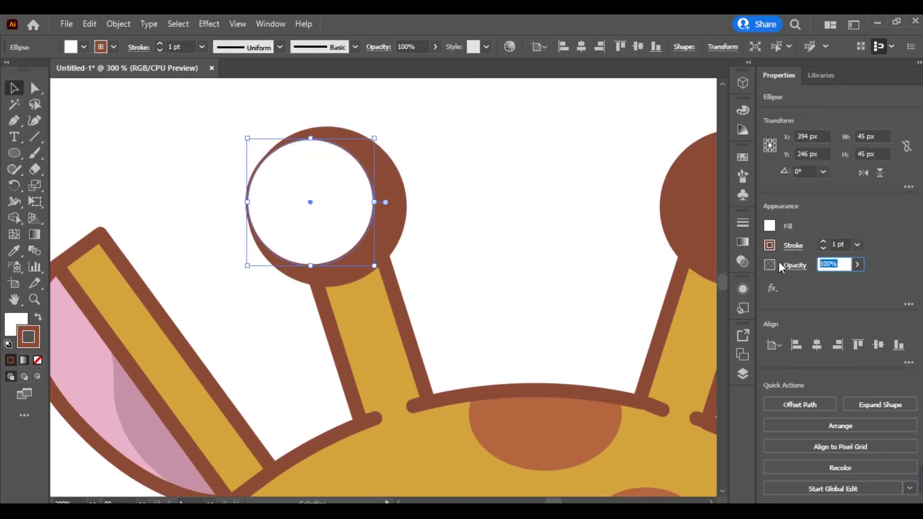
text(20)
key(Return)
drag(316, 220, 324, 213)
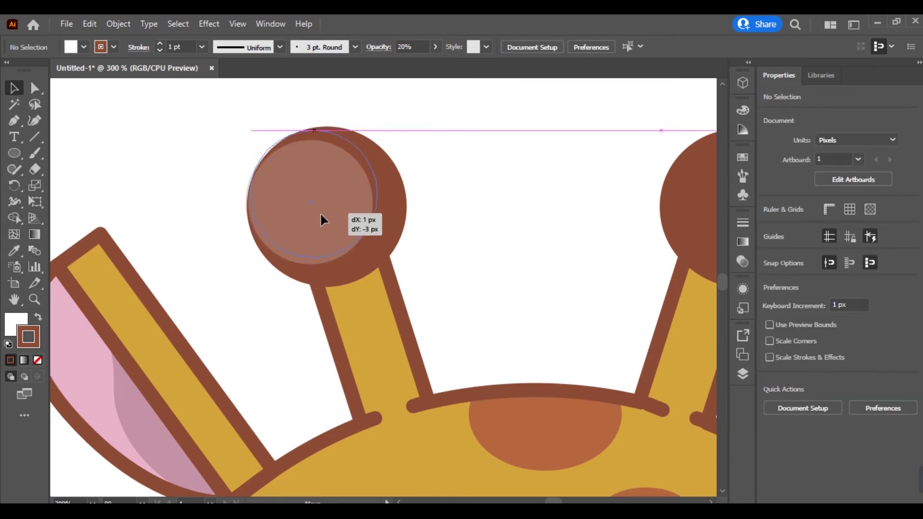
- Create a small highlight dot at the left knob's upper-left
scroll(240, 204, up, 1)
scroll(276, 195, up, 1)
click(308, 215)
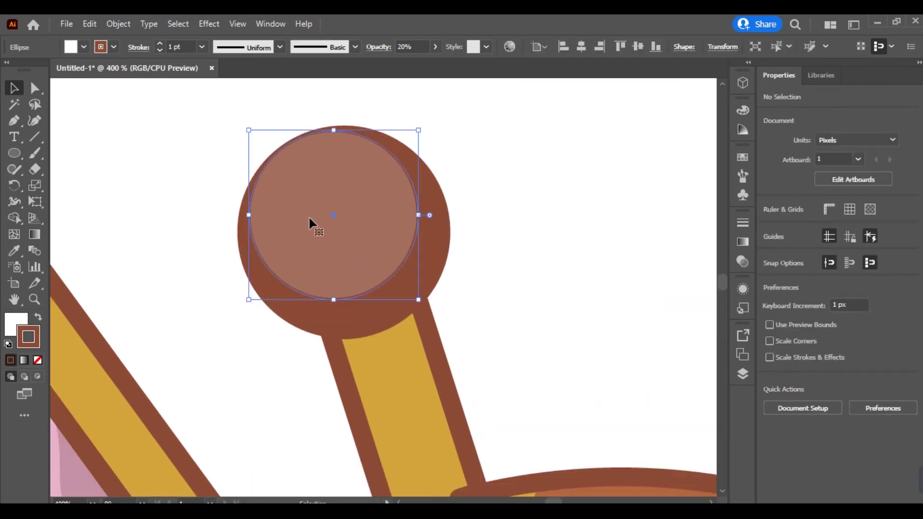
mouse_move(418, 299)
mouse_down()
mouse_move(309, 168)
mouse_move(286, 168)
mouse_move(297, 169)
mouse_move(269, 202)
mouse_up()
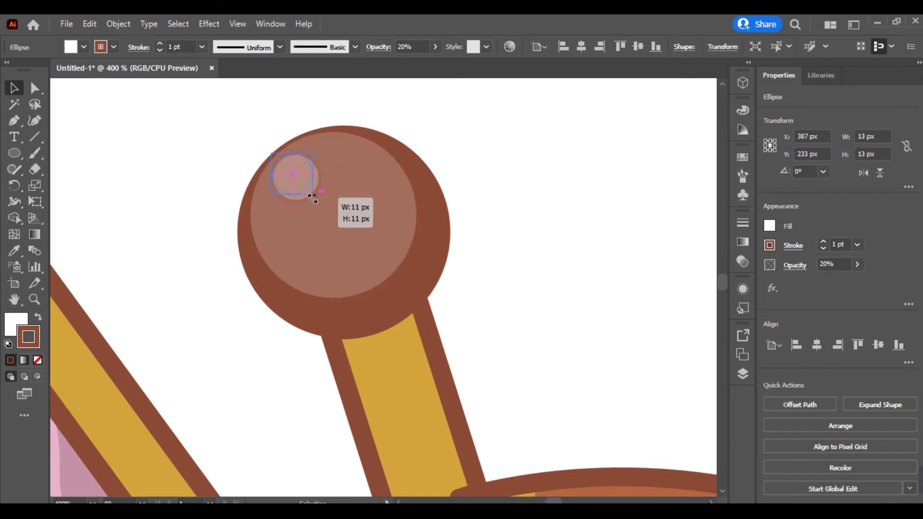
click(186, 206)
scroll(182, 199, down, 3)
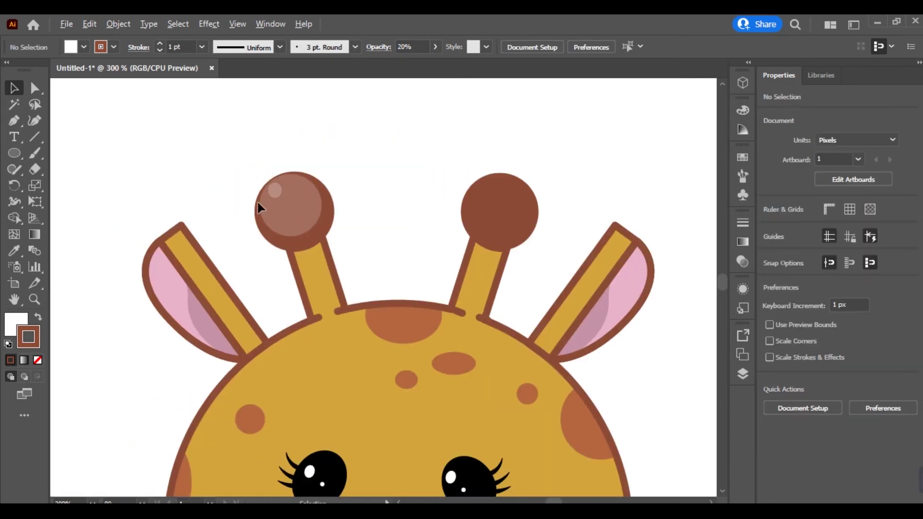
scroll(253, 207, up, 2)
key(slash)
key(ctrl+z)
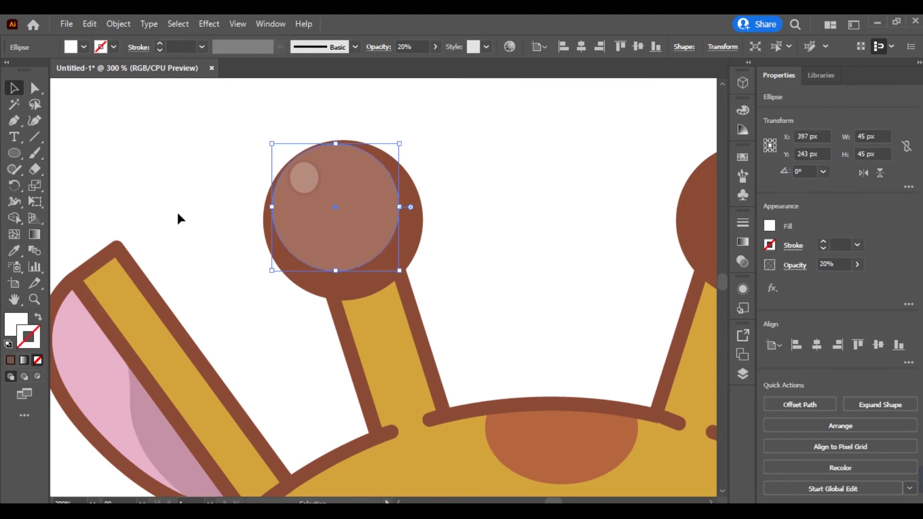
- Remove the outline from the translucent circle on the left knob
click(177, 211)
scroll(177, 211, down, 1)
click(263, 194)
click(37, 361)
- Copy the left knob's highlight circle and dot onto the right knob
click(121, 230)
scroll(119, 226, right, 2)
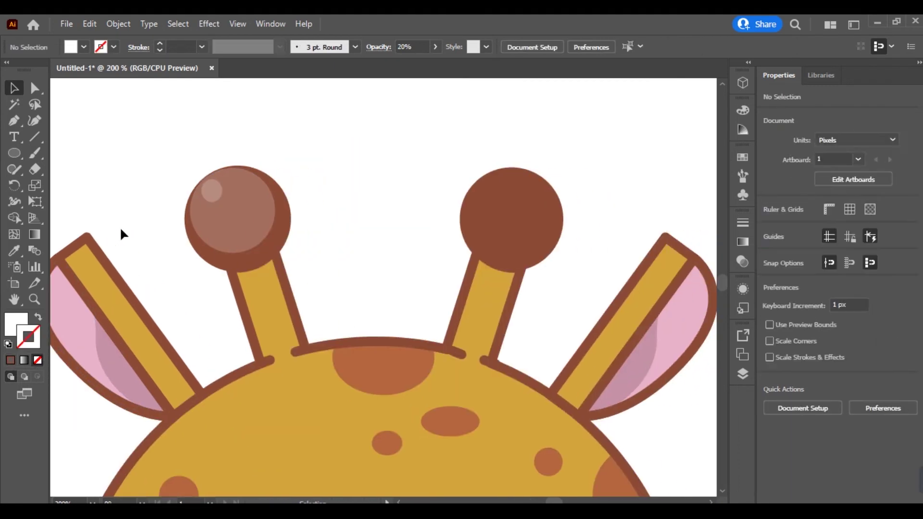
click(206, 188)
right_click(208, 192)
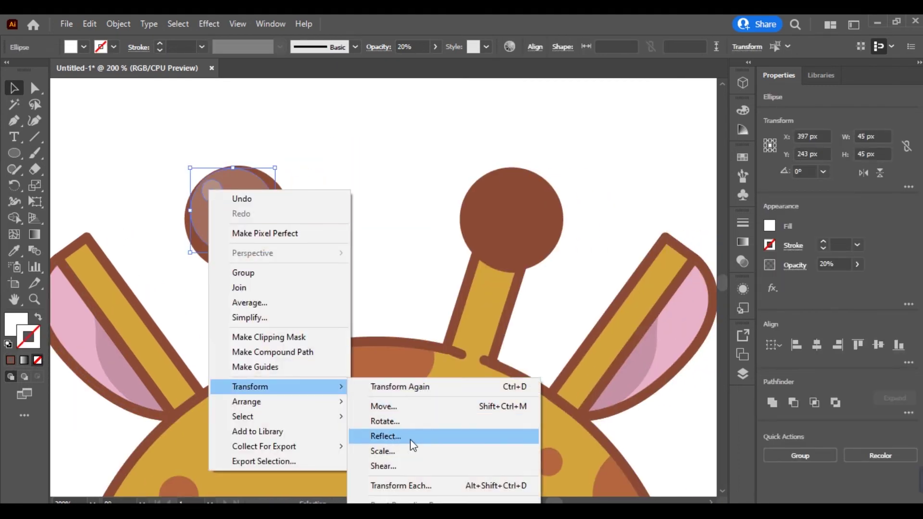
click(397, 293)
click(209, 187)
drag(209, 187, 513, 238)
click(403, 150)
key(ctrl+1)
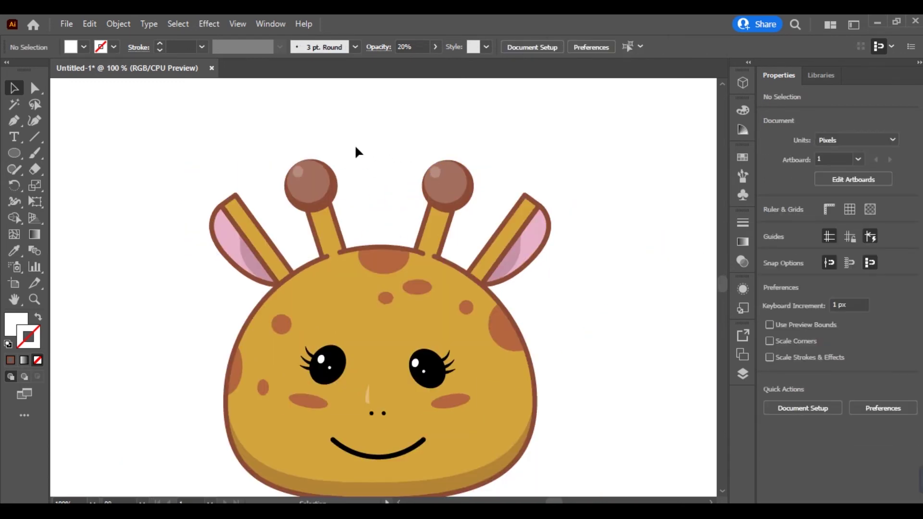
- Draw a triangular highlight along the left ear stalk with the Pen tool
scroll(198, 274, down, 3)
scroll(190, 270, up, 2)
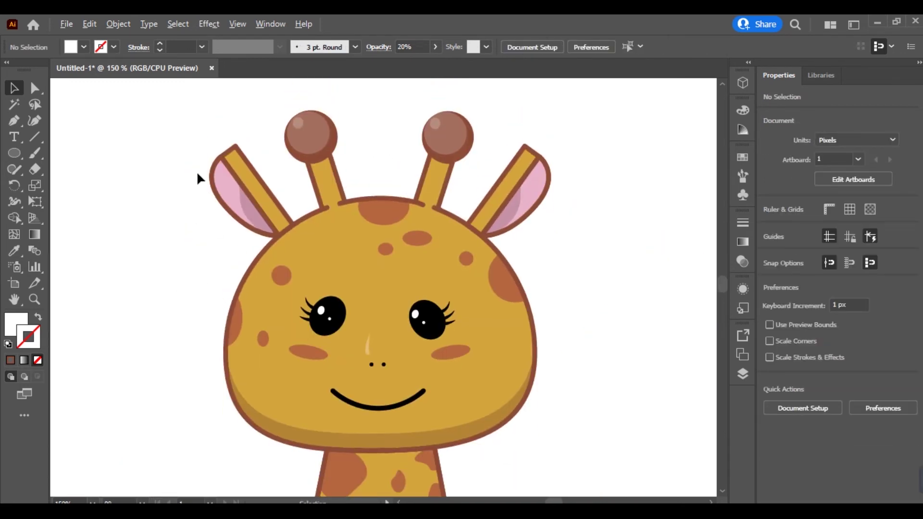
scroll(197, 172, up, 2)
key(p)
click(256, 138)
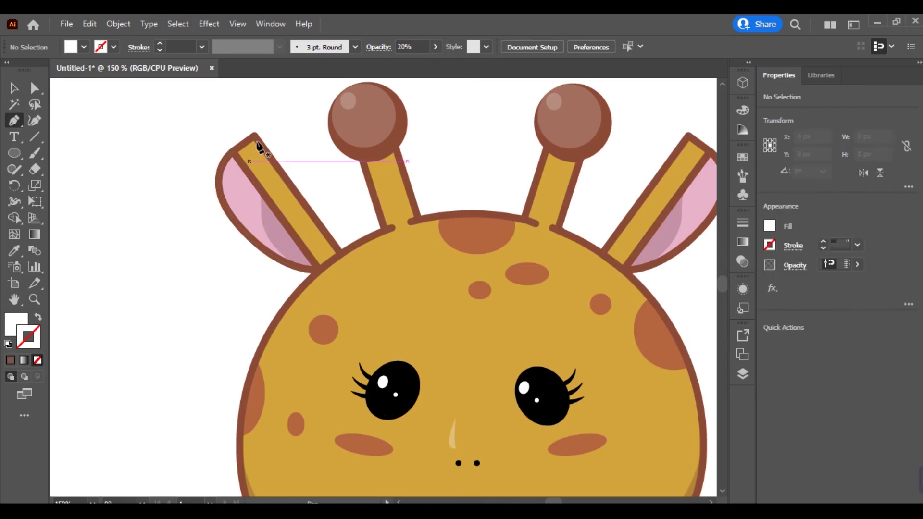
click(309, 252)
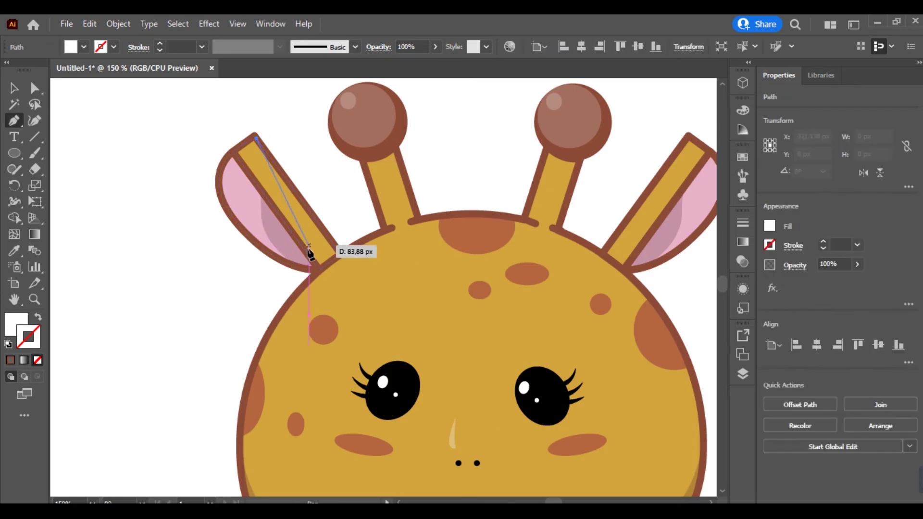
click(233, 152)
click(257, 138)
key(v)
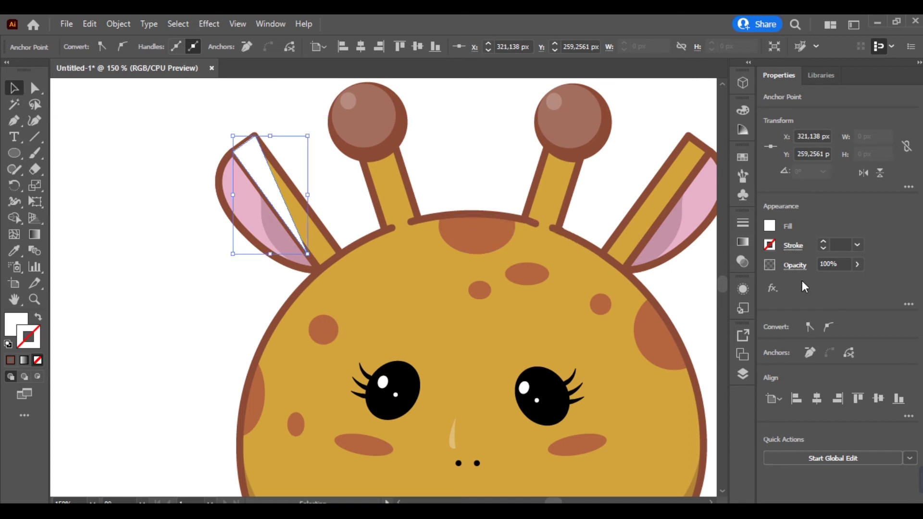
- Set the triangle highlight to 20% opacity and check the horn's stacking options
text(20)
key(Return)
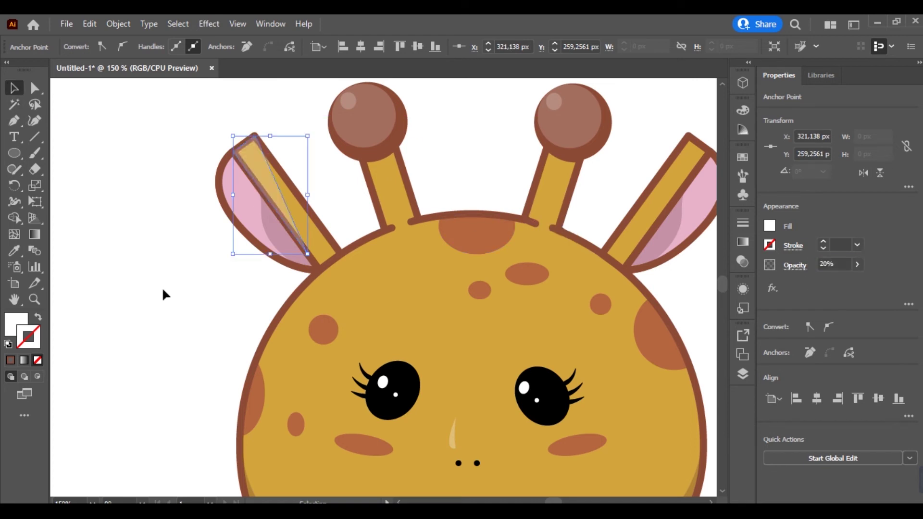
click(163, 294)
click(329, 245)
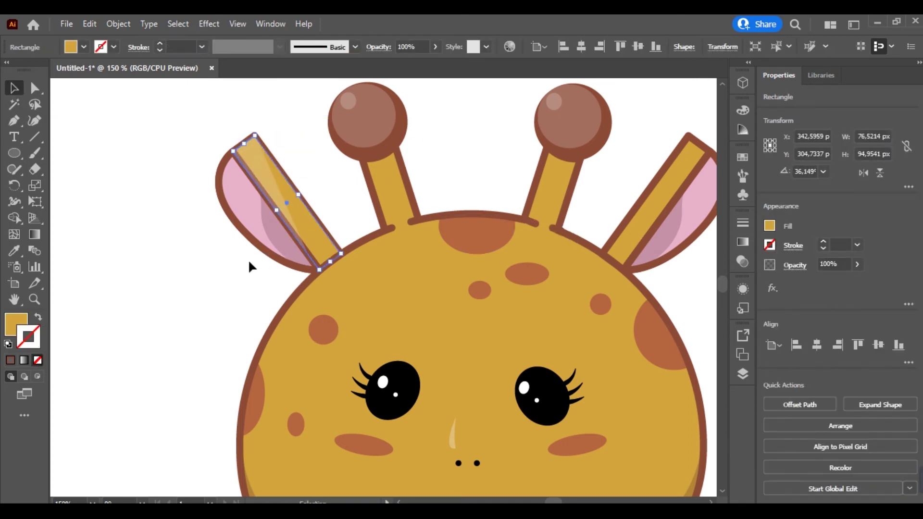
right_click(328, 193)
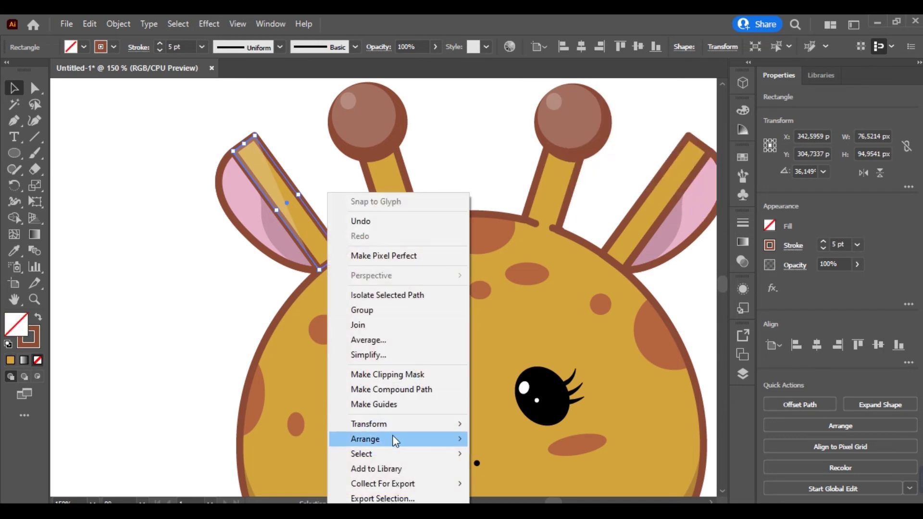
click(486, 438)
click(220, 325)
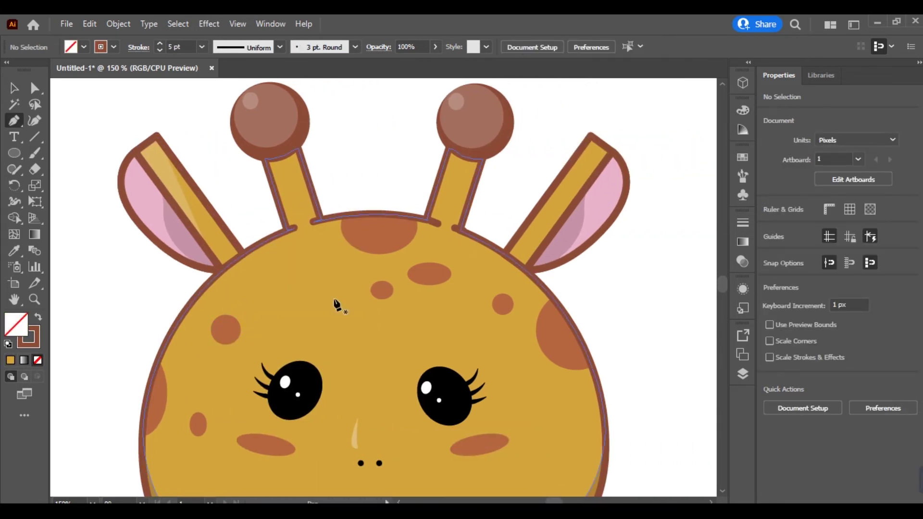
key(p)
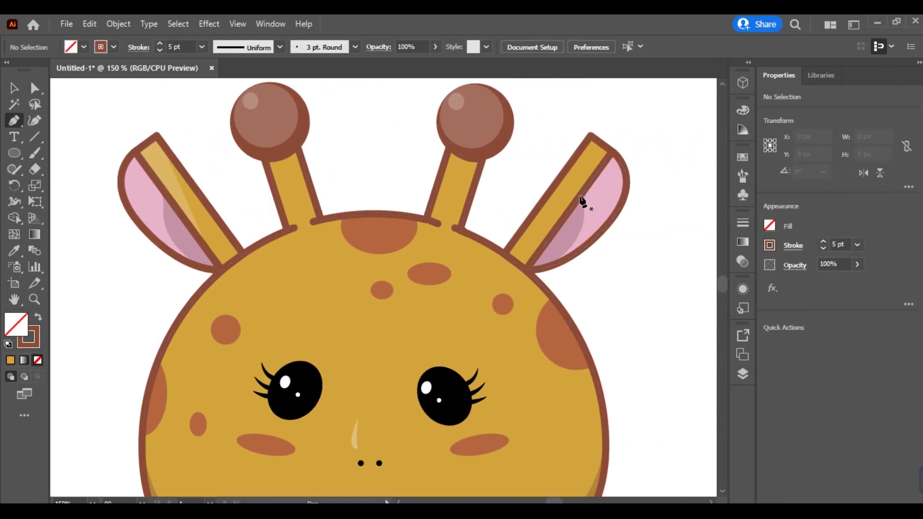
- Draw a triangle on the right ear stalk with the left highlight's translucent white style
click(515, 238)
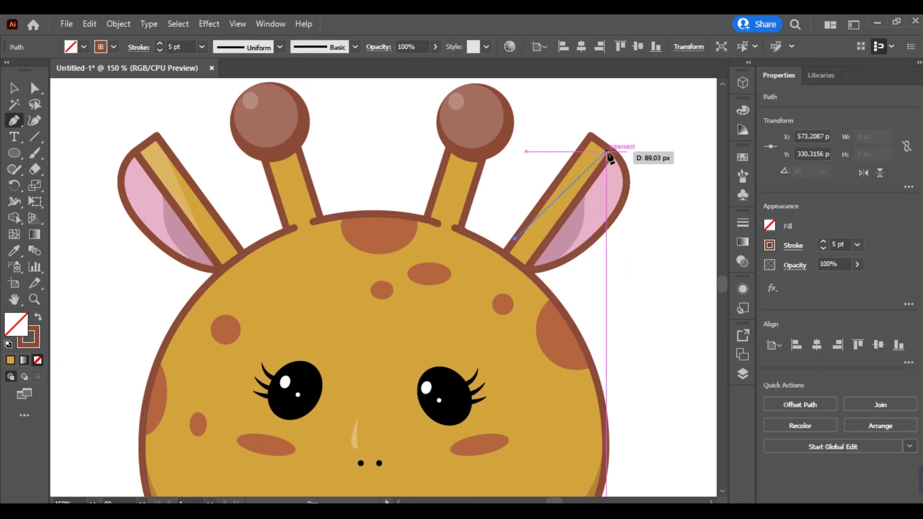
click(591, 136)
click(612, 152)
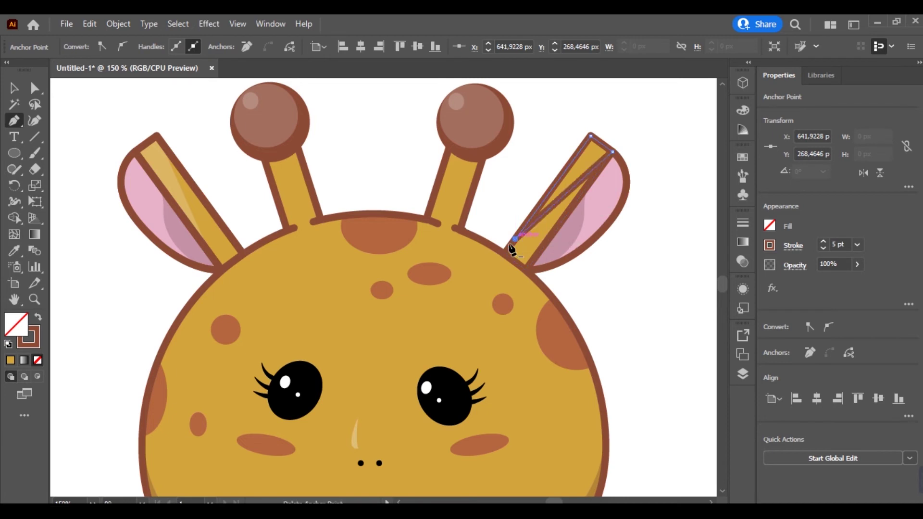
click(14, 250)
click(182, 180)
click(14, 88)
key(ctrl+shift+a)
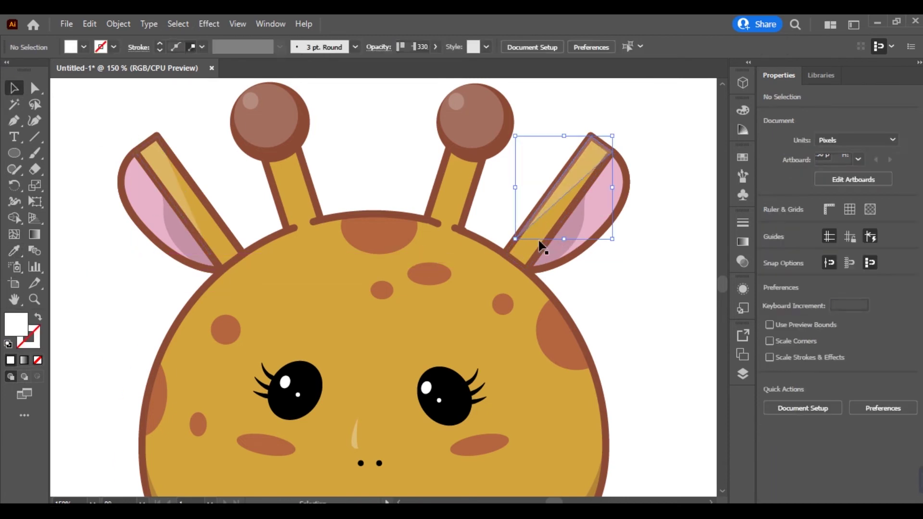
click(544, 204)
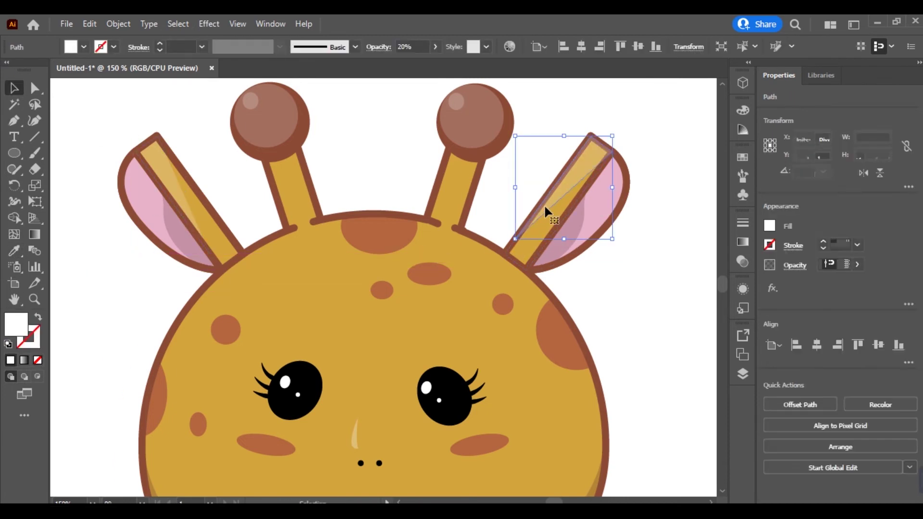
- Reflect the new stripe and rotate it to follow the right ear stalk
right_click(545, 203)
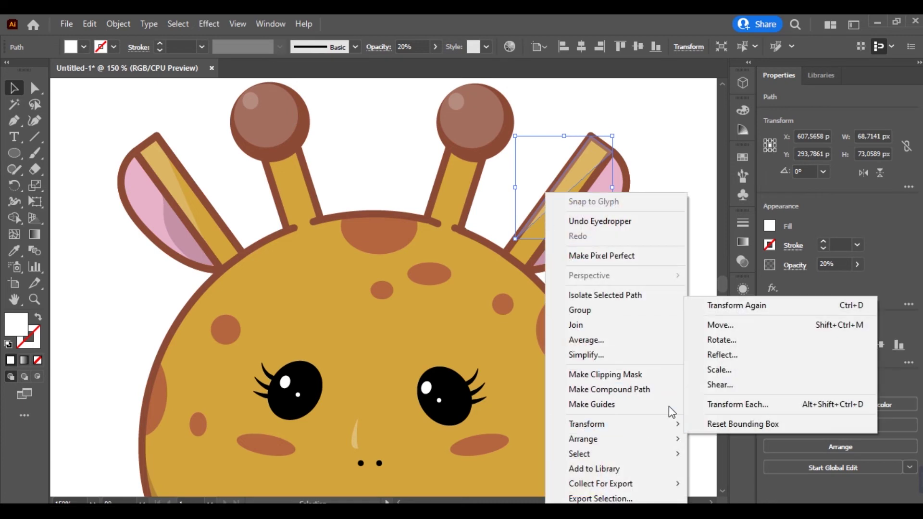
click(723, 353)
click(515, 189)
click(607, 349)
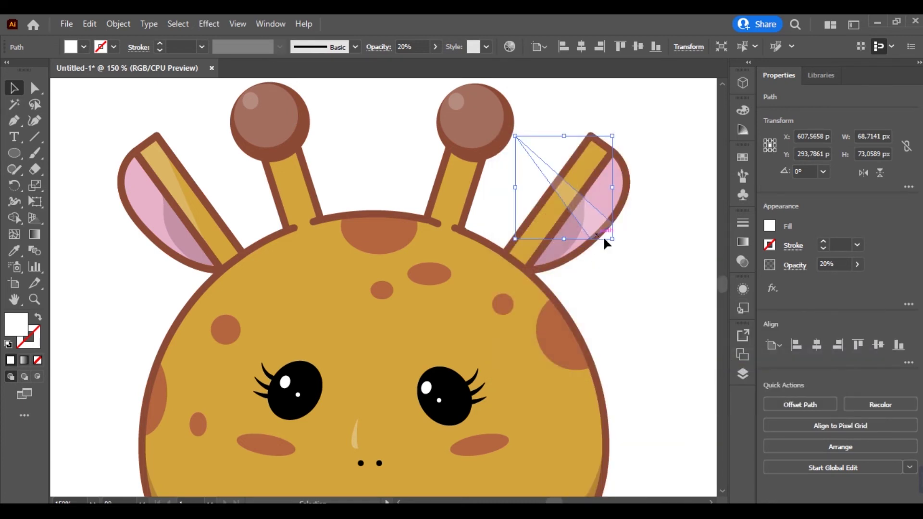
drag(615, 244, 611, 105)
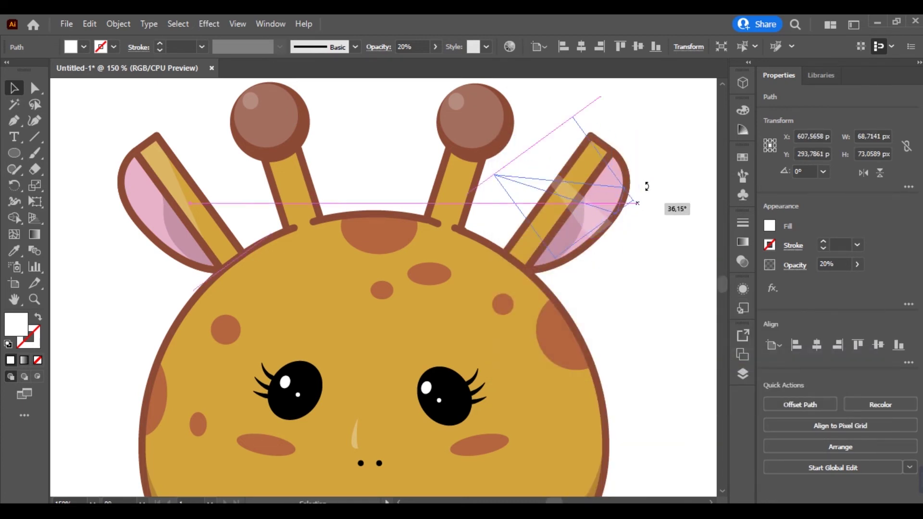
drag(563, 183, 576, 185)
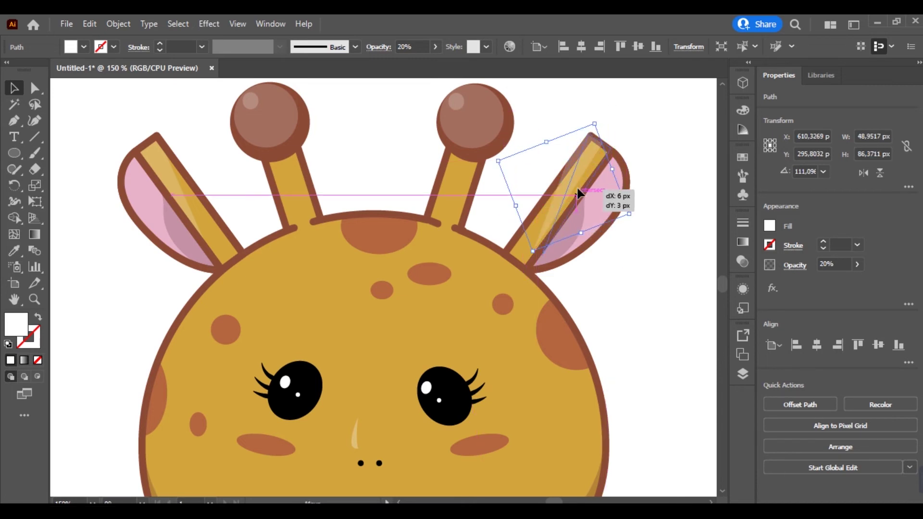
mouse_move(609, 119)
mouse_down()
mouse_move(614, 128)
mouse_move(575, 183)
mouse_up()
- Reselect the right ear stalk shapes
click(659, 155)
click(553, 168)
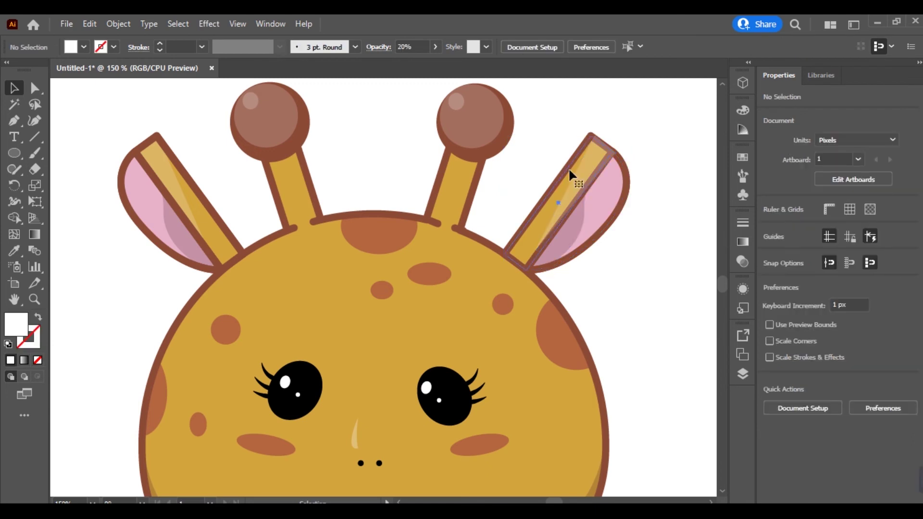
click(536, 235)
click(514, 216)
click(524, 225)
click(37, 360)
- Change the right ear stalk's stacking order
right_click(525, 242)
click(705, 435)
click(618, 316)
scroll(618, 316, down, 1)
scroll(618, 316, left, 3)
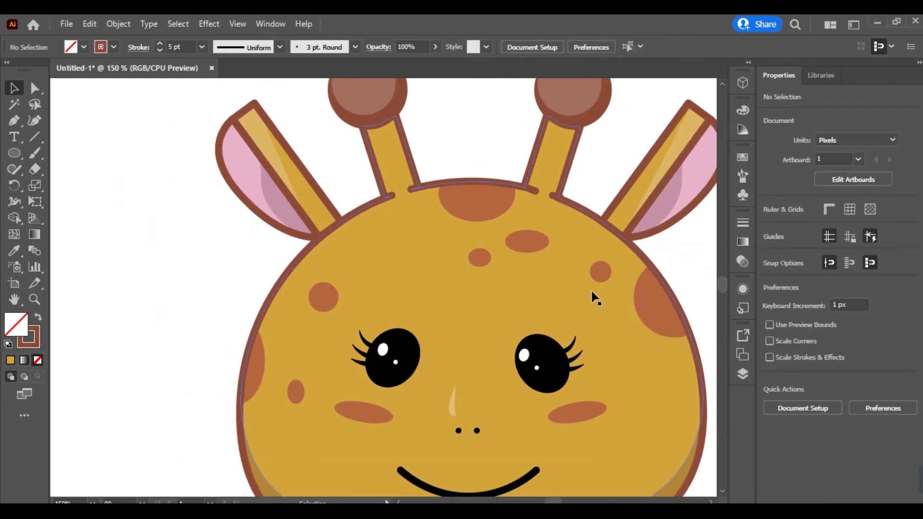
scroll(590, 290, up, 4)
- Draw a narrow 20% white ellipse on the left horn stalk, tilted toward the knob
click(14, 153)
drag(369, 236, 388, 304)
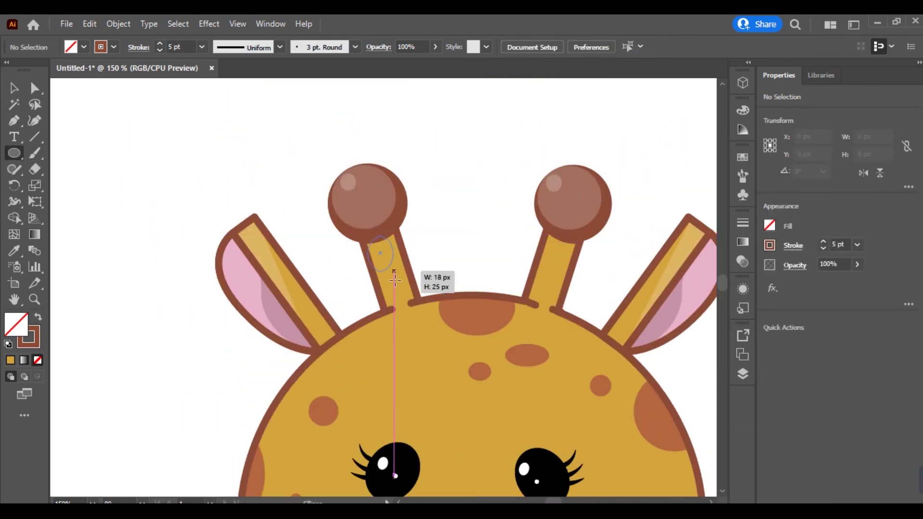
key(i)
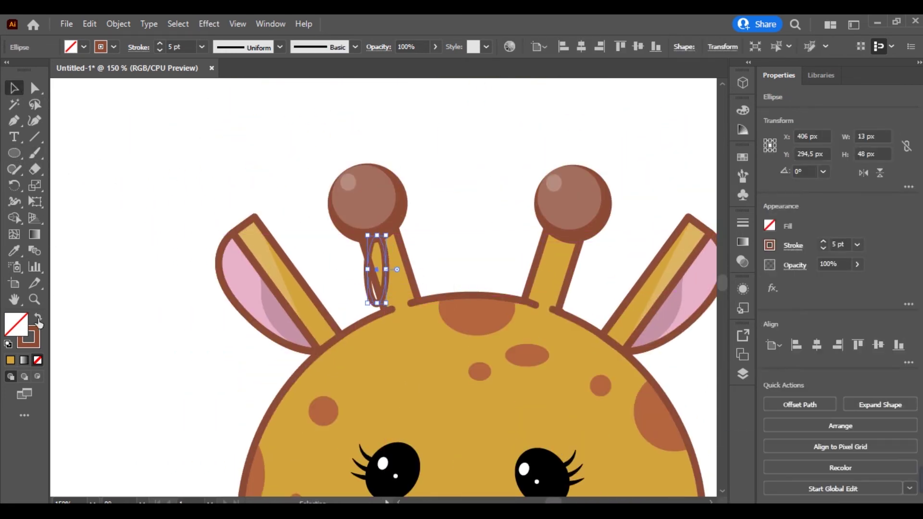
click(365, 211)
click(287, 285)
click(14, 88)
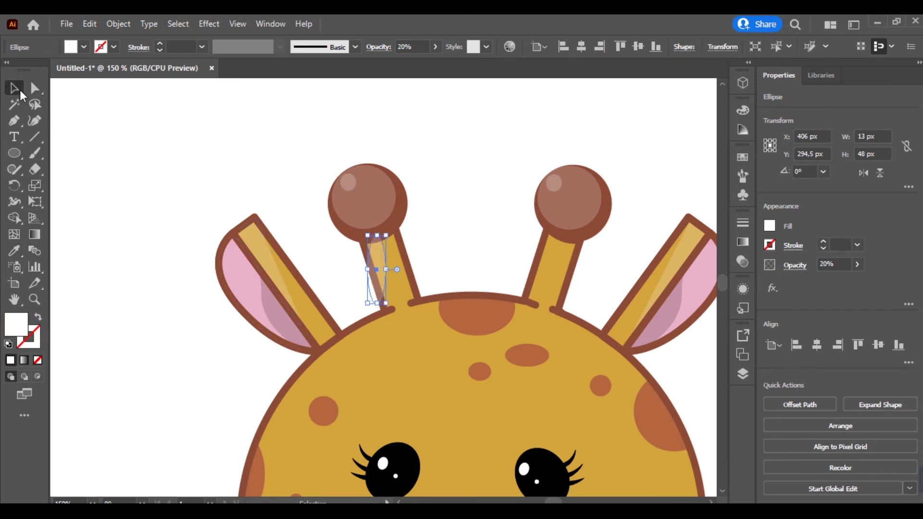
drag(399, 236, 373, 222)
drag(376, 276, 380, 250)
- Trim the ellipse where it overlaps the knob with Shape Builder, keeping translucent white
scroll(380, 250, up, 1)
drag(434, 139, 412, 188)
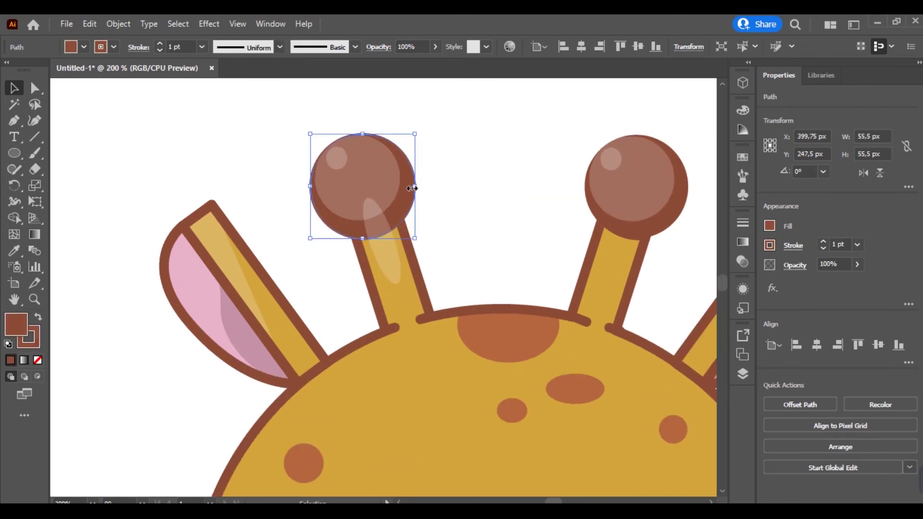
shift+click(386, 252)
key(shift+m)
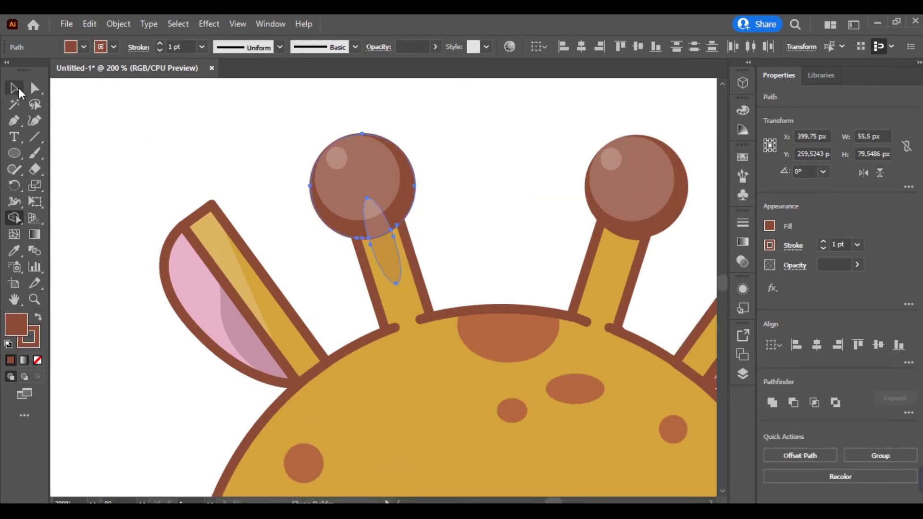
alt+click(385, 220)
click(376, 250)
key(i)
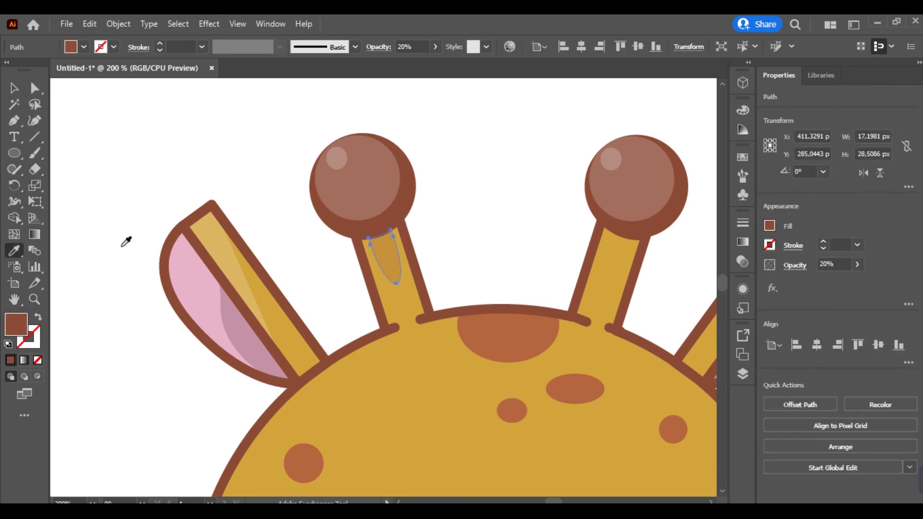
click(126, 241)
key(v)
- Reflect a copy of the horn highlight onto the right horn stalk
right_click(383, 238)
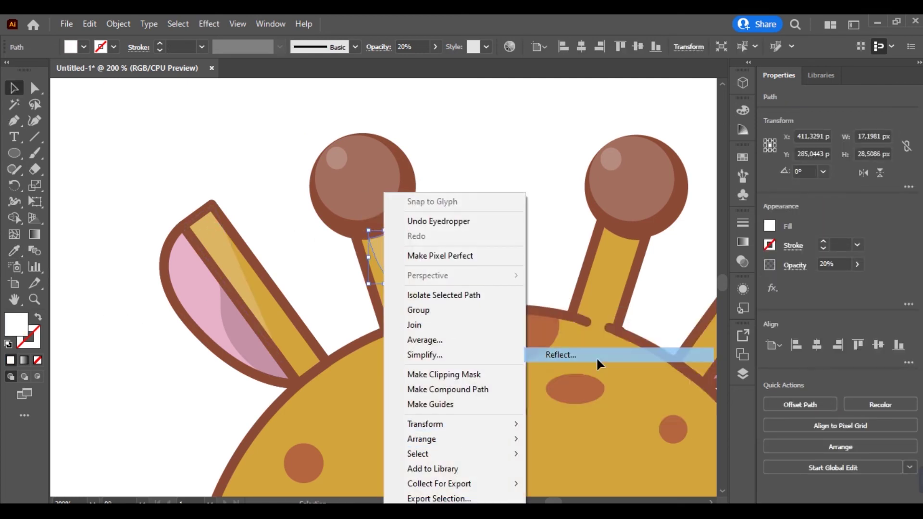
click(597, 357)
click(532, 351)
drag(380, 279, 610, 282)
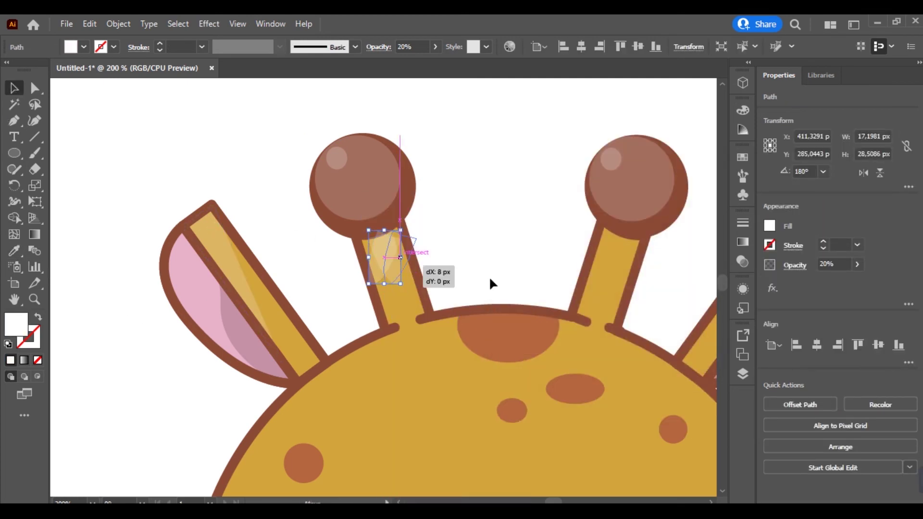
click(528, 234)
- Shift the right horn highlight slightly left into position
scroll(532, 241, up, 1)
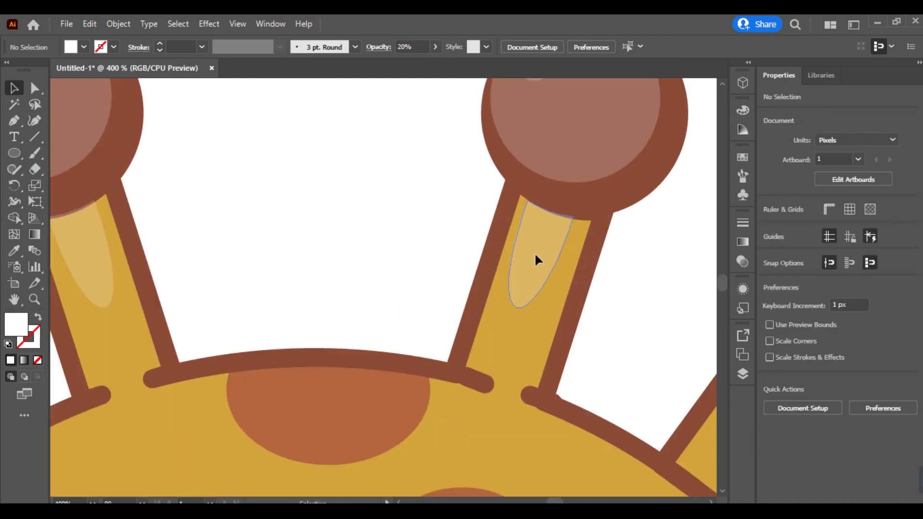
click(541, 255)
scroll(538, 246, up, 4)
drag(535, 239, 463, 223)
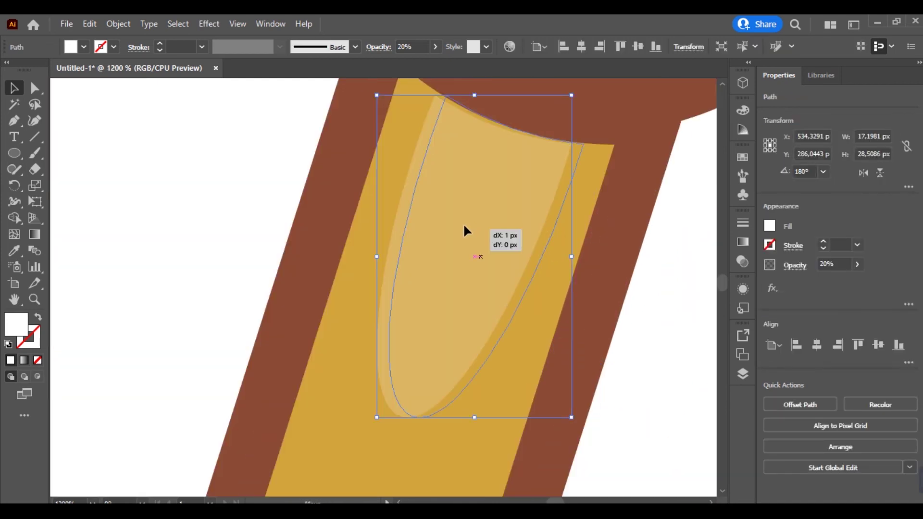
scroll(432, 231, down, 4)
scroll(365, 230, down, 3)
click(314, 216)
scroll(280, 244, down, 3)
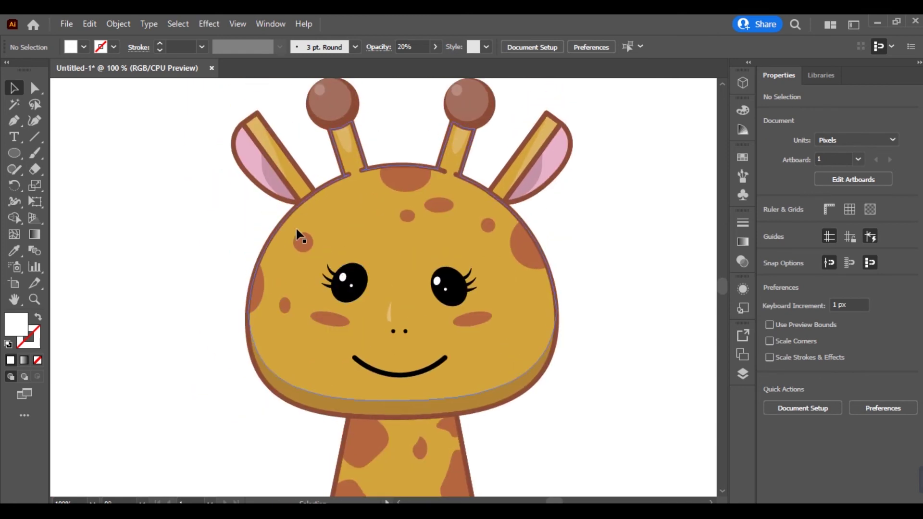
- Draw a crescent with the Pen from the left horn base down the head's left side
key(p)
click(344, 177)
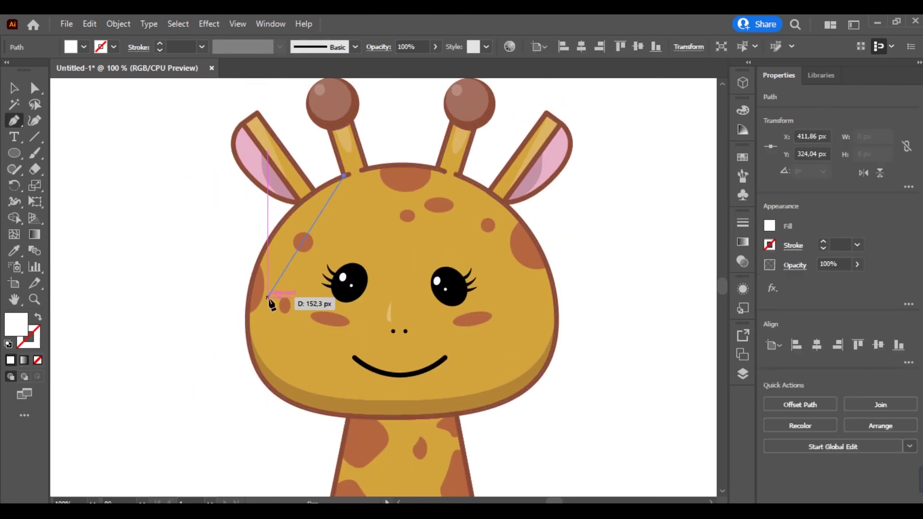
drag(259, 356, 281, 473)
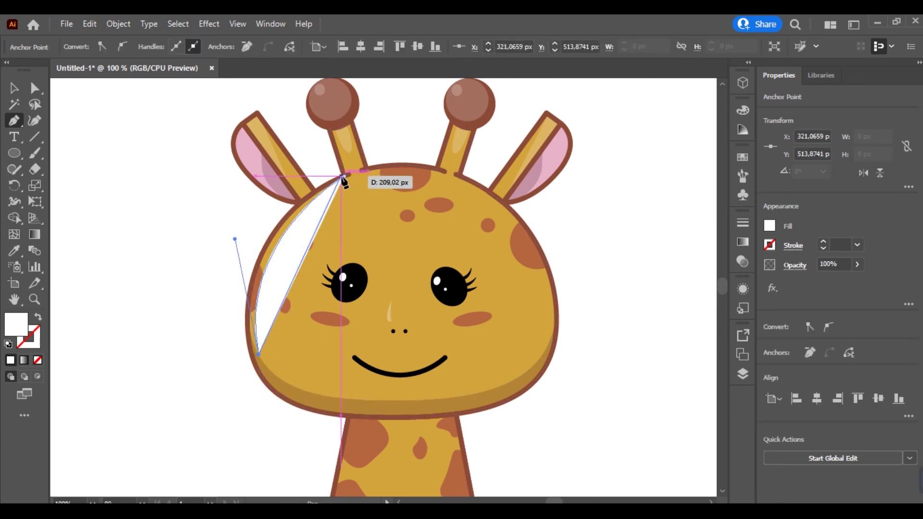
drag(345, 176, 516, 155)
- Give the new crescent the head's gold fill by sampling it with the Eyedropper
key(v)
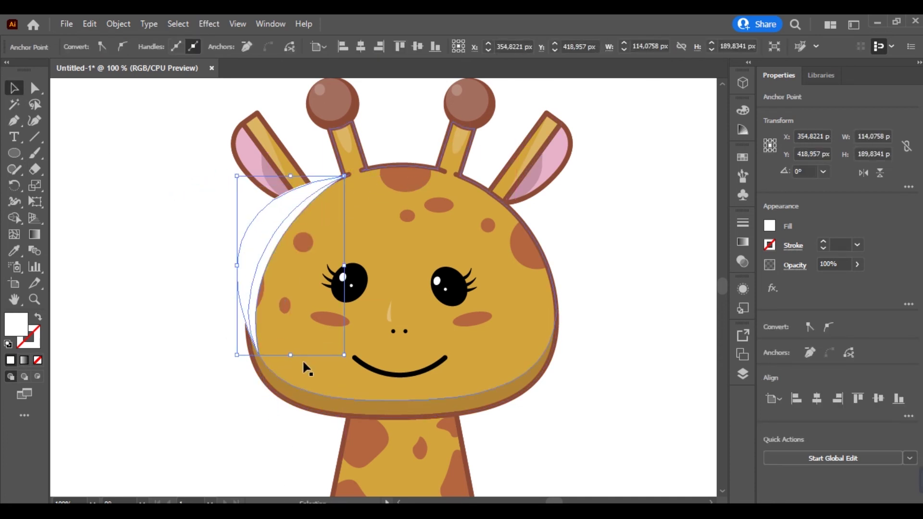
key(i)
click(301, 358)
key(v)
click(268, 385)
- Trim away the crescent portion outside the head using Shape Builder
shift+click(258, 284)
shift+click(289, 328)
key(shift+m)
alt+click(243, 284)
key(v)
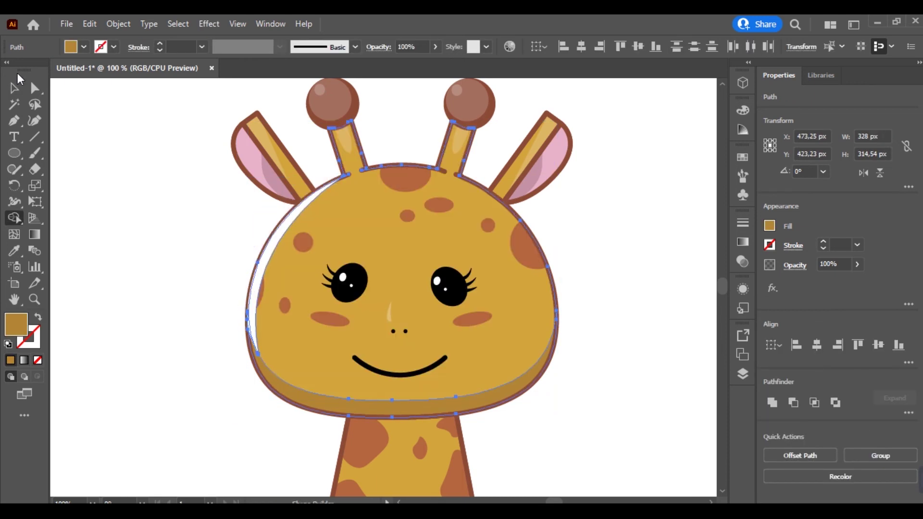
- Change the chin shading's stacking order through Arrange
click(225, 252)
right_click(262, 367)
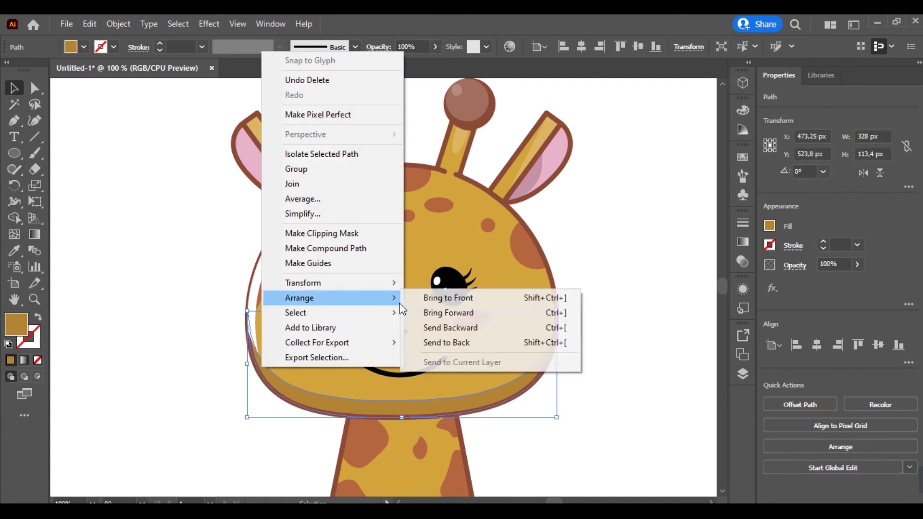
click(435, 299)
click(599, 312)
- Set the white crescent highlight to 20% opacity and deselect it
click(257, 289)
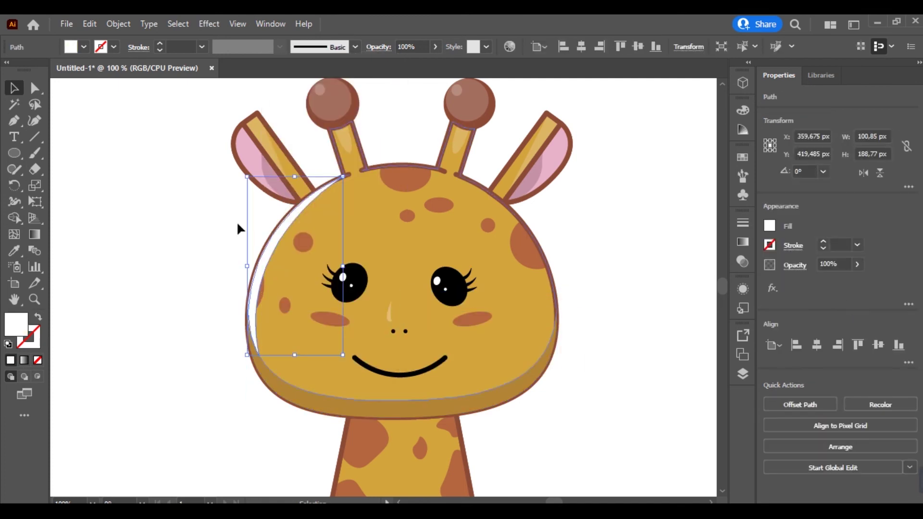
key(2)
click(107, 184)
scroll(108, 184, right, 2)
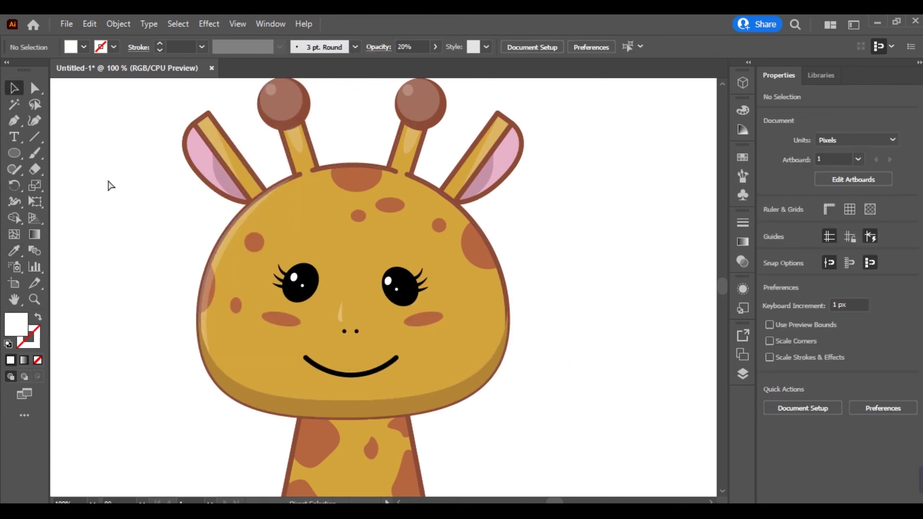
- Draw a small highlight oval on the neck with the Ellipse tool
scroll(109, 185, right, 2)
scroll(146, 194, left, 2)
scroll(158, 224, down, 1)
scroll(158, 224, down, 5)
key(l)
scroll(299, 381, up, 3)
mouse_move(422, 185)
mouse_down()
mouse_move(440, 218)
mouse_move(447, 296)
mouse_up()
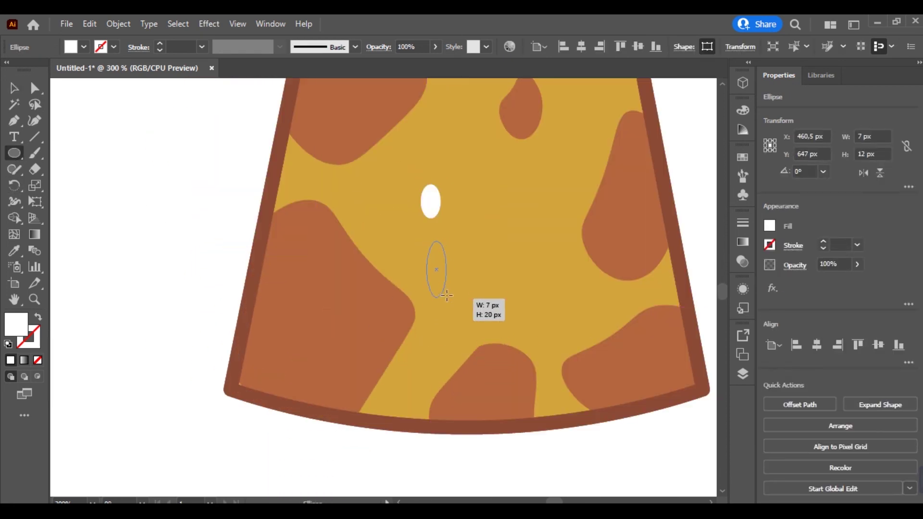
- Select the neck highlight ovals and sample a colour onto them from the artwork
key(v)
shift+click(431, 202)
scroll(270, 265, down, 4)
key(i)
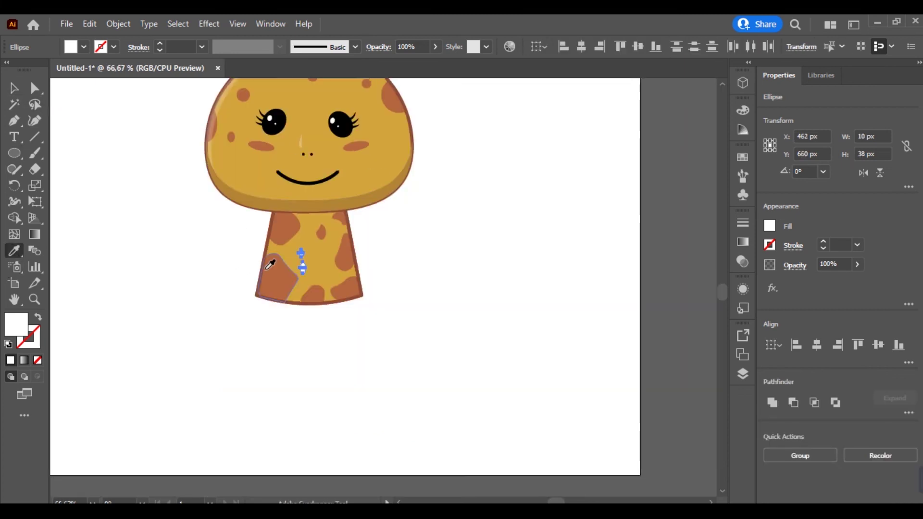
scroll(269, 265, up, 3)
click(14, 88)
click(157, 281)
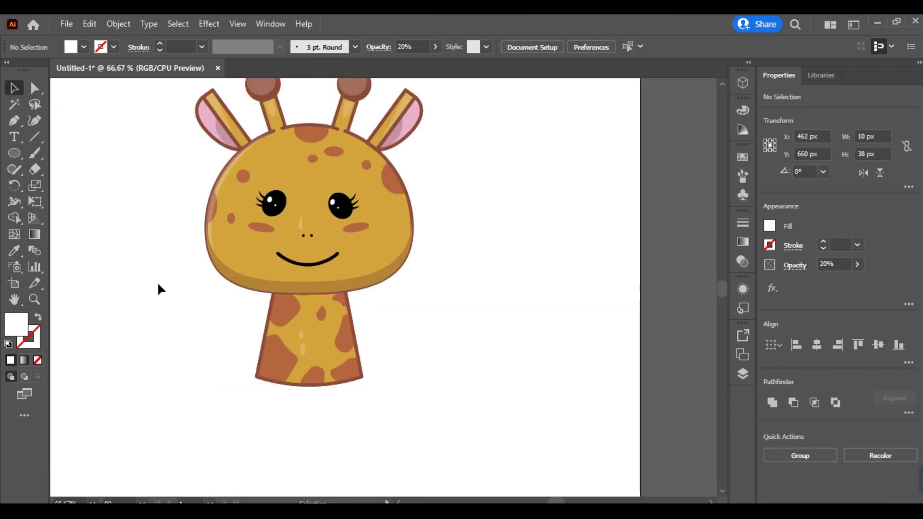
- Resize the small highlight oval on the neck
scroll(202, 337, up, 1)
scroll(367, 437, up, 1)
scroll(304, 356, up, 1)
drag(303, 355, 310, 361)
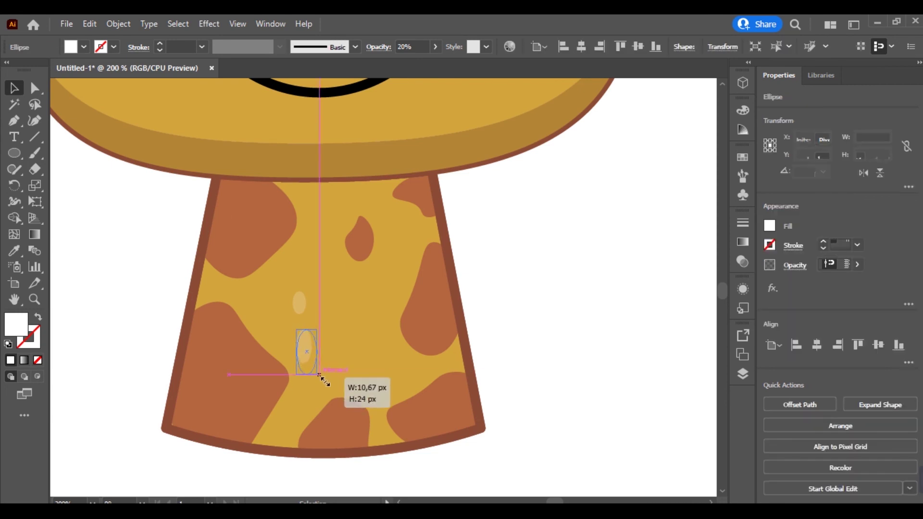
click(99, 307)
- Zoom out, select both eyes, and align their tops
scroll(113, 313, down, 1)
scroll(123, 319, up, 3)
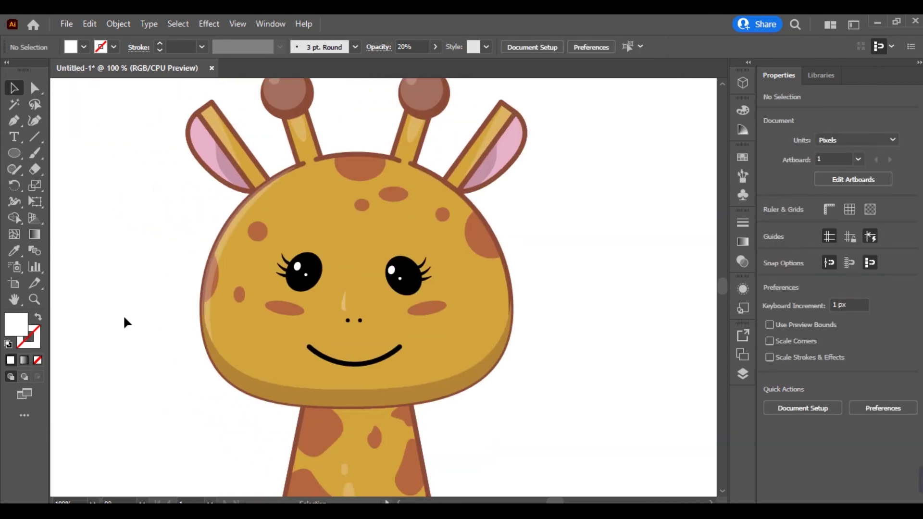
key(ctrl+minus)
scroll(280, 314, up, 1)
mouse_move(293, 272)
mouse_down()
mouse_move(398, 282)
mouse_move(407, 298)
mouse_up()
scroll(398, 282, up, 2)
click(413, 310)
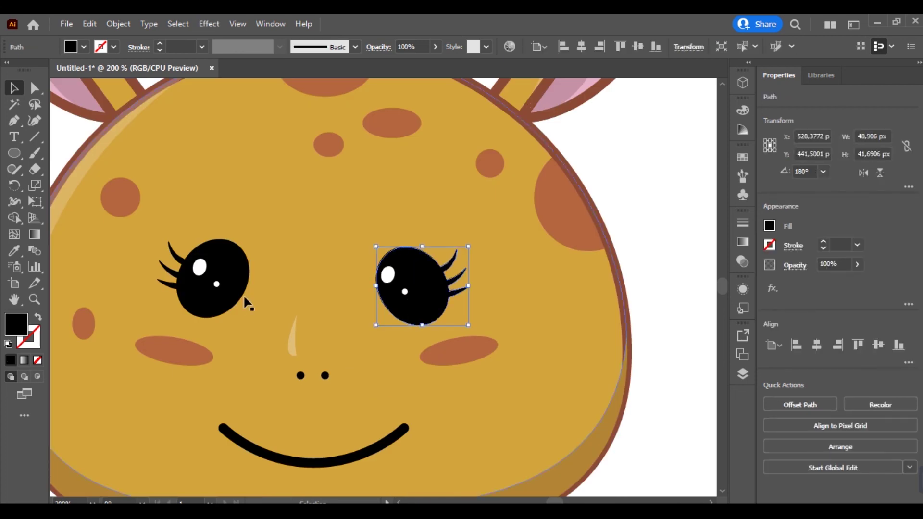
click(858, 345)
click(682, 396)
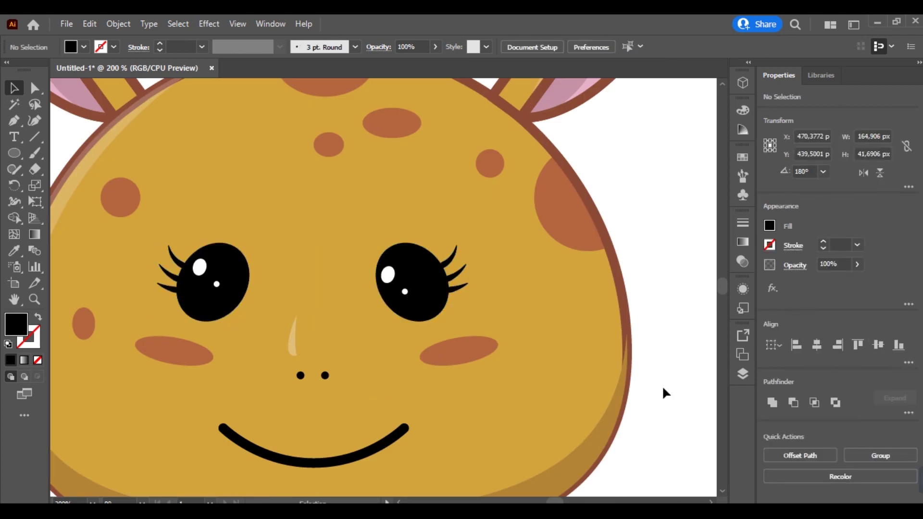
- Select both white eye highlights and vertically centre-align them
scroll(596, 295, down, 2)
scroll(471, 297, up, 2)
click(319, 256)
shift+click(524, 280)
click(877, 345)
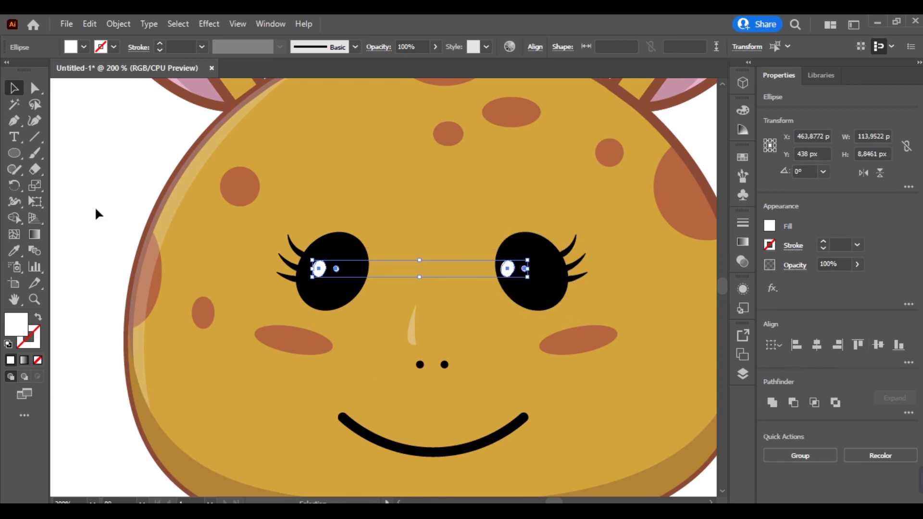
- Move the left and right eye highlights up toward each eye's upper edge
drag(319, 268, 320, 256)
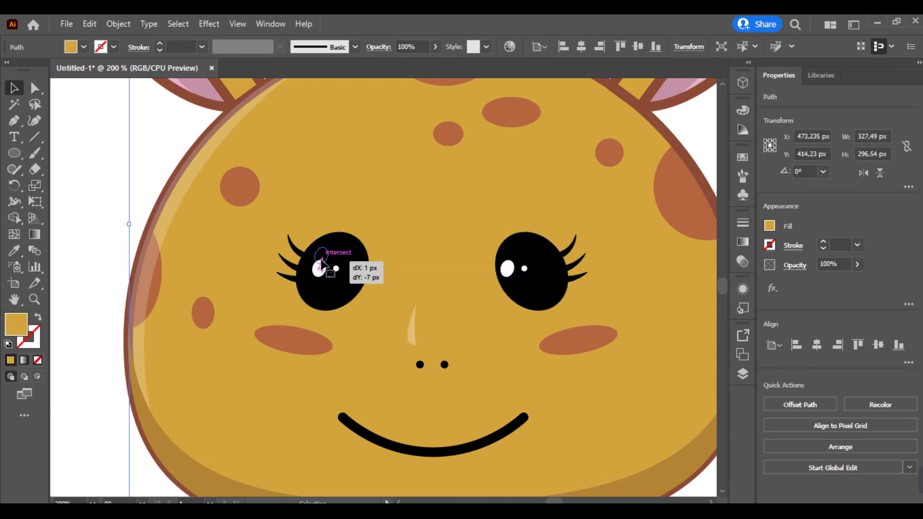
click(494, 305)
drag(506, 270, 506, 256)
scroll(227, 293, down, 3)
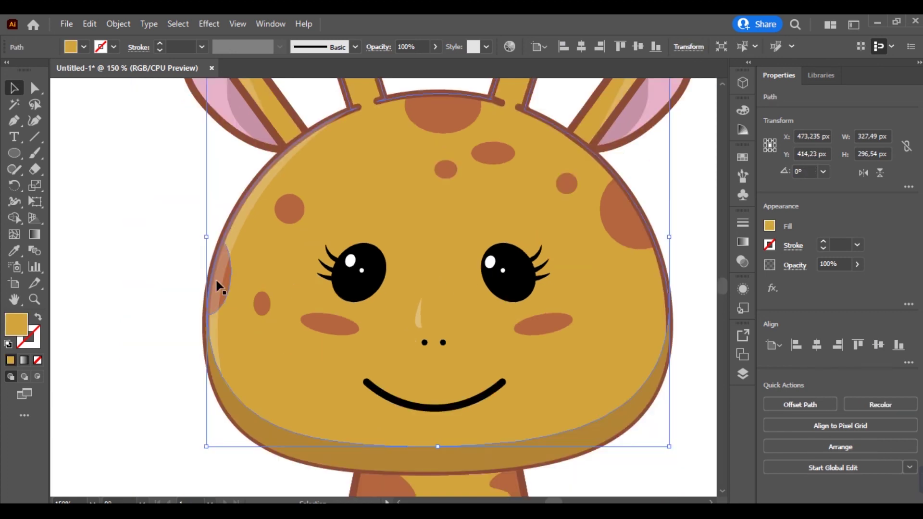
- Recolour the smile's stroke with the Eyedropper, then undo it so it stays black
click(122, 262)
click(336, 321)
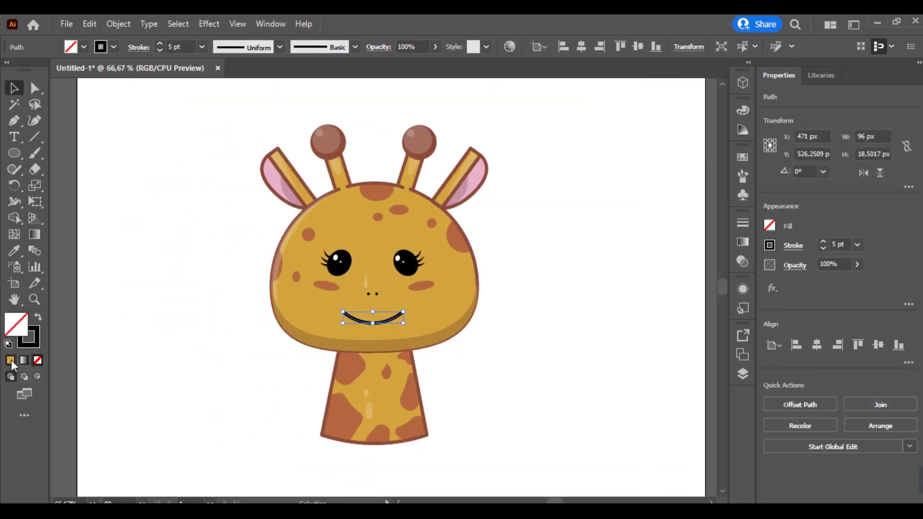
click(38, 344)
key(i)
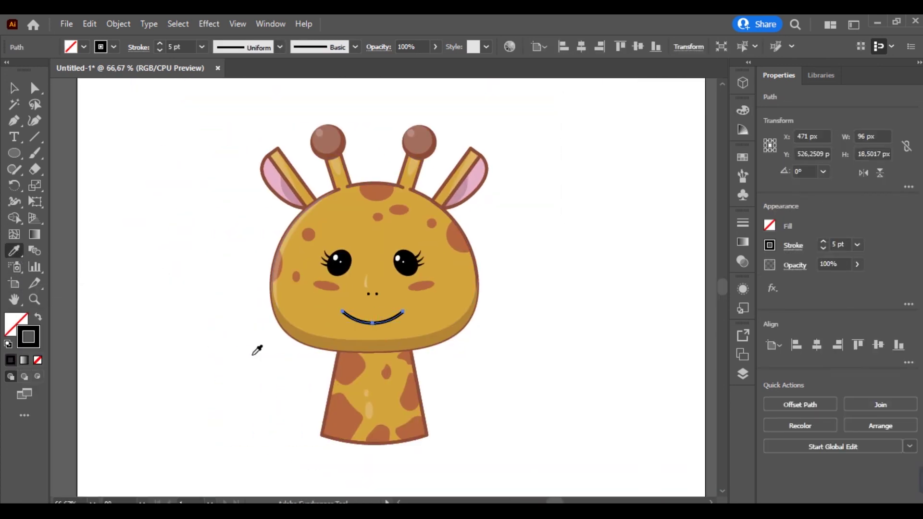
click(19, 92)
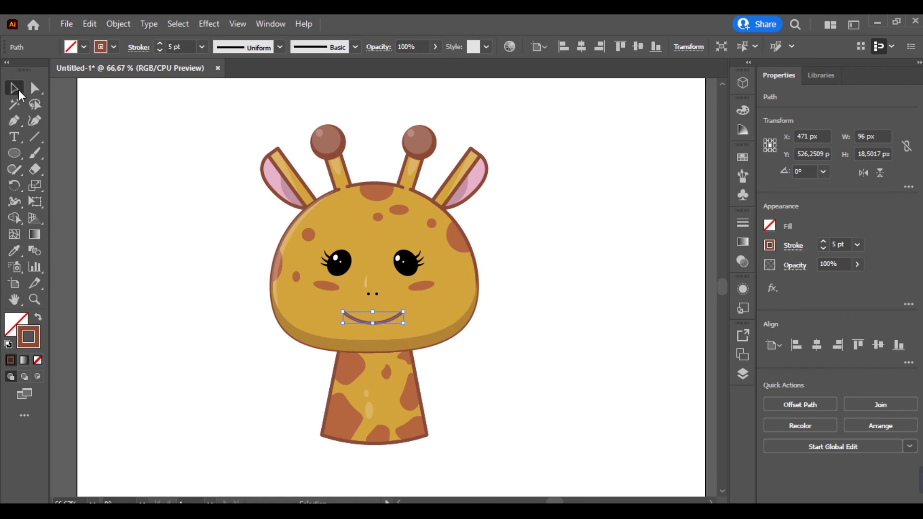
click(146, 209)
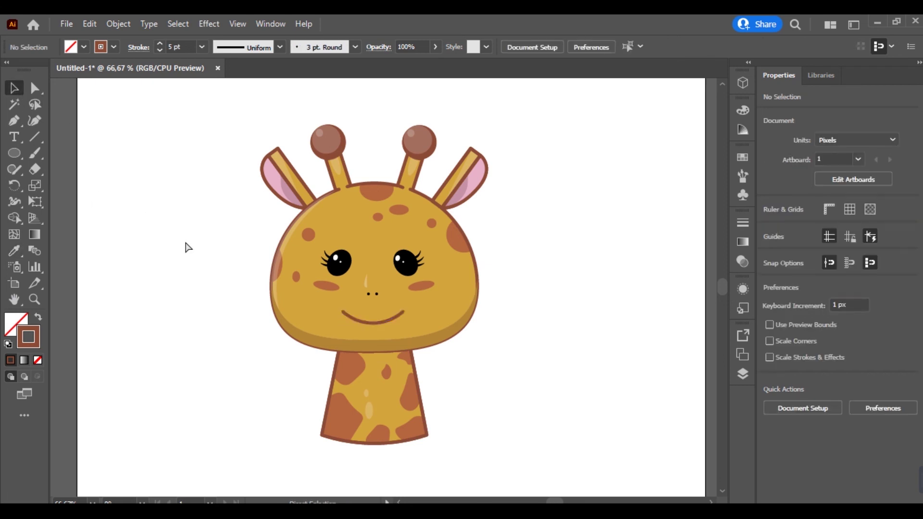
key(a)
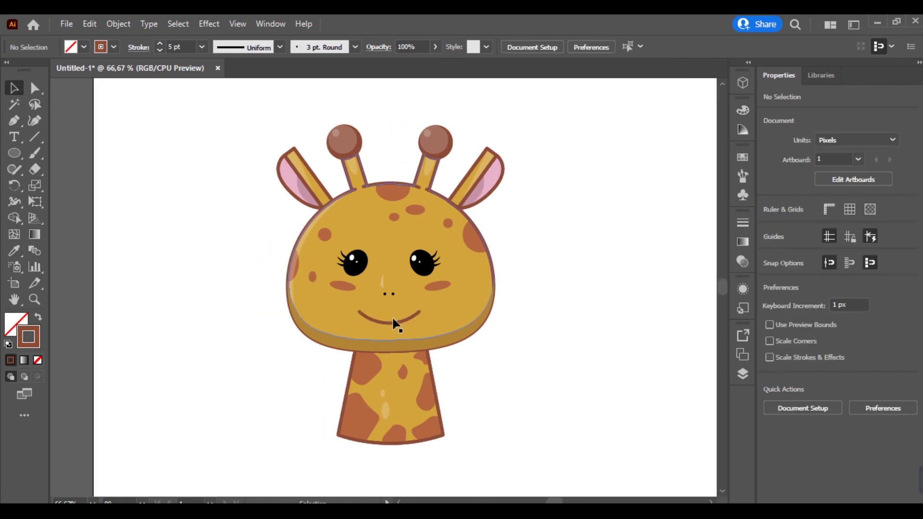
- Bring the head's brown outline path to the front via Arrange
scroll(275, 297, up, 1)
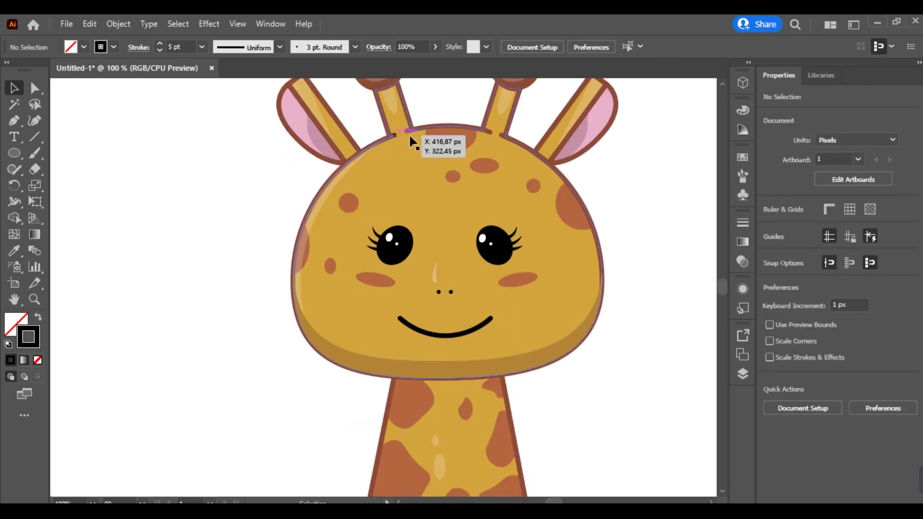
click(438, 125)
right_click(455, 221)
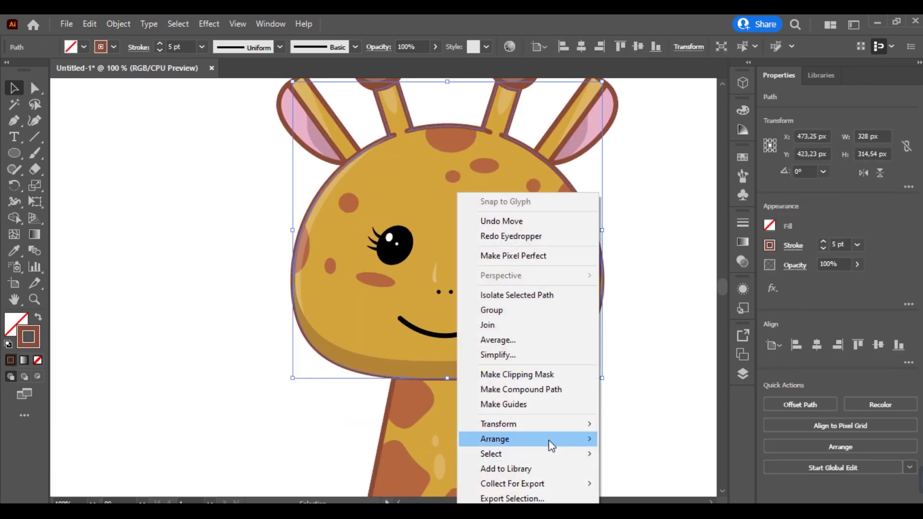
click(622, 439)
scroll(491, 400, down, 1)
scroll(410, 398, down, 1)
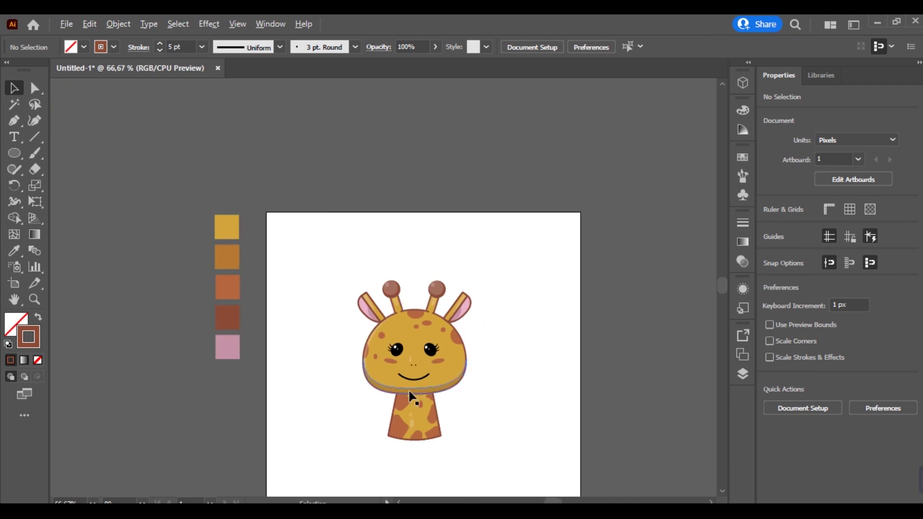
- Give both horn knob circles a dark brown #8D4837 stroke
scroll(304, 144, up, 1)
drag(364, 195, 365, 195)
click(399, 188)
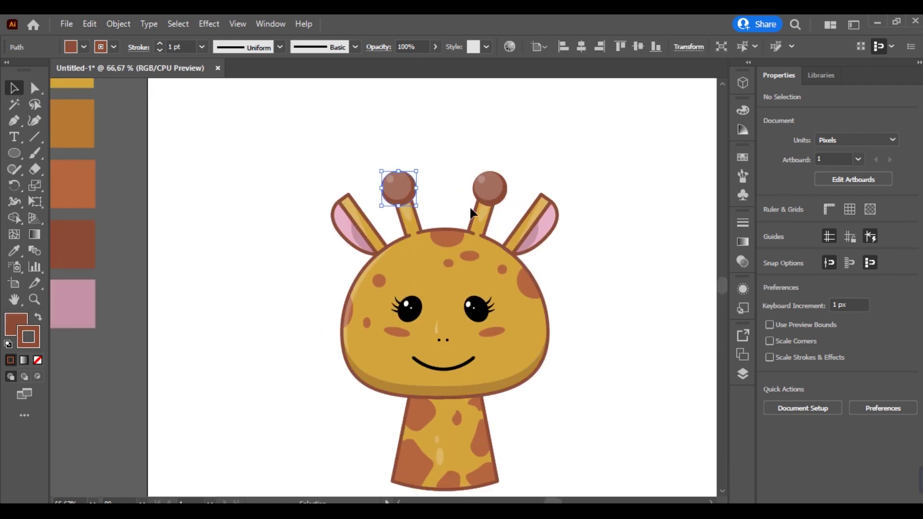
shift+click(490, 188)
double_click(35, 348)
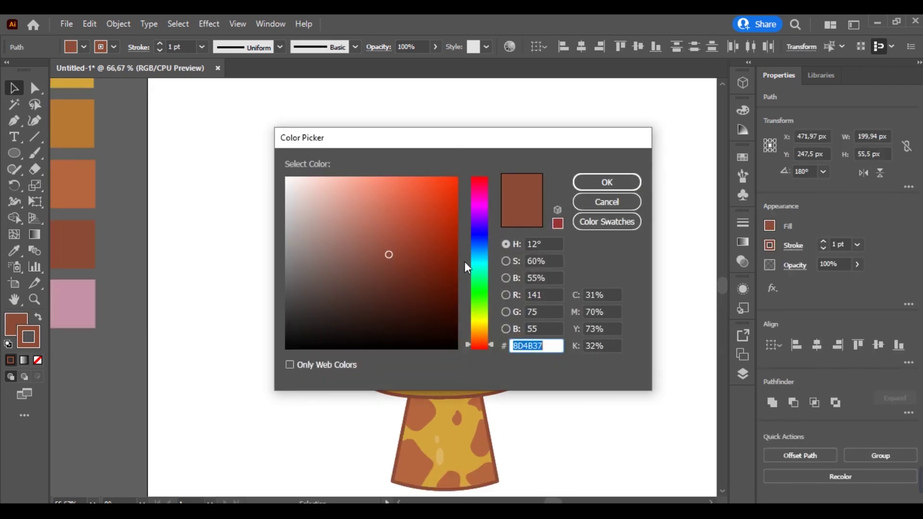
click(399, 268)
click(605, 181)
click(596, 267)
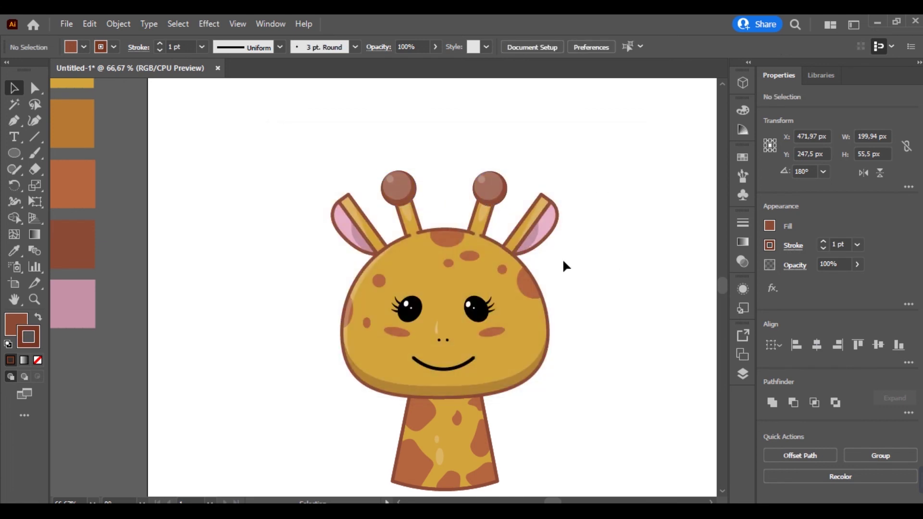
- Increase the horn knobs' stroke weight to 5 pt
scroll(509, 200, up, 1)
scroll(380, 192, up, 1)
click(373, 180)
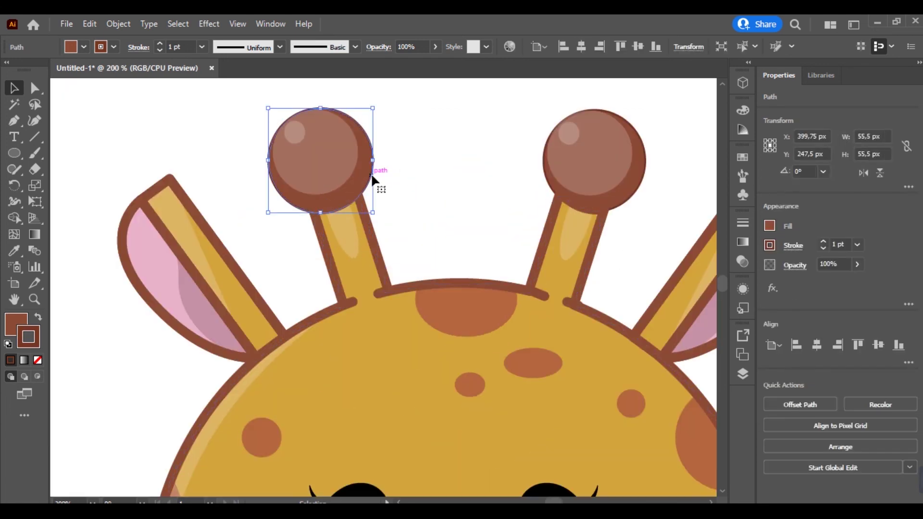
shift+click(553, 191)
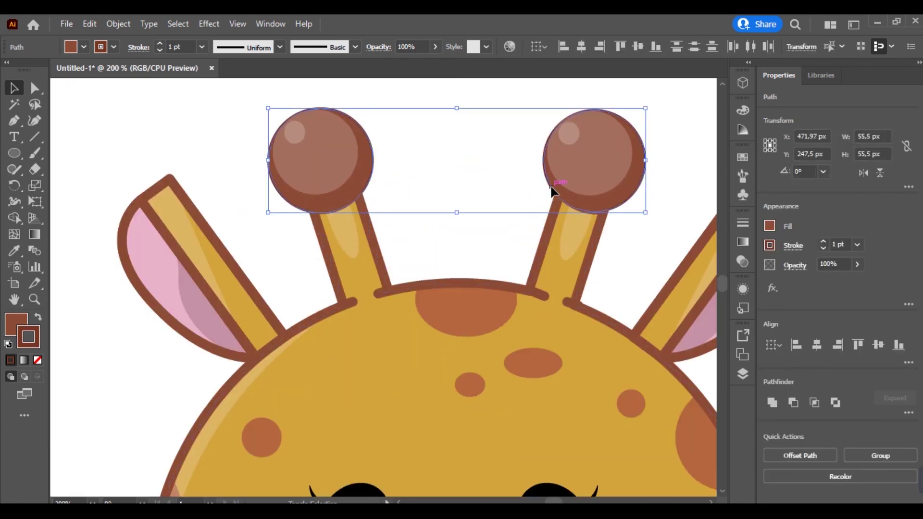
click(159, 44)
click(160, 44)
click(159, 43)
click(159, 44)
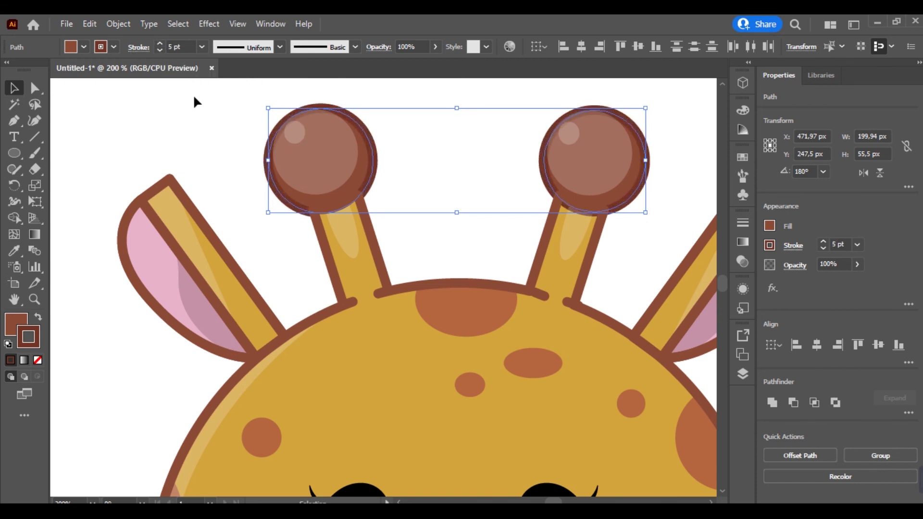
- Bring the knobs and their highlights in front of the horn sticks
shift+click(322, 171)
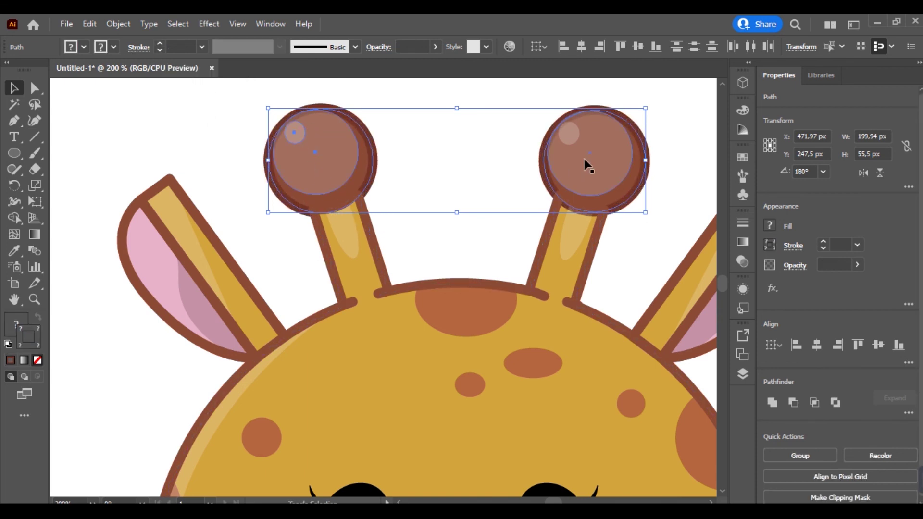
right_click(578, 172)
click(744, 383)
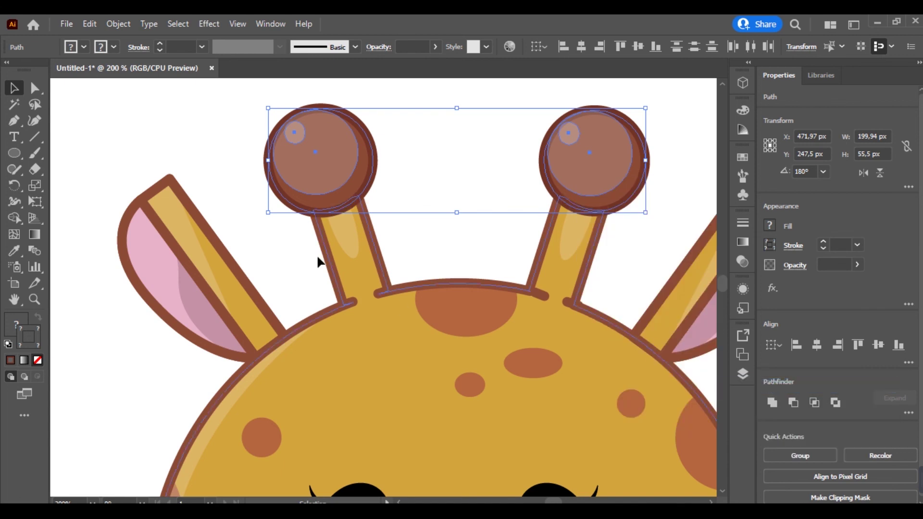
click(203, 148)
- Drag to enlarge the whole giraffe
scroll(202, 145, down, 3)
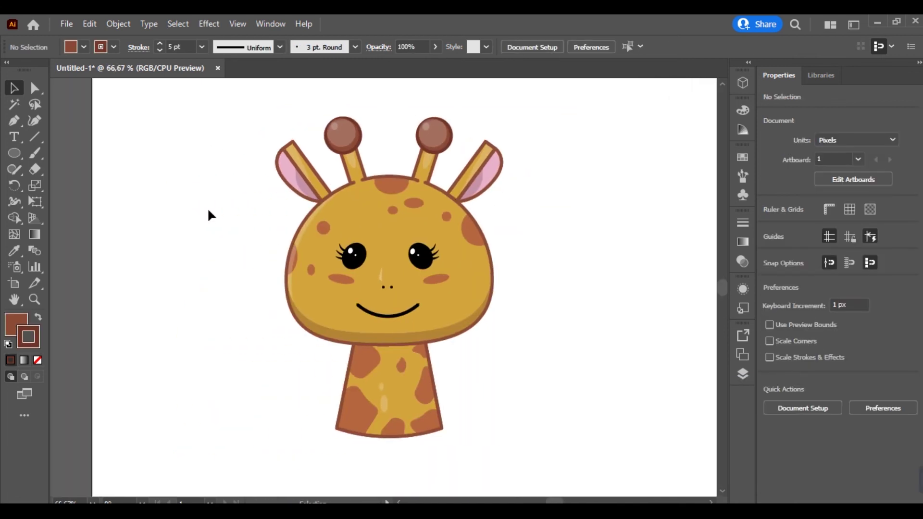
scroll(206, 212, down, 2)
mouse_move(215, 159)
mouse_down()
mouse_move(348, 323)
mouse_move(438, 397)
mouse_up()
- Reposition the giraffe up and left on the artboard, fine-tune it, and deselect
drag(333, 302, 321, 273)
drag(265, 214, 363, 247)
click(612, 318)
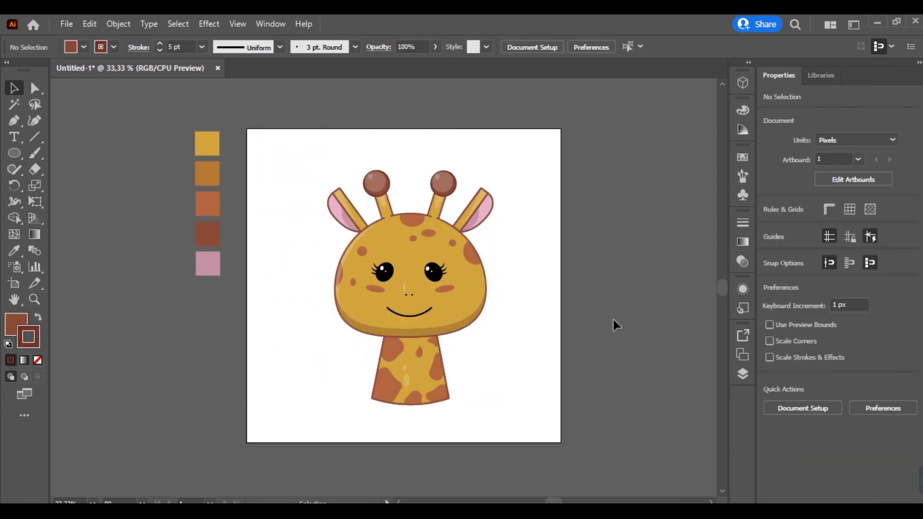